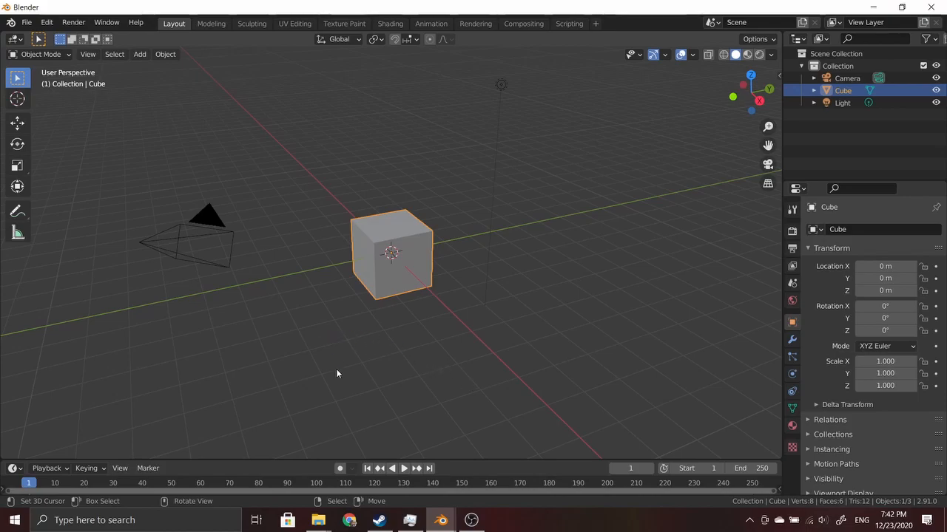
Switch to File Explorer and play the source footage IMG_1734.MOV from the Downloads folder
mouse_move(318, 521)
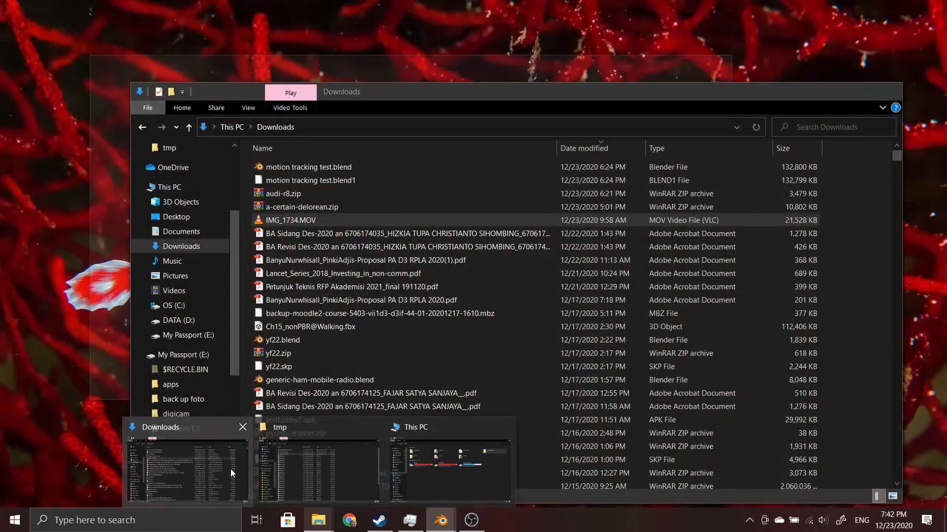
click(230, 468)
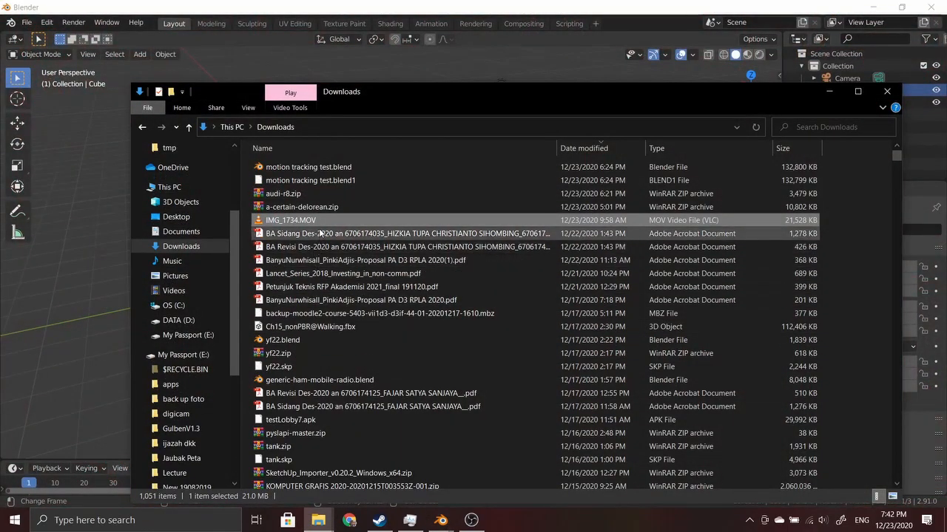
double_click(320, 221)
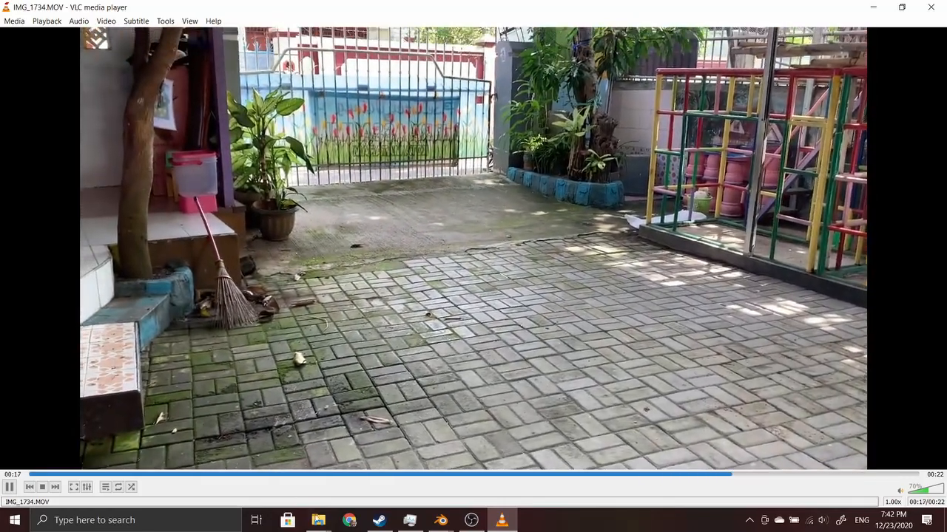
Play the rendered results leopard0518-0660.mp4 and 0518-0660.mp4 from the tmp folder
mouse_move(318, 520)
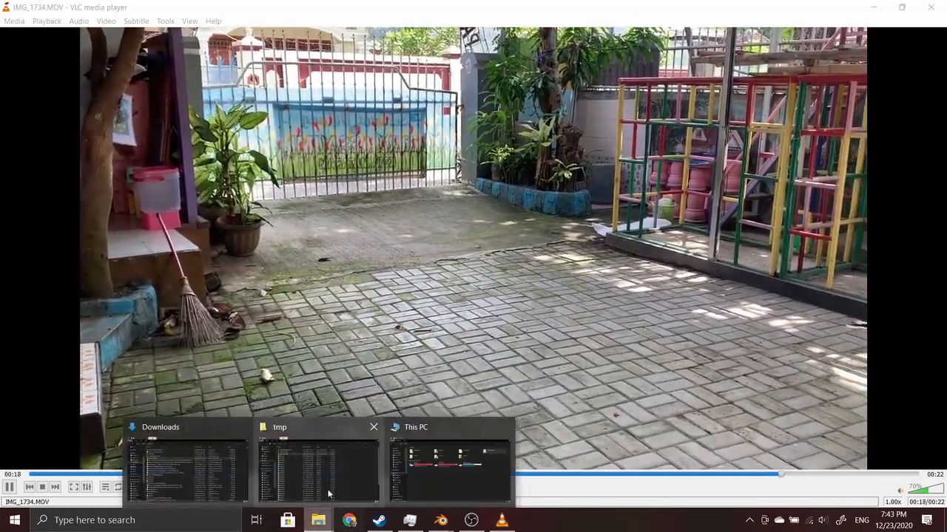
click(317, 471)
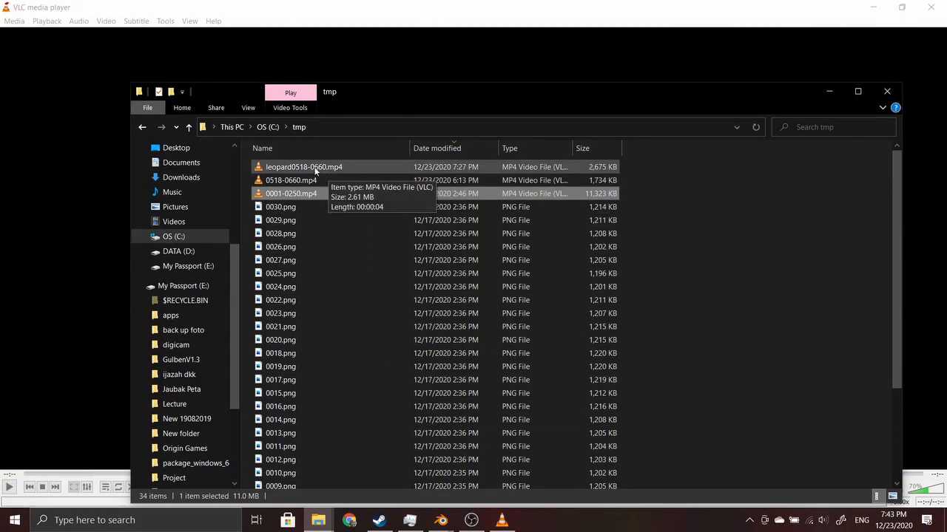
click(315, 169)
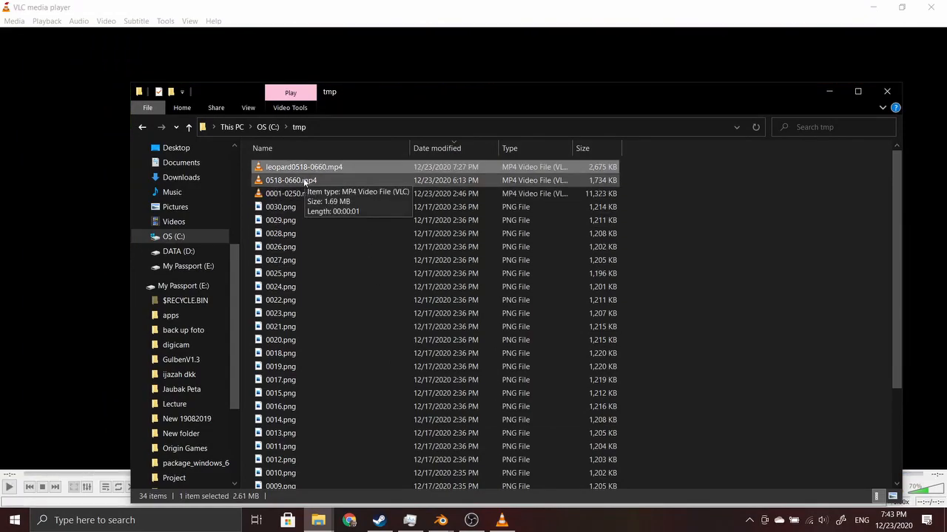
double_click(311, 167)
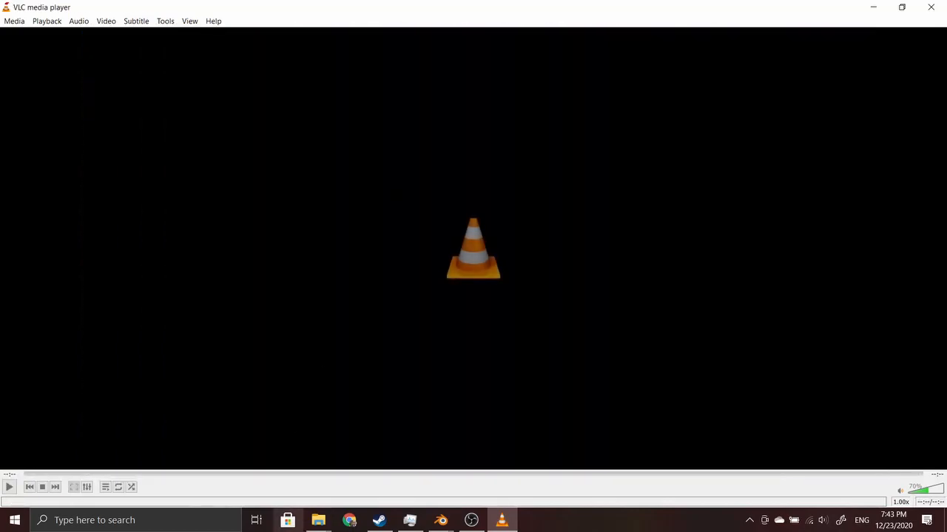
mouse_move(318, 520)
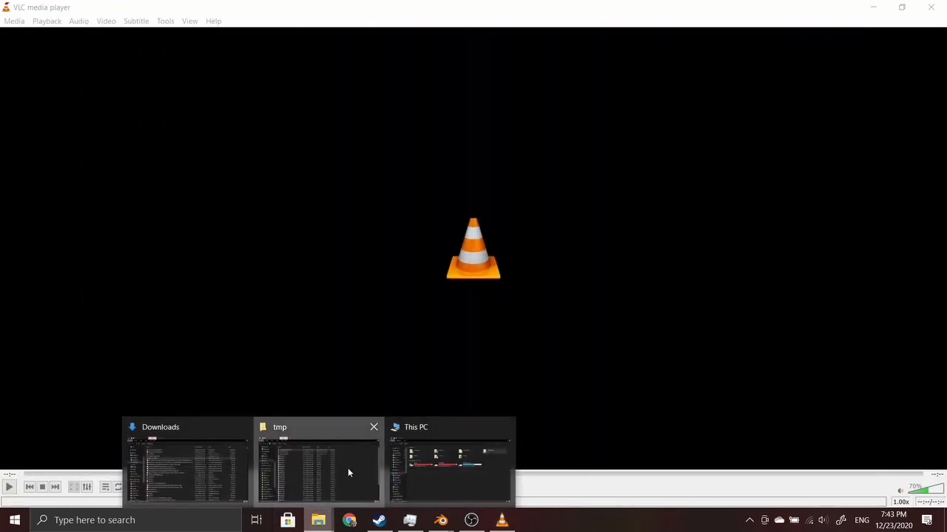
click(347, 473)
double_click(319, 180)
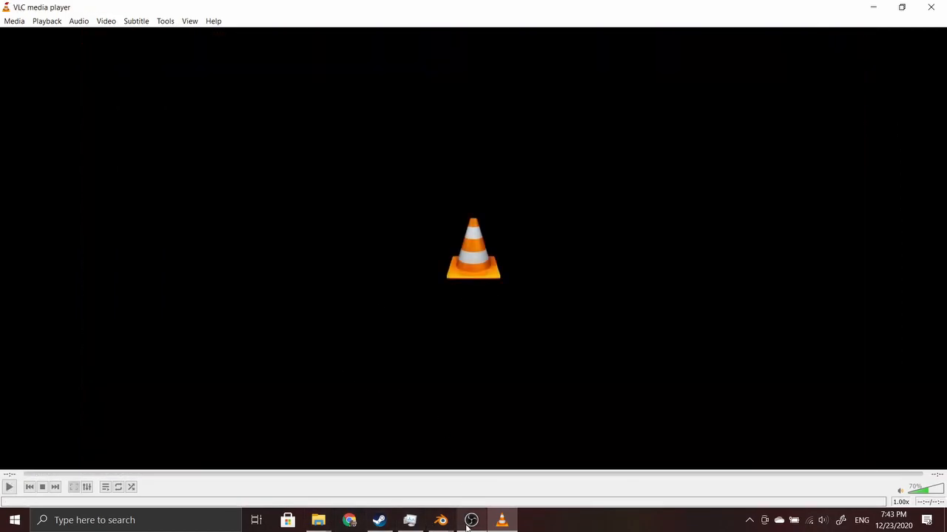
mouse_move(441, 519)
click(382, 482)
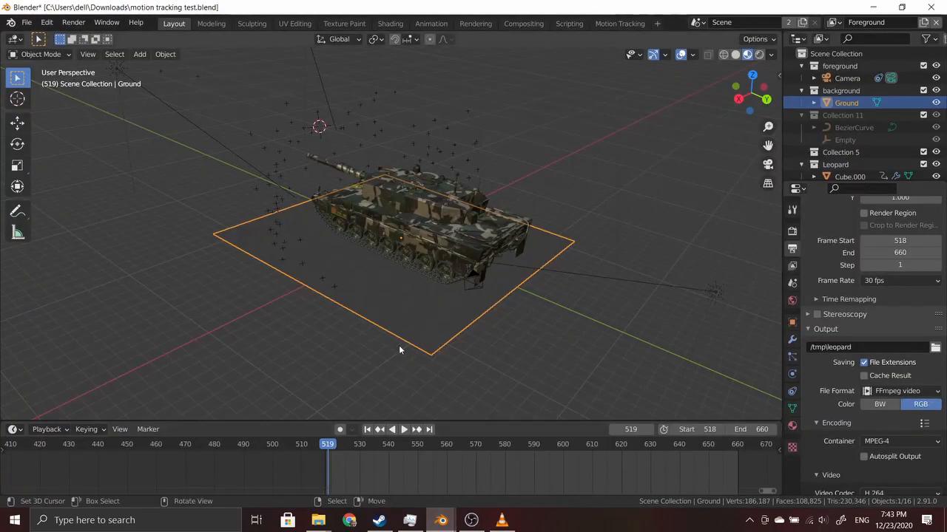
click(440, 522)
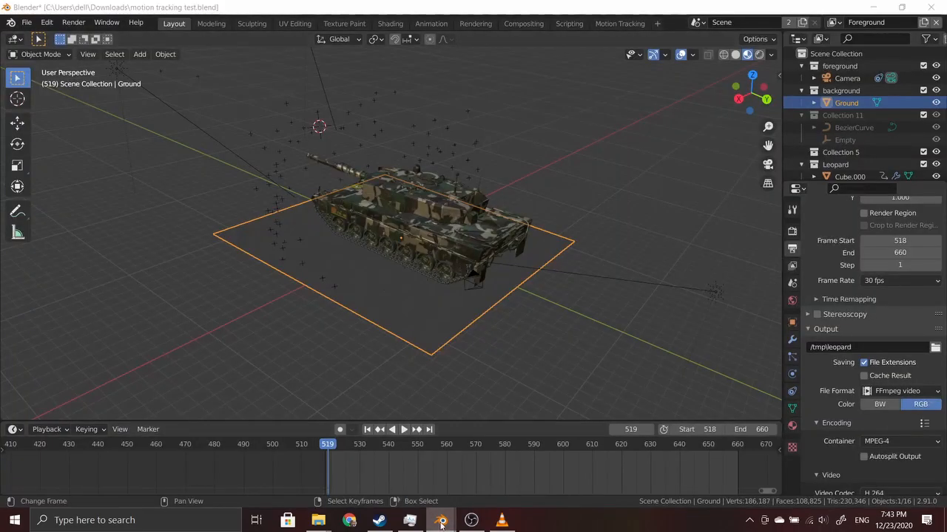
click(511, 467)
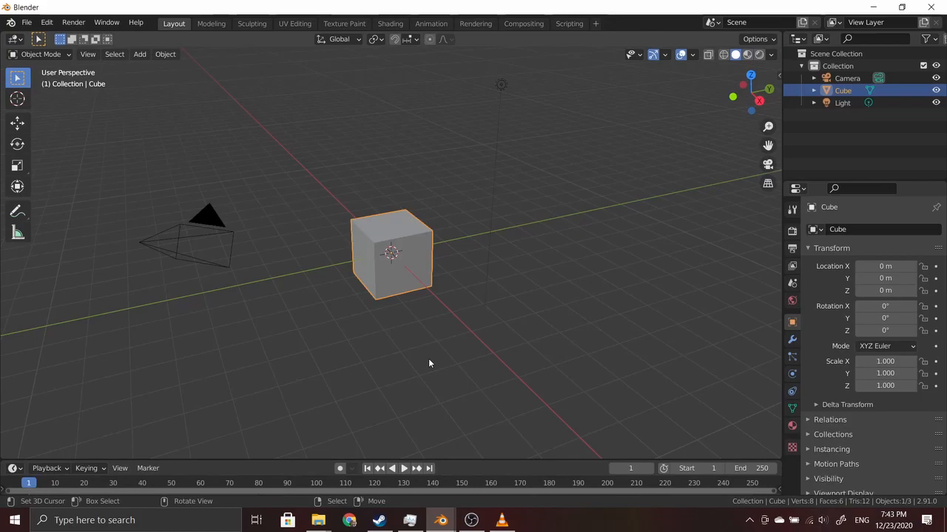
click(471, 522)
click(470, 524)
scroll(359, 291, down, 1)
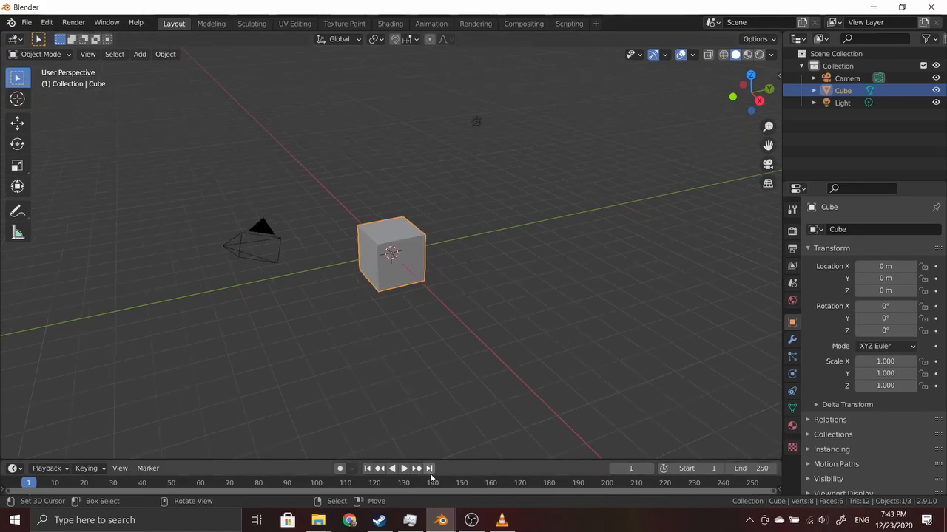
Switch to the Blender project motion tracking test.blend and view its tracked footage in the Motion Tracking workspace
mouse_move(441, 520)
click(390, 466)
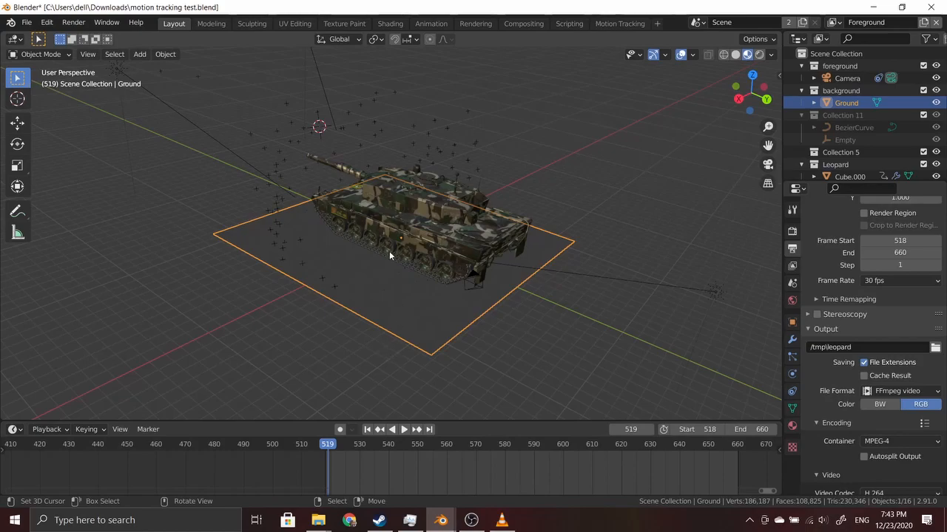
click(618, 24)
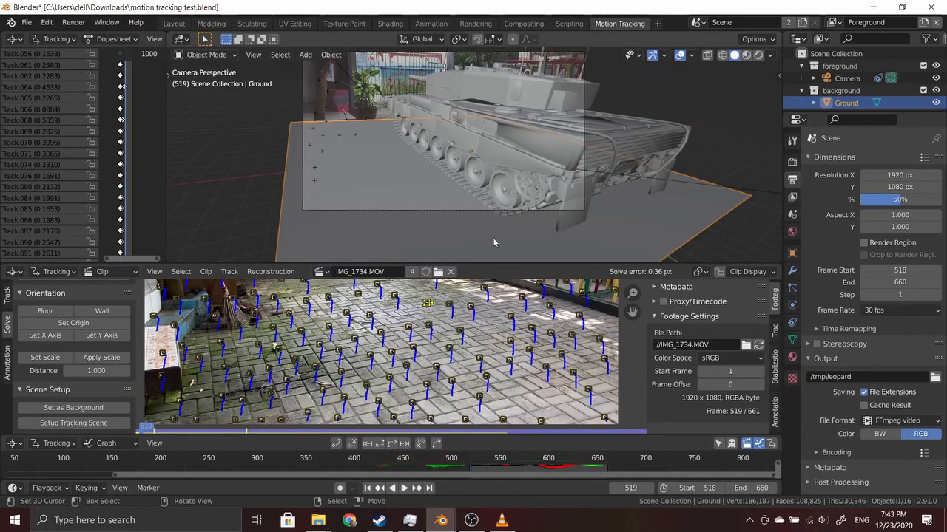
scroll(428, 354, down, 2)
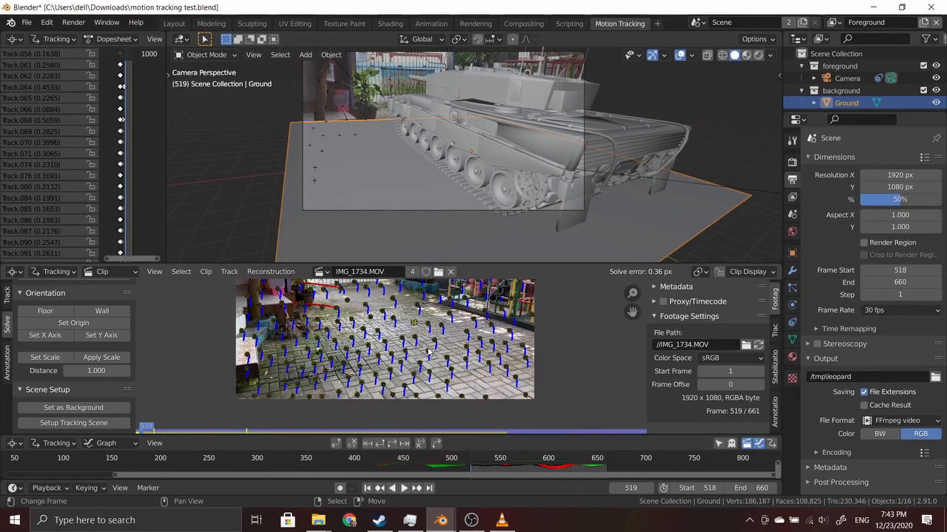
scroll(429, 353, down, 2)
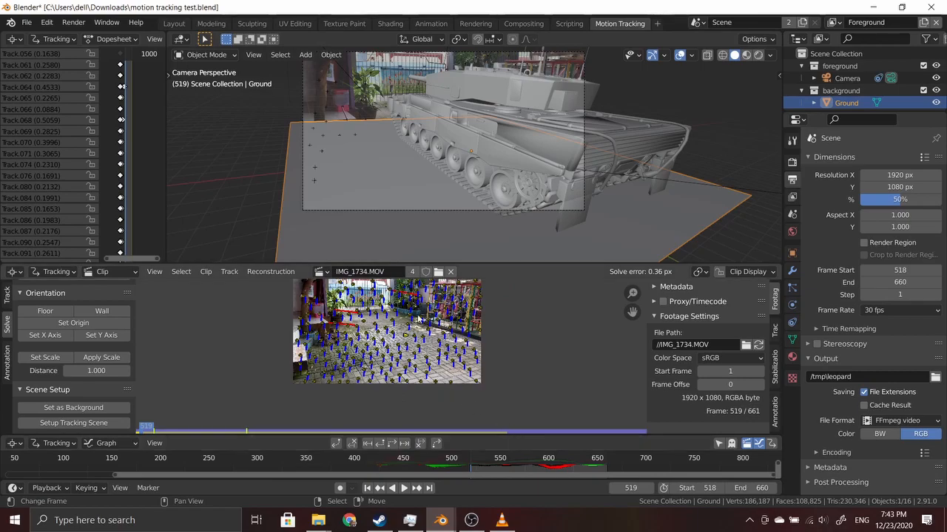
scroll(419, 318, up, 2)
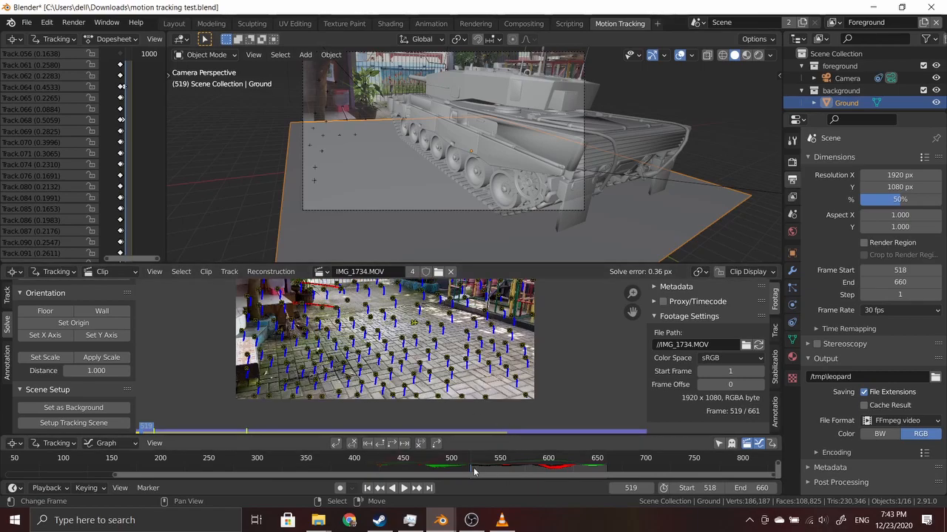
Scrub the tracked shot to frames 641, 587 and 633 to examine how the markers and the tank follow the footage
drag(473, 467, 589, 470)
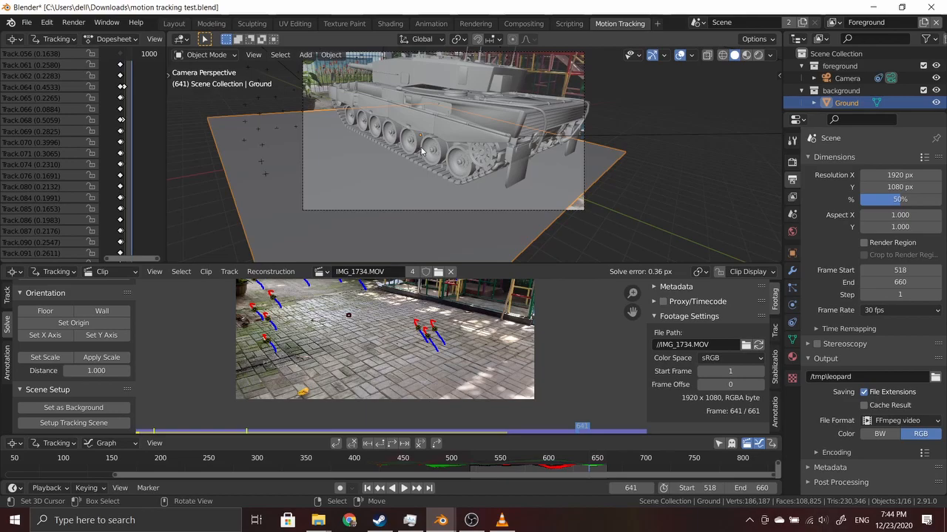
drag(585, 470, 537, 470)
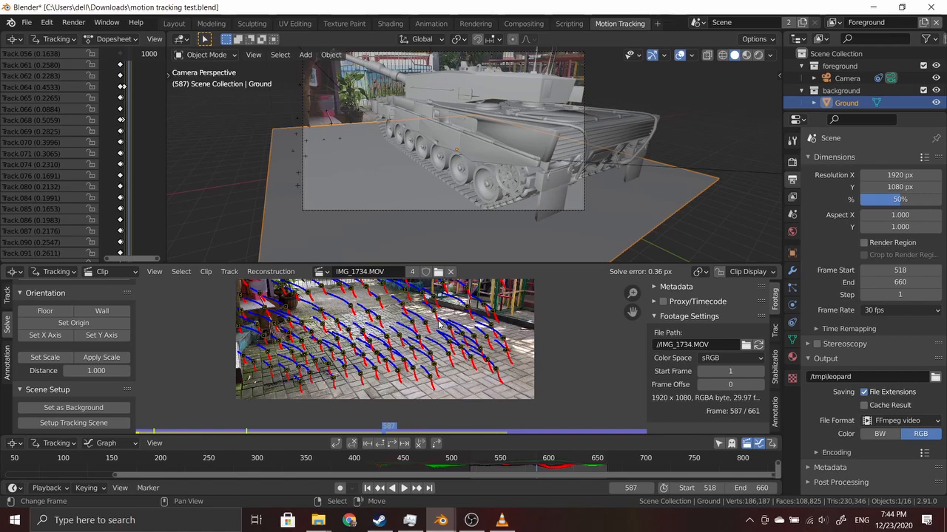
middle_drag(439, 323, 435, 355)
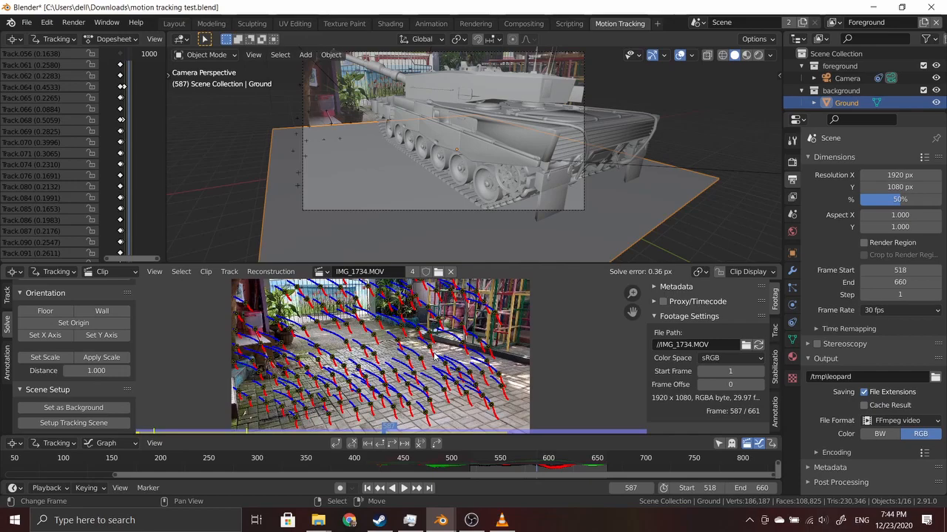
scroll(435, 355, down, 1)
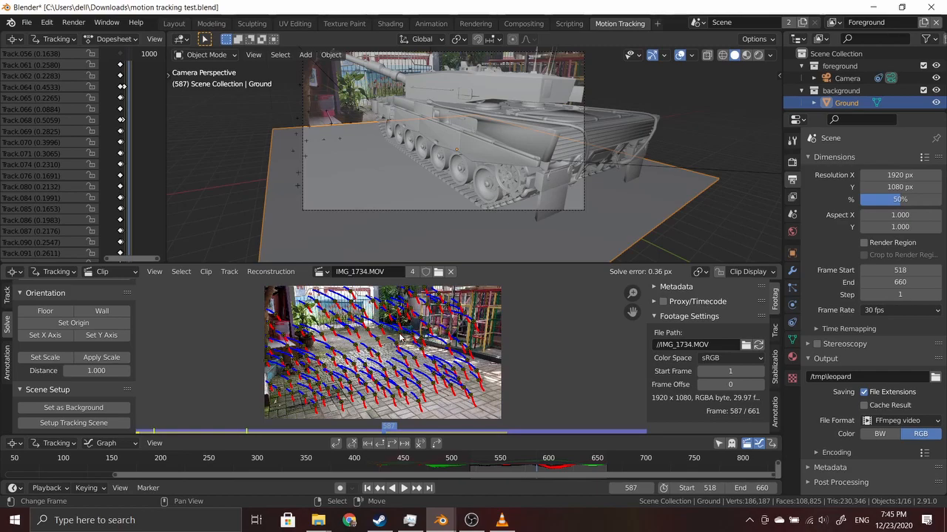
scroll(402, 340, up, 2)
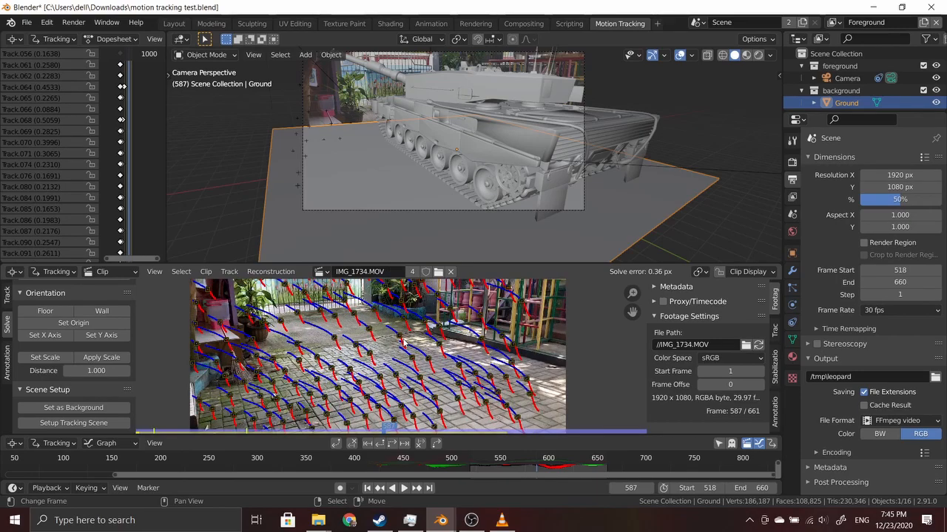
scroll(402, 340, down, 1)
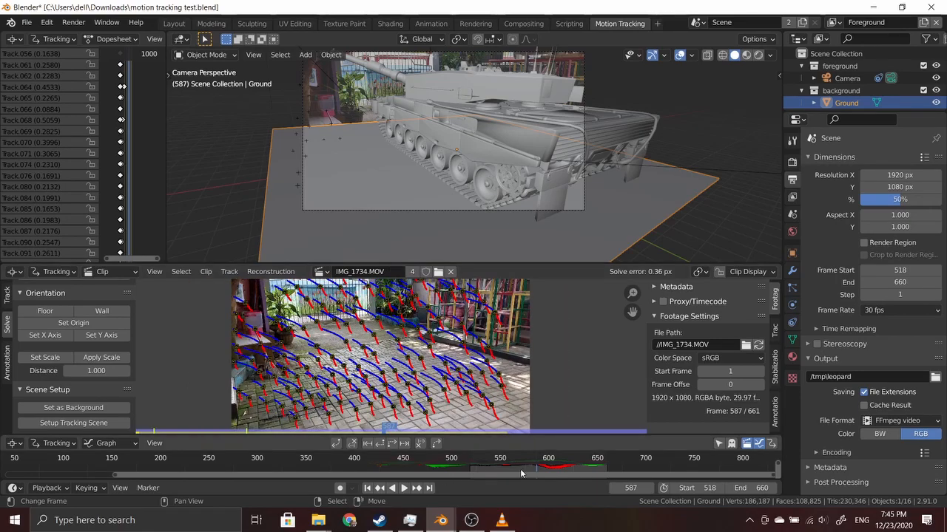
drag(520, 474, 581, 472)
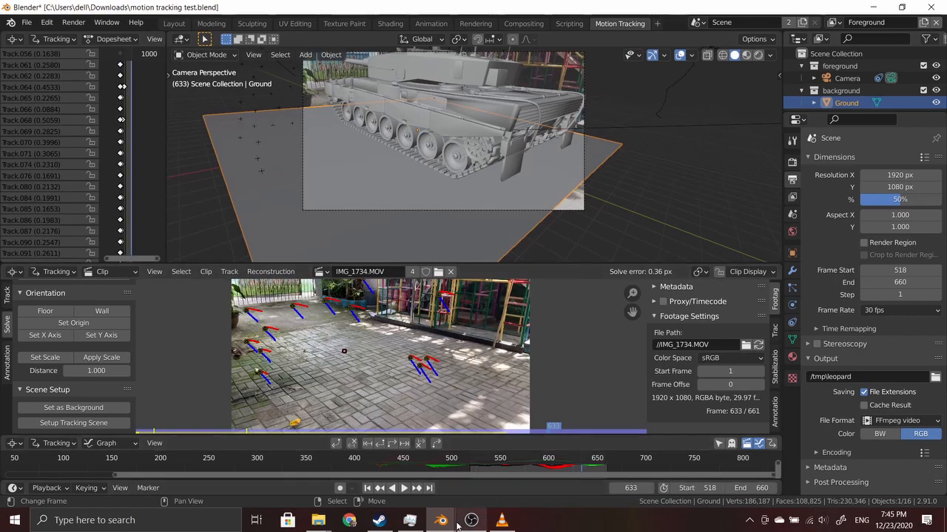
Switch to the new Blender scene with the default cube and add a VFX Motion Tracking workspace
mouse_move(441, 520)
click(507, 482)
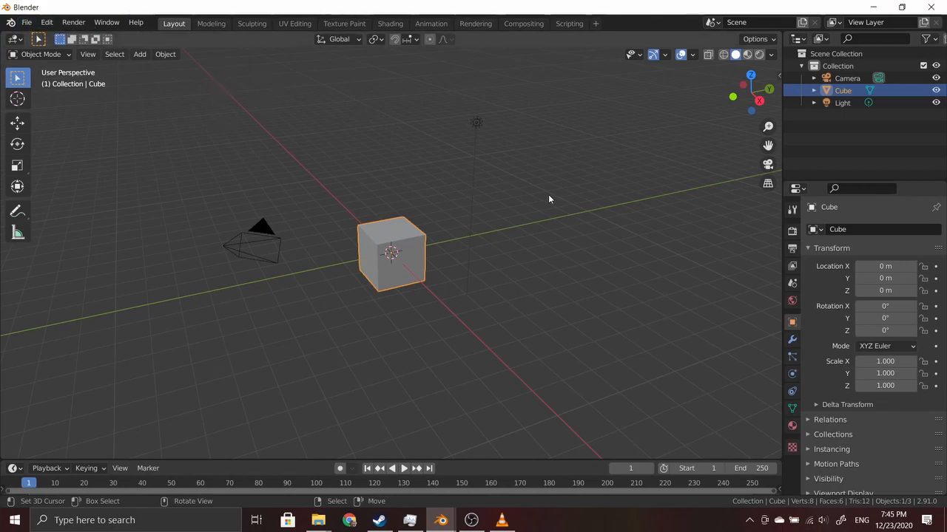
click(595, 23)
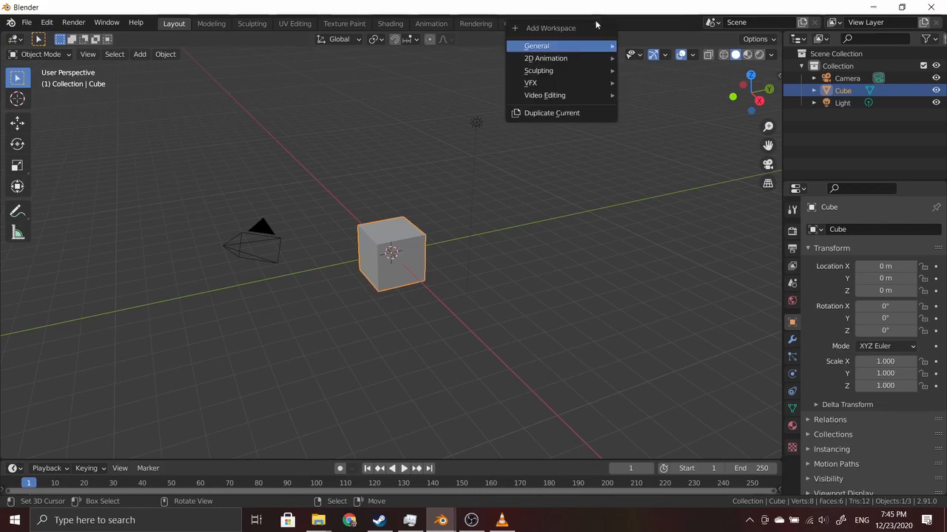
mouse_move(587, 87)
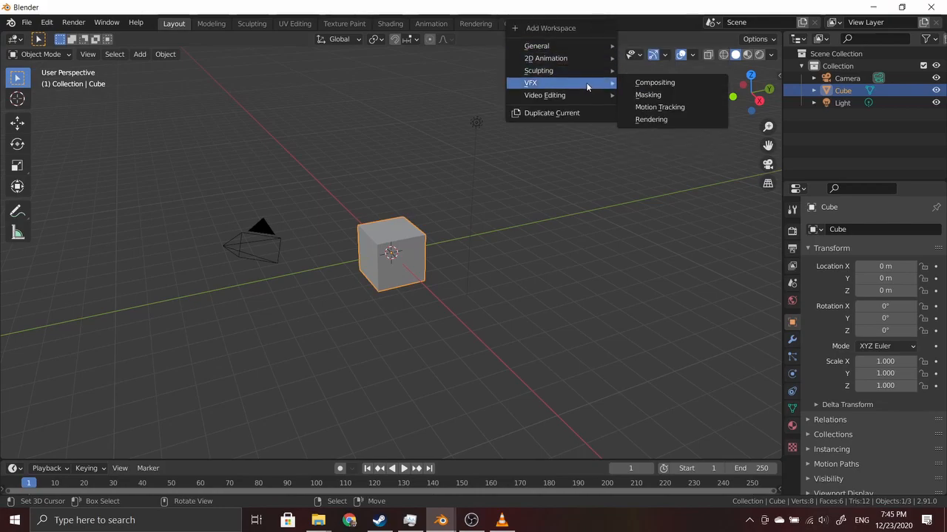
click(662, 107)
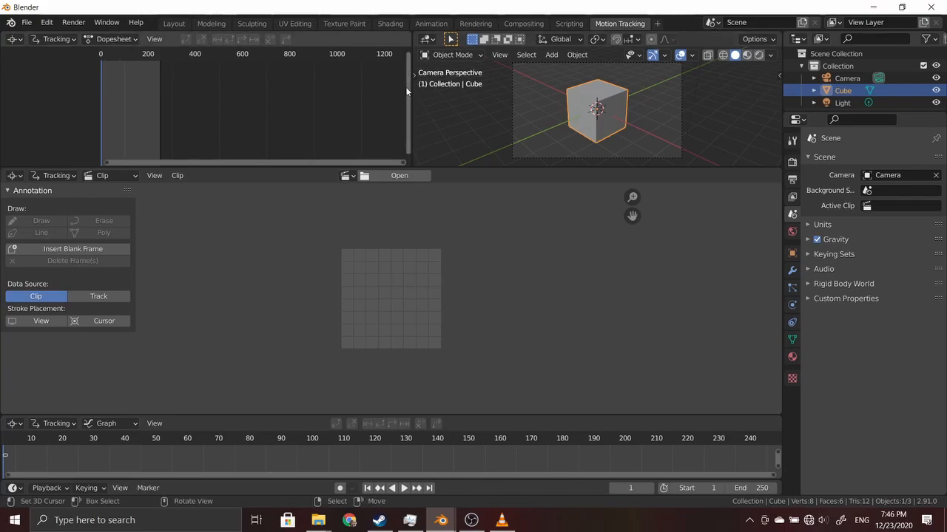
Resize the workspace areas to narrow the dopesheet, shorten the upper row and enlarge the graph, fitting its whole frame range
drag(411, 91, 221, 92)
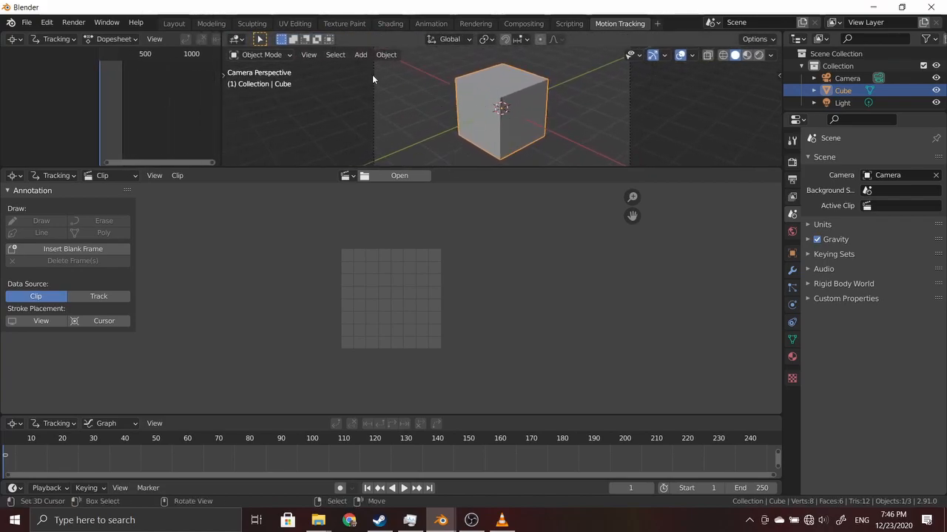
drag(451, 168, 452, 89)
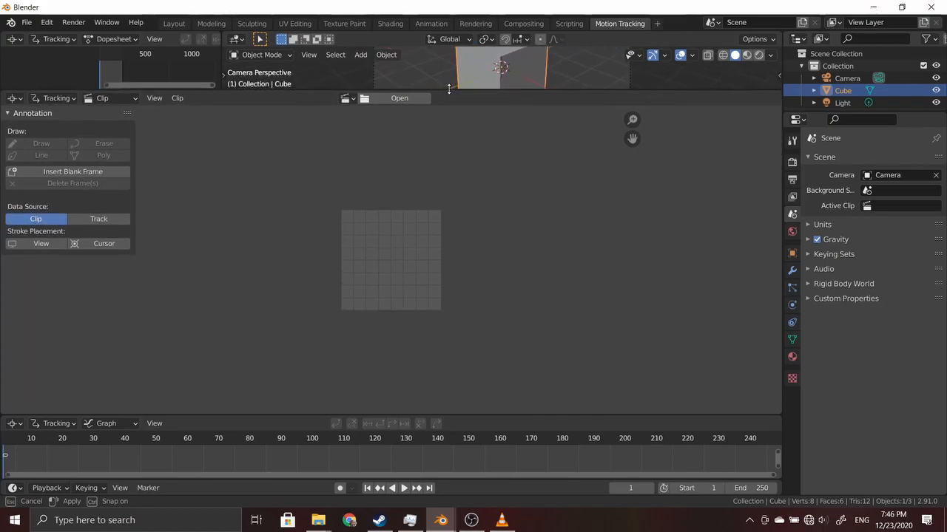
drag(419, 416, 427, 317)
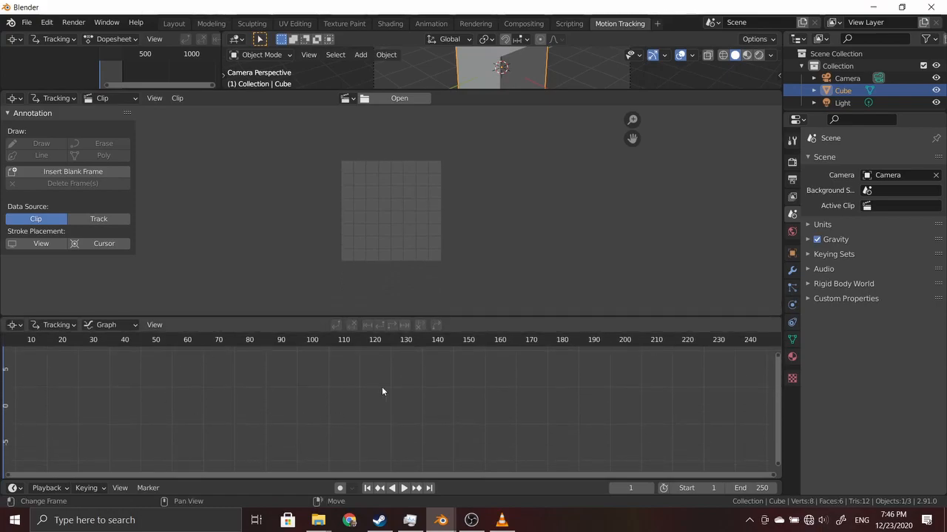
key(Home)
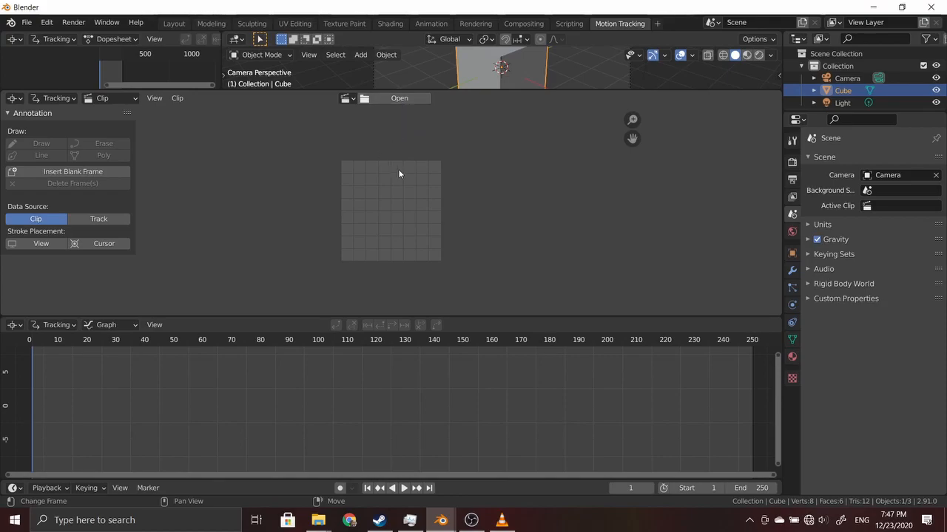
Open the footage IMG_1734.MOV from the Downloads folder as the movie clip, sorting the files by newest date
click(393, 98)
click(218, 234)
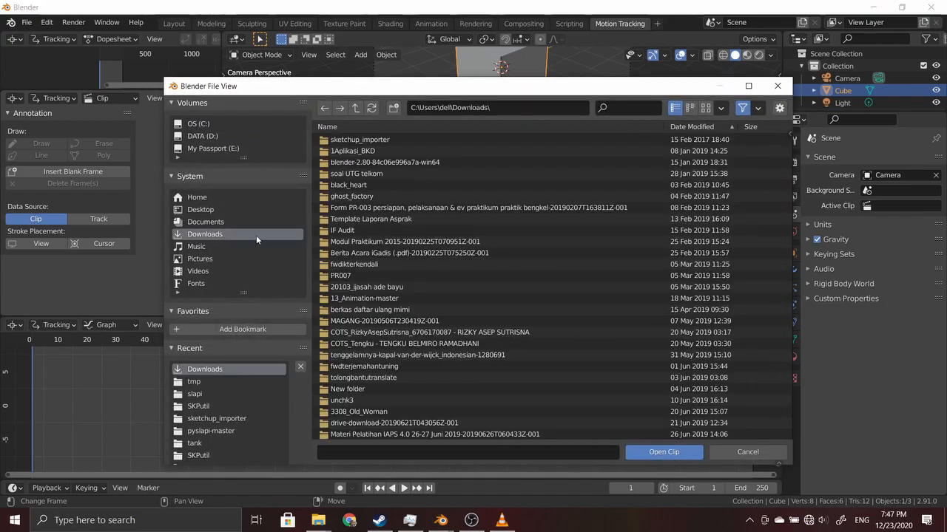
click(699, 127)
scroll(487, 194, down, 5)
scroll(508, 228, down, 15)
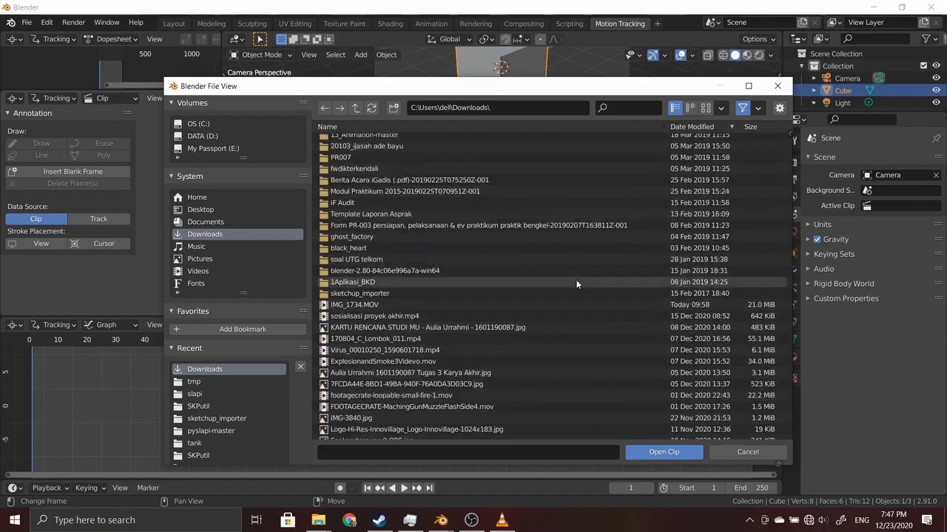
scroll(568, 273, up, 10)
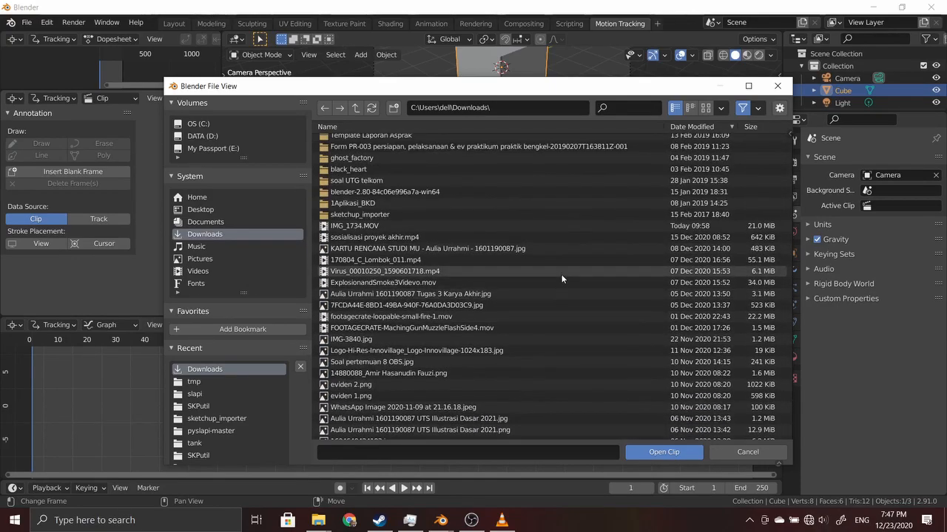
click(517, 226)
click(662, 452)
Scrub the loaded footage from the first frame to frame 138 to examine the shot
scroll(484, 266, down, 6)
scroll(494, 260, up, 2)
scroll(494, 260, down, 1)
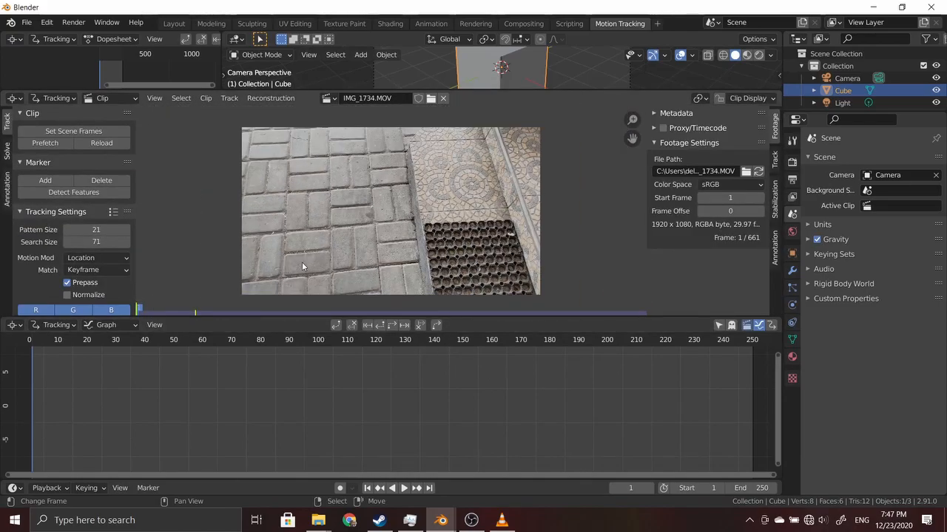
drag(164, 313, 429, 315)
scroll(506, 315, down, 3)
scroll(488, 314, up, 2)
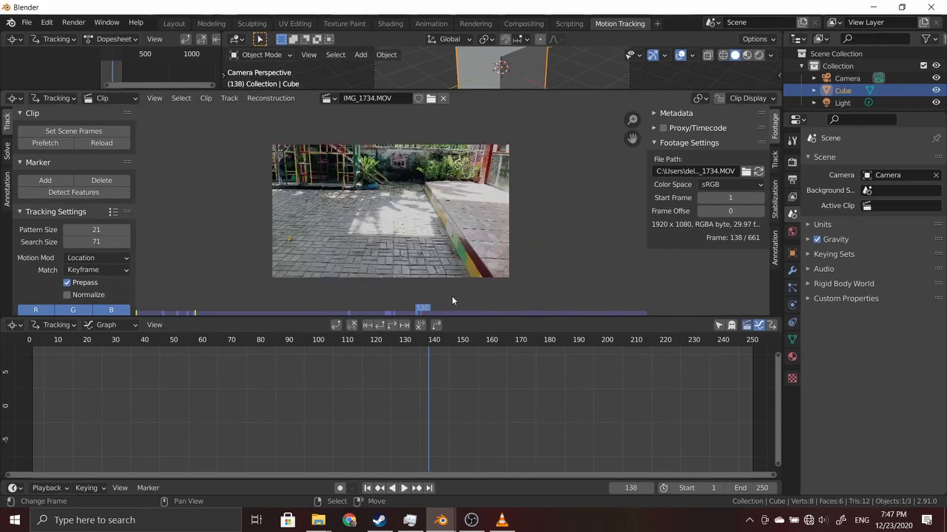
scroll(461, 296, up, 1)
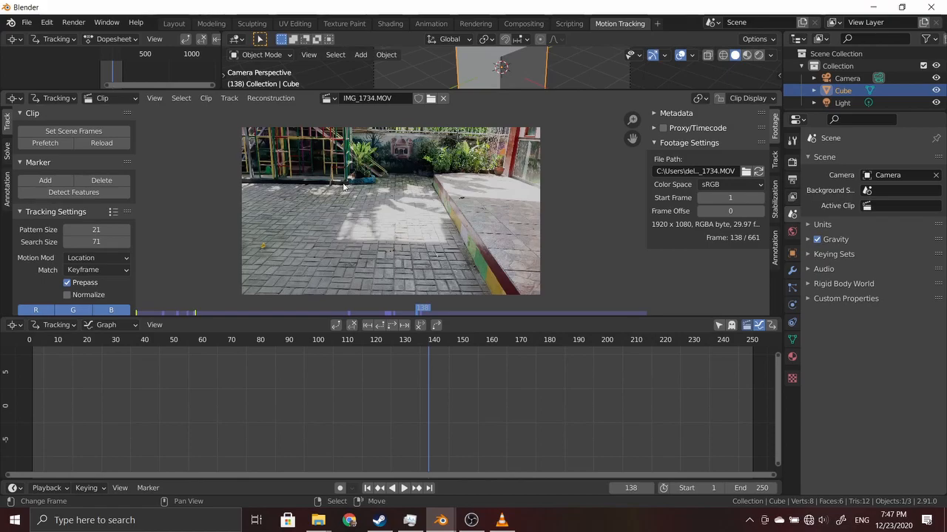
Set the render engine to Cycles with GPU Compute as the device
click(793, 141)
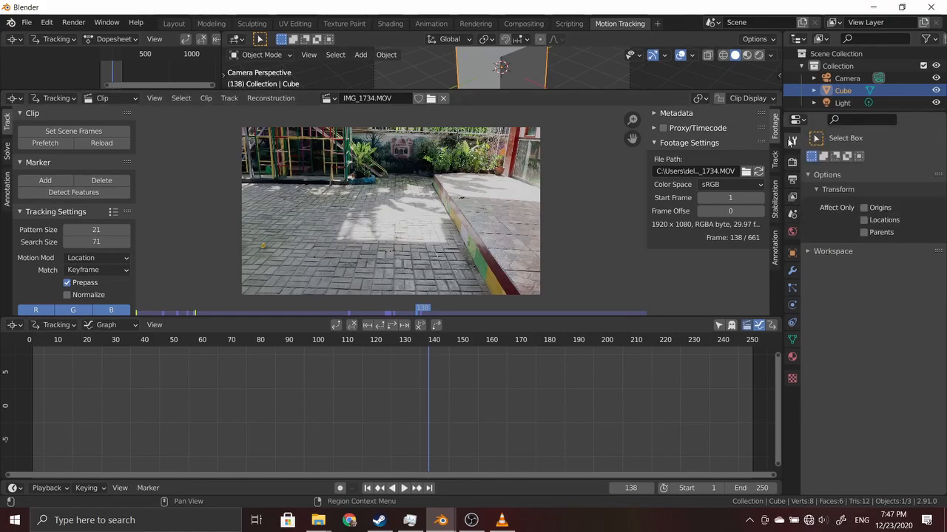
click(794, 162)
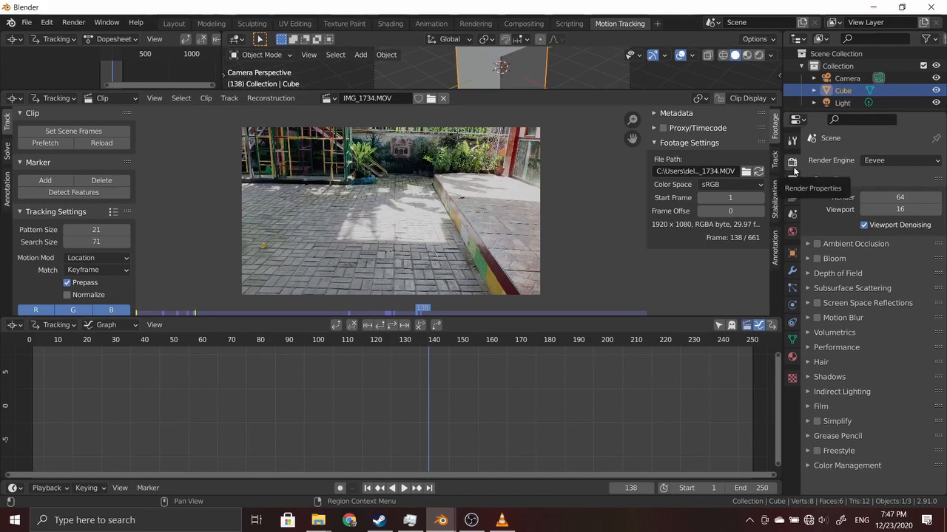
click(871, 160)
click(883, 202)
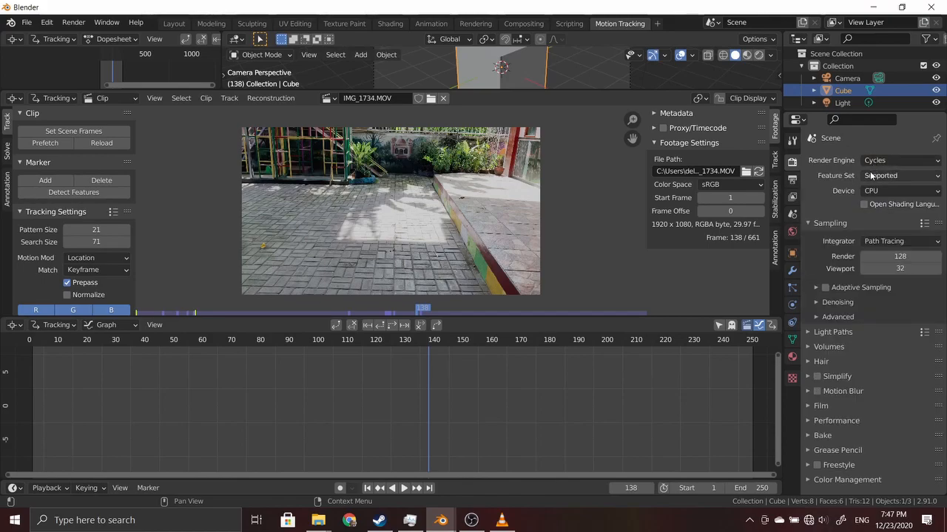
click(883, 192)
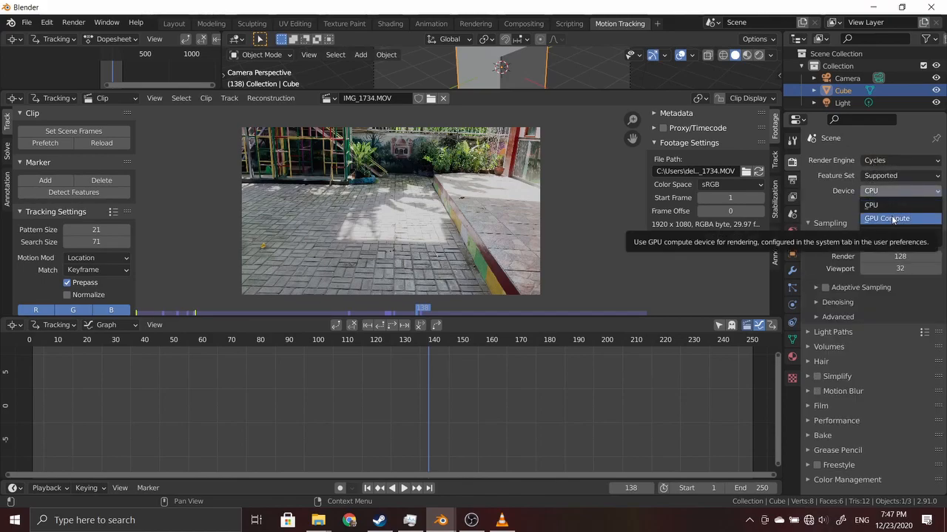
click(893, 219)
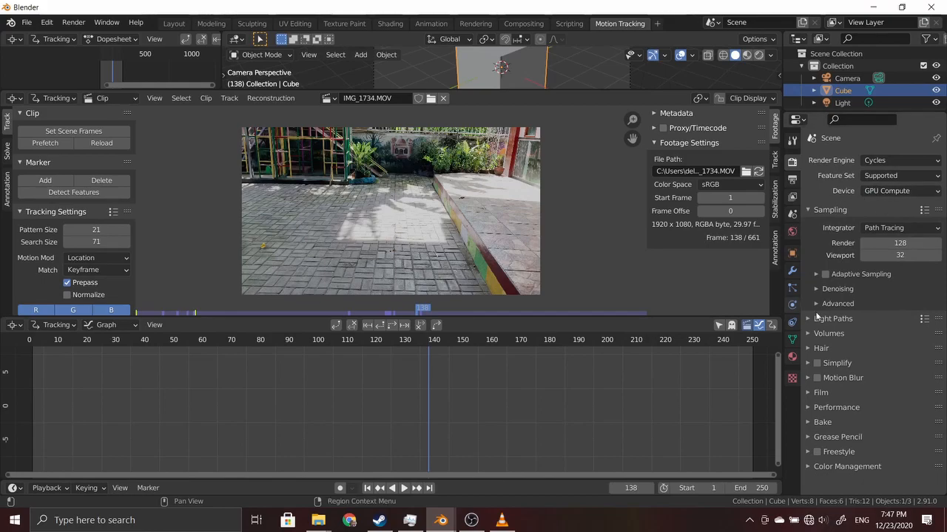
Enable Adaptive Sampling and make the film background Transparent for the Cycles render
click(824, 274)
click(809, 394)
scroll(849, 405, down, 2)
click(825, 441)
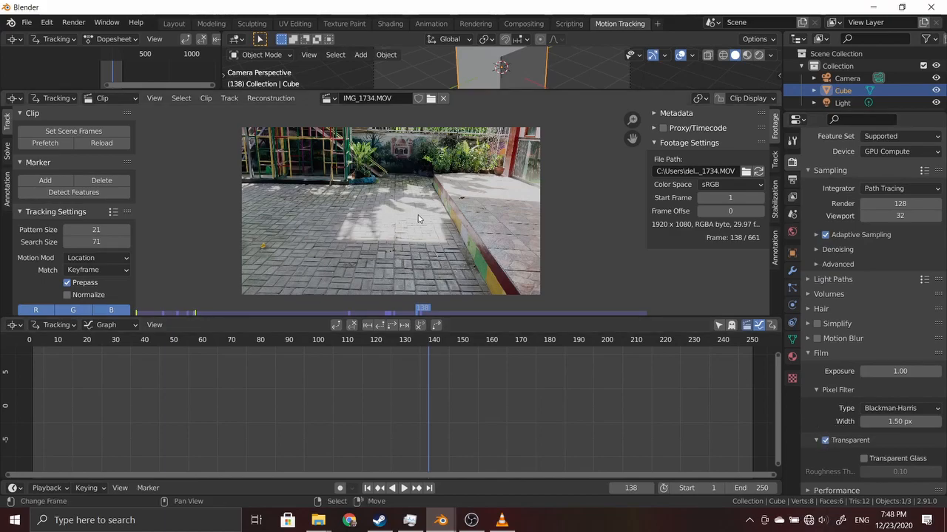
Set the color management View Transform to Standard
scroll(448, 202, down, 2)
scroll(447, 202, up, 2)
scroll(493, 213, up, 1)
scroll(865, 360, down, 2)
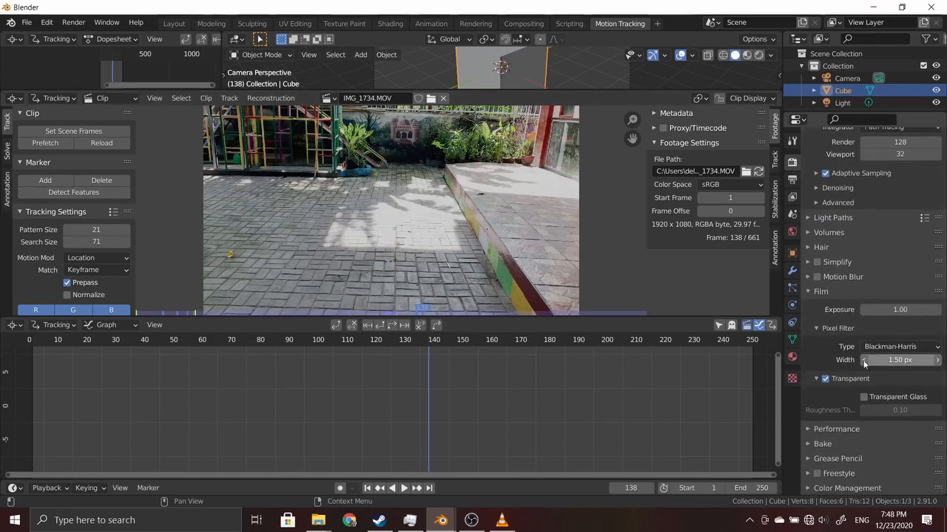
click(810, 490)
scroll(821, 459, down, 4)
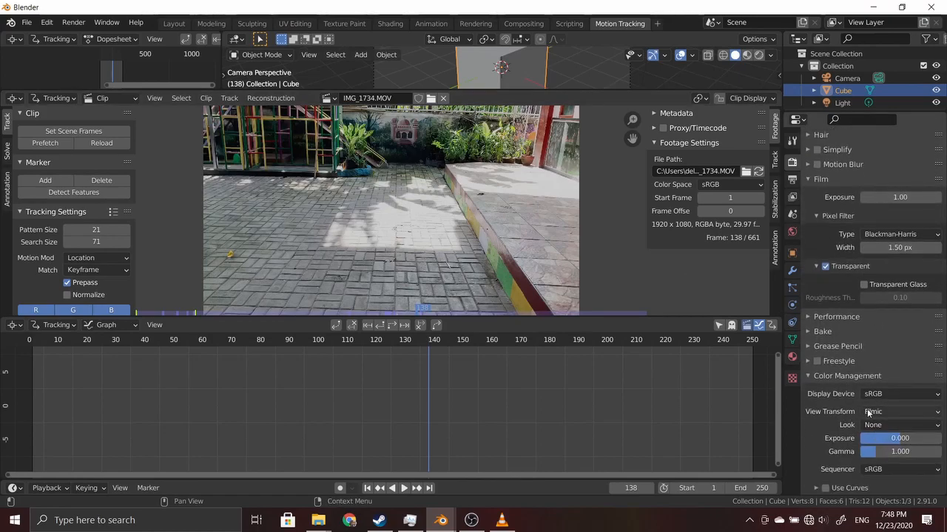
click(873, 411)
click(877, 397)
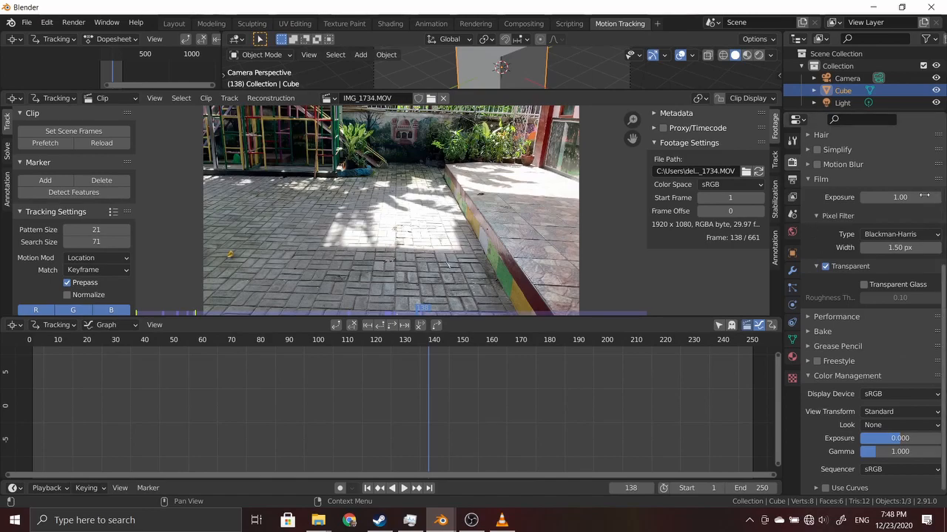
scroll(909, 289, up, 6)
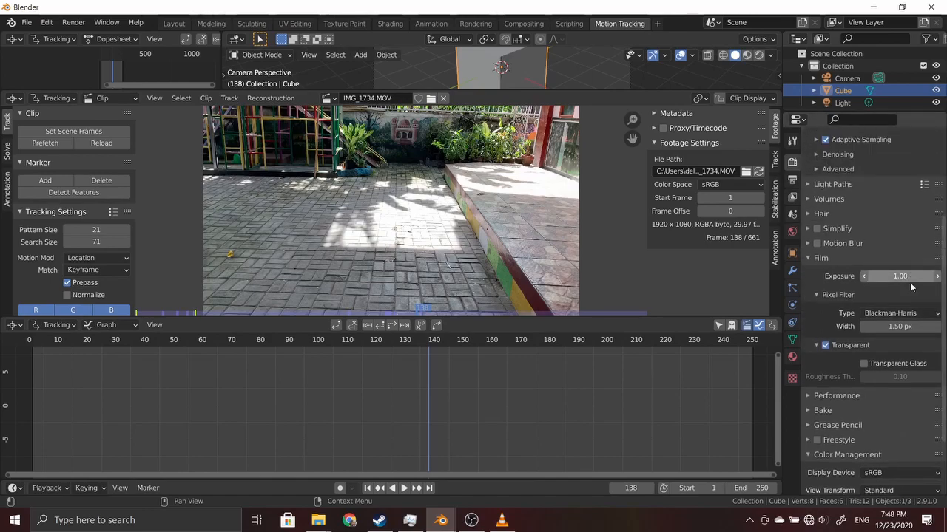
Set the output resolution percentage to 50% and the frame rate to 29.97 fps to match the footage
click(793, 181)
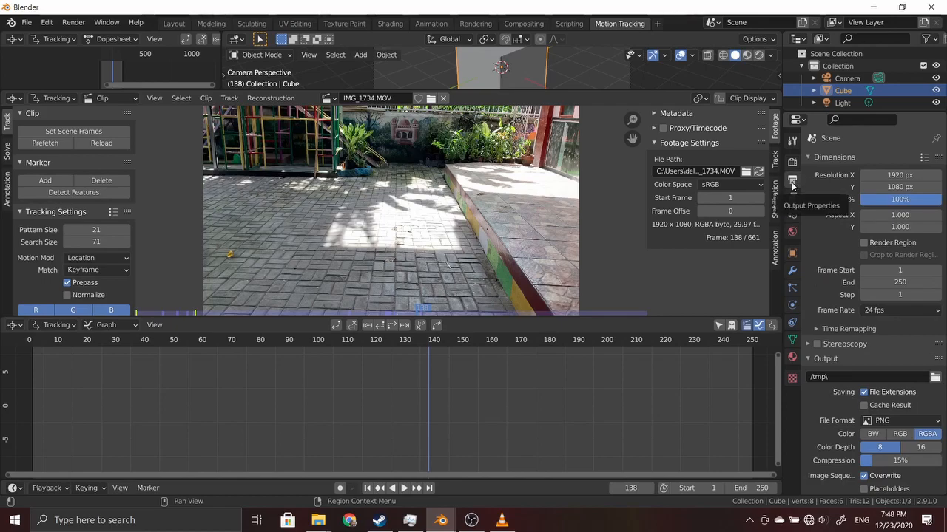
click(791, 163)
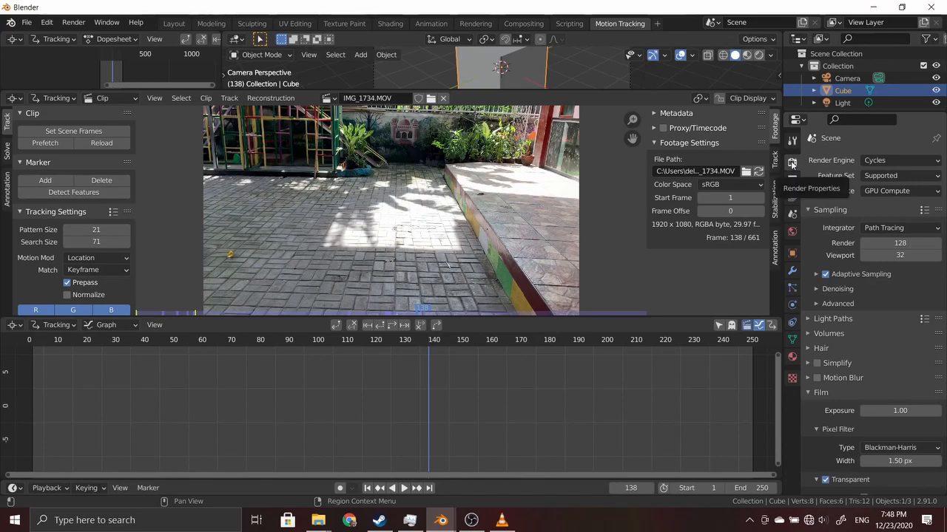
click(792, 179)
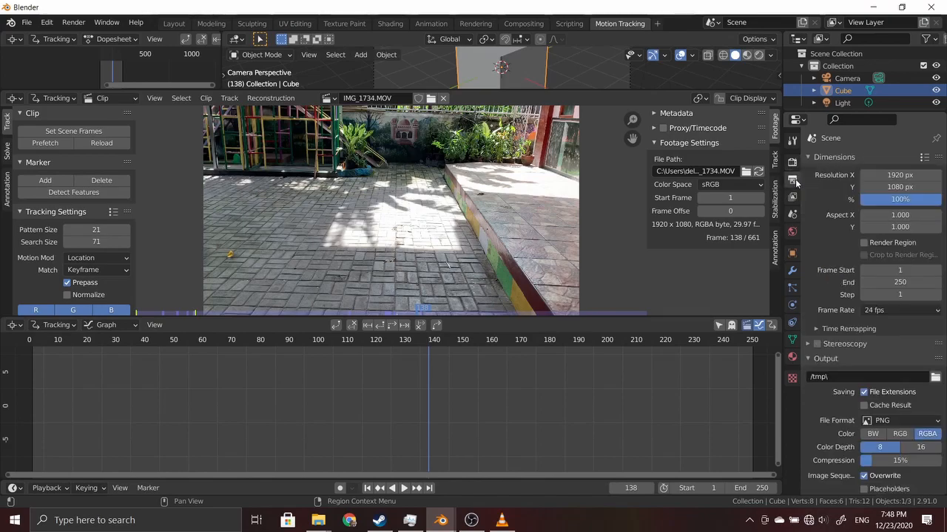
click(895, 199)
text(50)
key(Return)
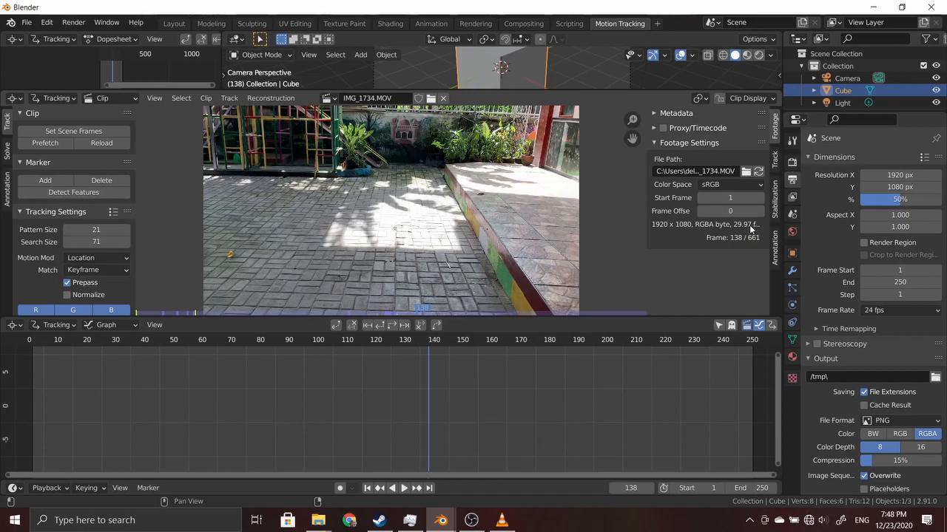
click(897, 310)
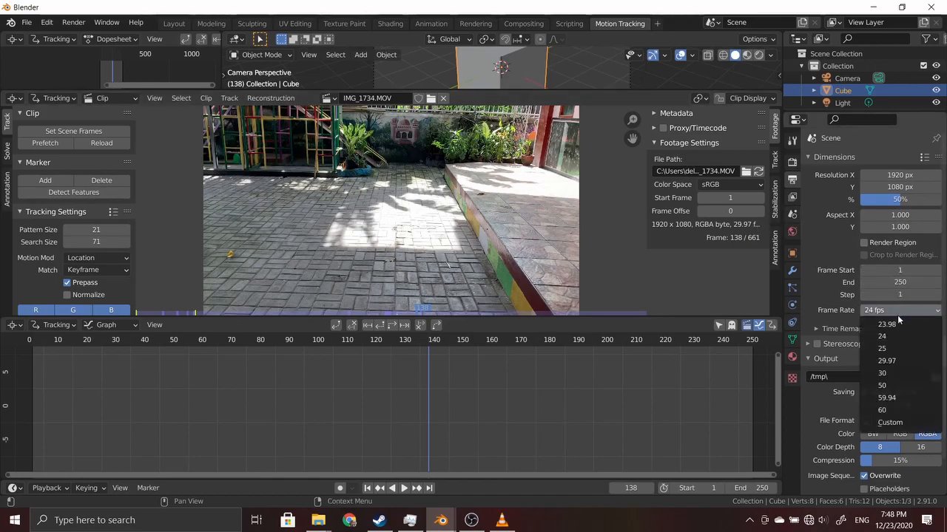
click(903, 360)
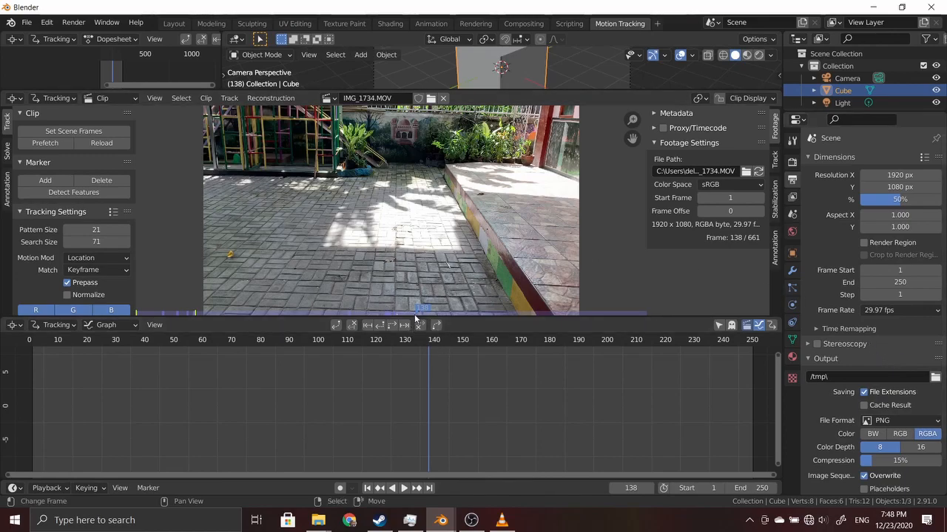
Scrub the footage to frames 199 and 280 to compare the clip's length with the scene's frame range
scroll(497, 367, down, 2)
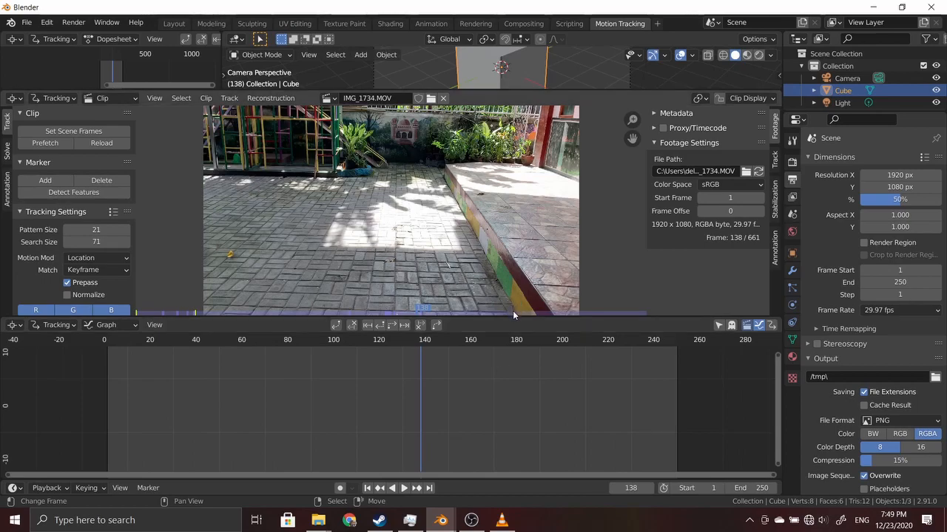
click(543, 312)
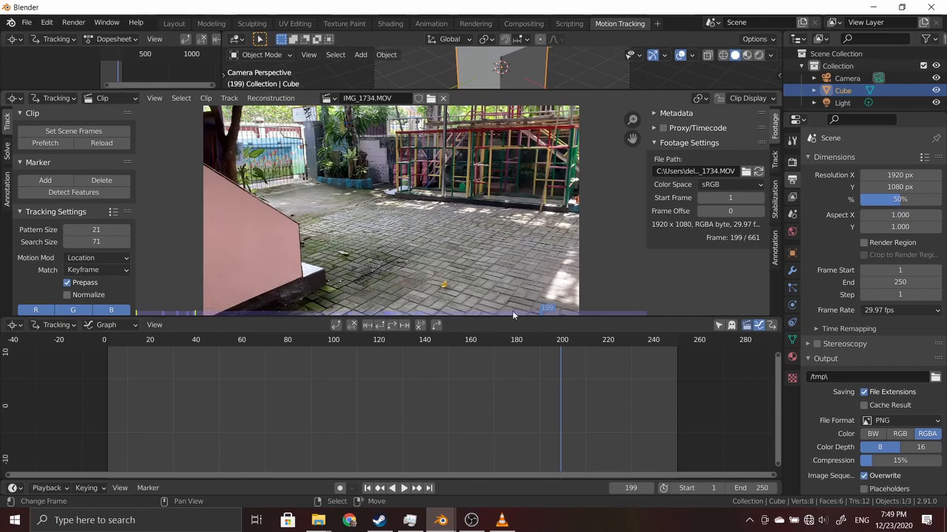
drag(508, 314, 707, 309)
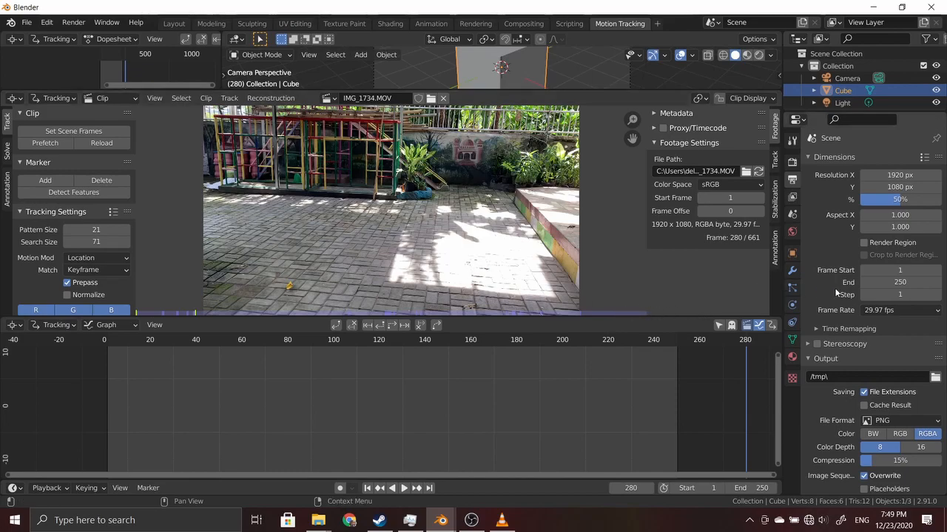
scroll(626, 379, down, 5)
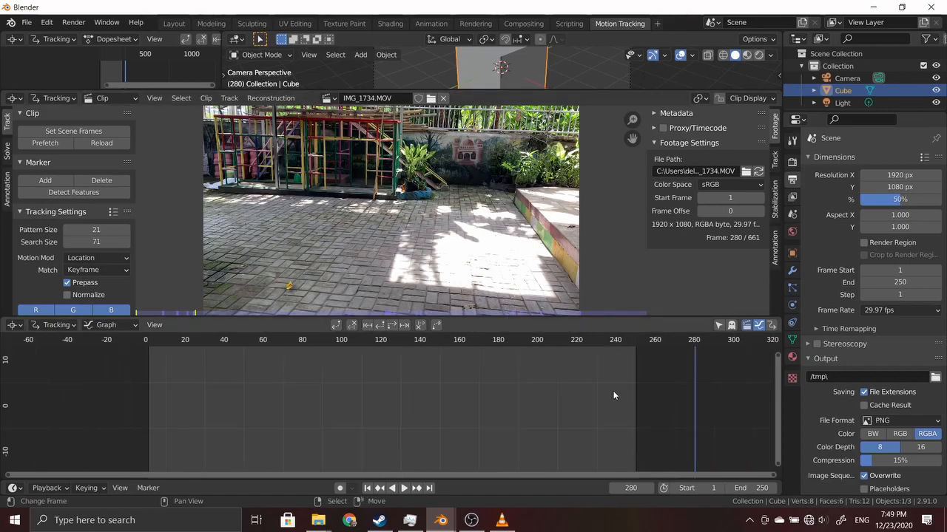
scroll(469, 290, down, 2)
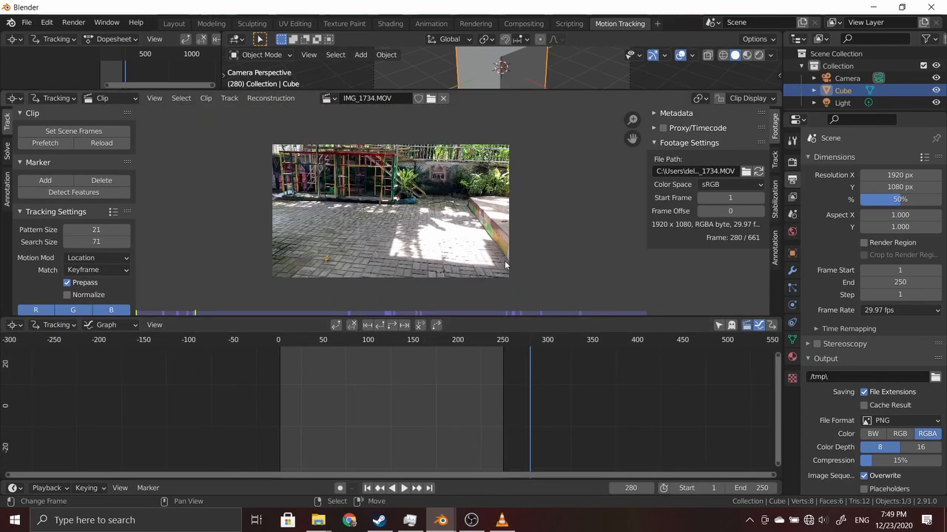
scroll(642, 366, down, 2)
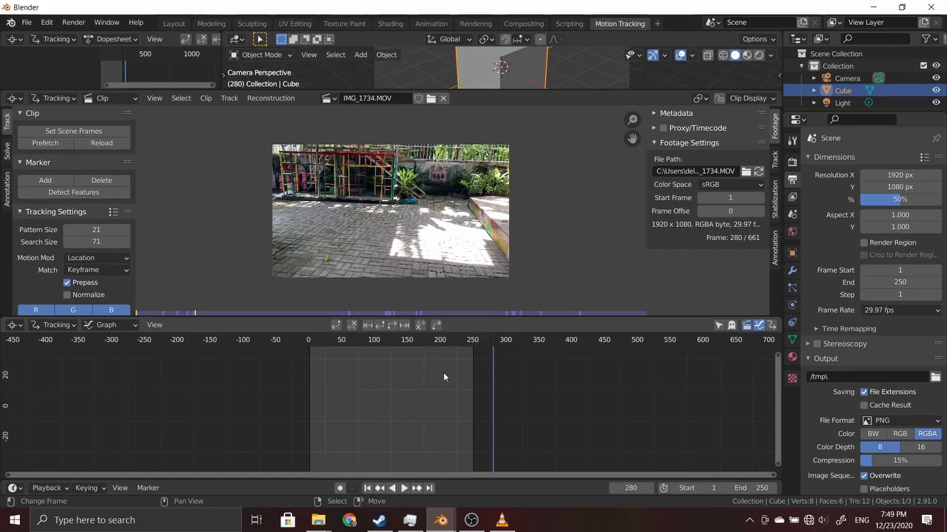
Play IMG_1734.MOV from the Downloads folder in VLC media player and skip to its end to check its duration
click(500, 521)
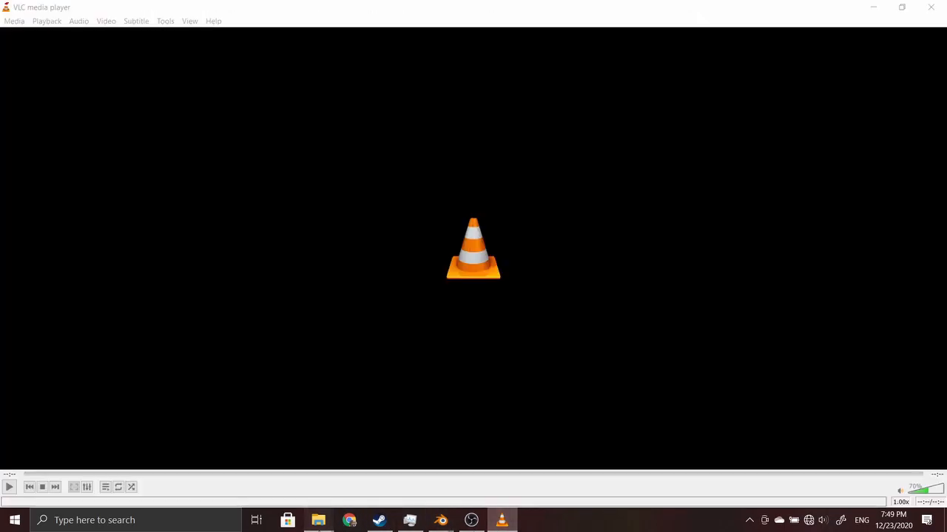
mouse_move(318, 521)
mouse_move(308, 484)
click(185, 469)
double_click(293, 220)
click(89, 272)
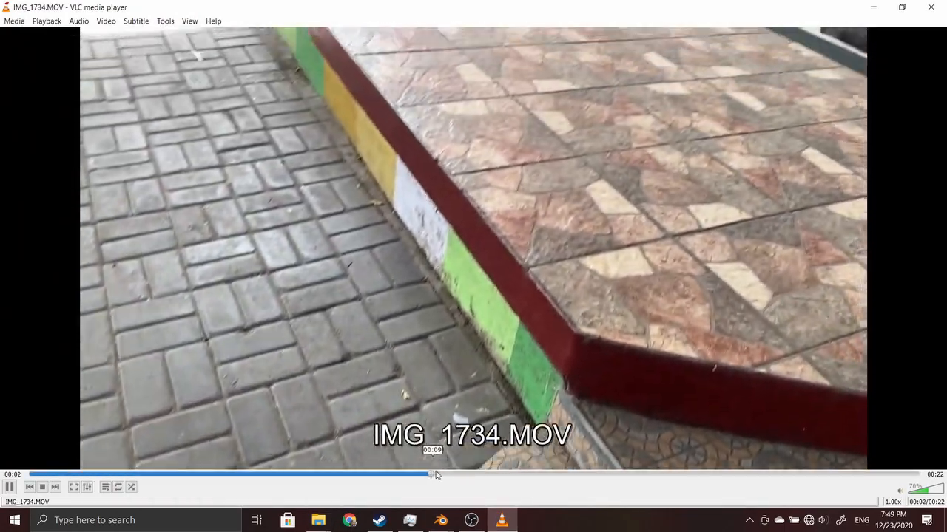
drag(436, 475, 916, 473)
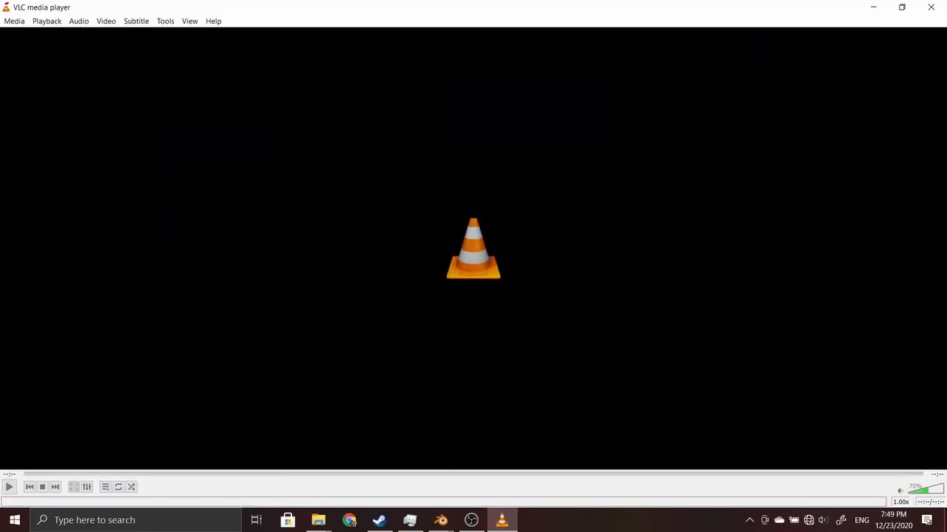
click(873, 8)
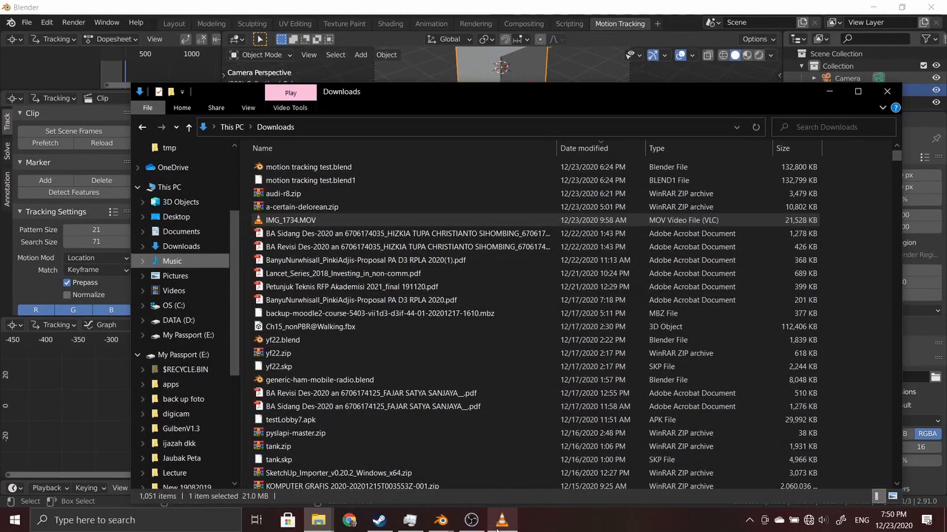
Switch back to the new Blender scene, match the scene frame range to the clip's length and go to frame 657
mouse_move(441, 519)
click(474, 466)
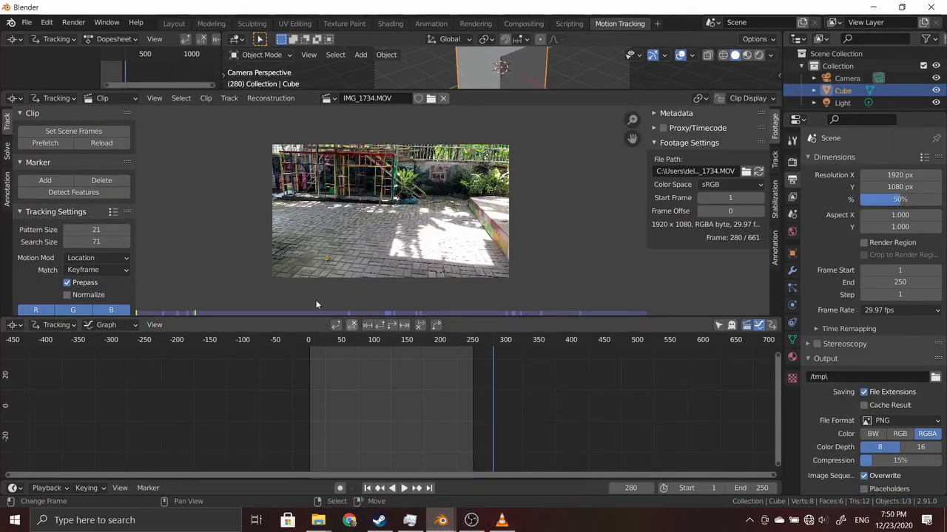
click(78, 131)
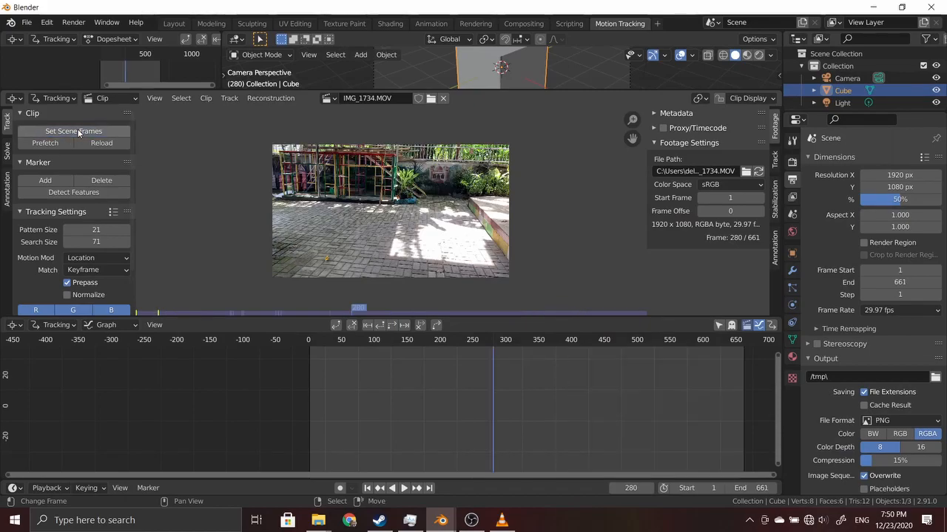
click(740, 356)
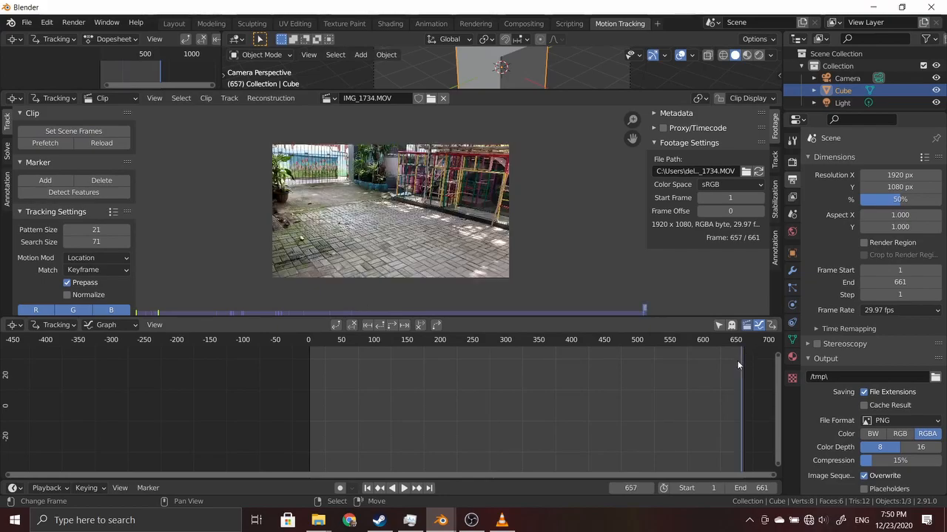
Set the scene's start frame to 450 and prefetch the footage into memory
double_click(901, 270)
text(450)
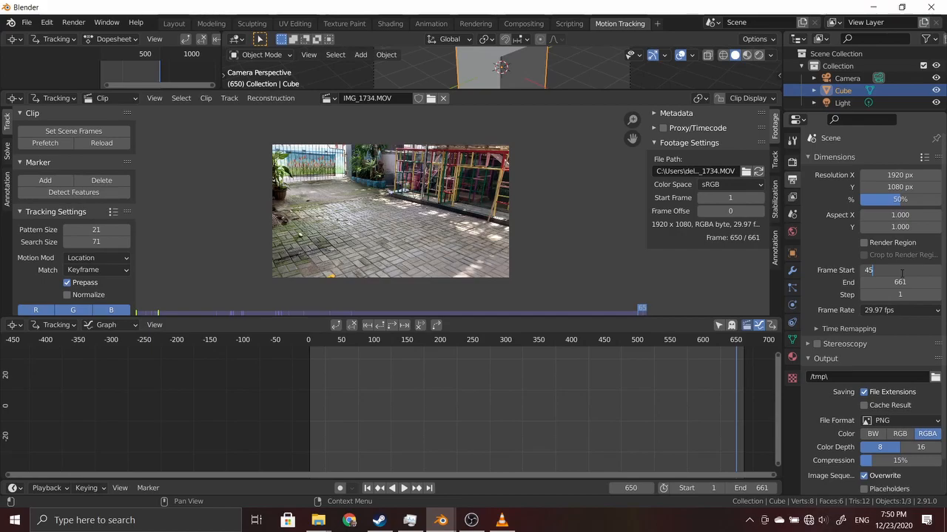
key(Return)
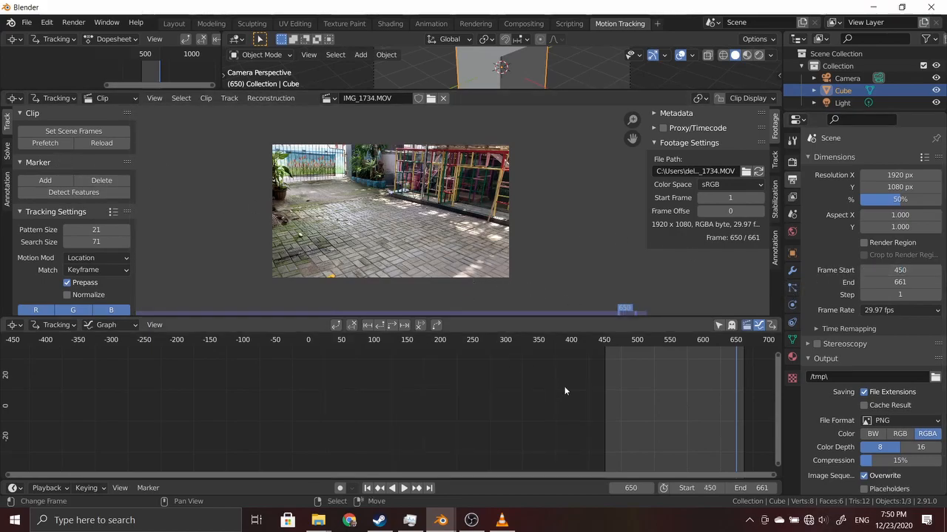
click(57, 147)
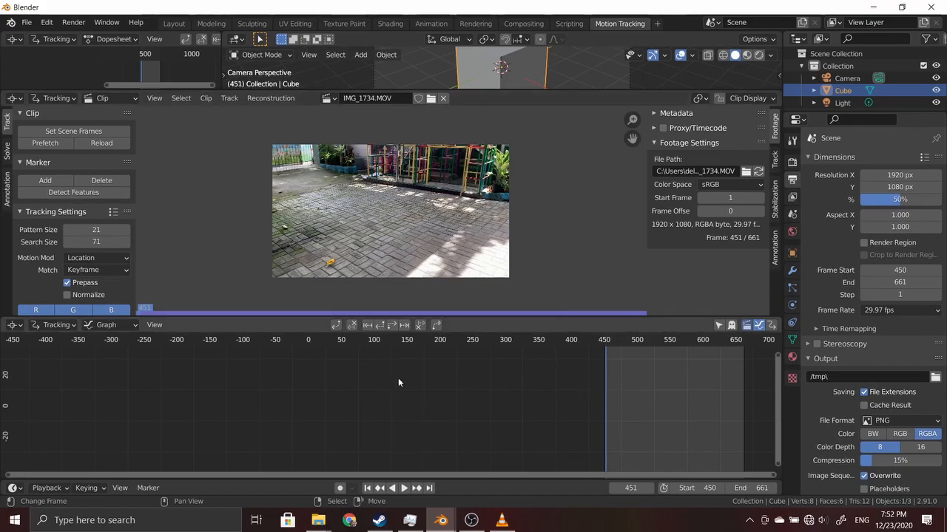
Play the shortened frame range, stop playback and scrub back to frame 487
click(402, 488)
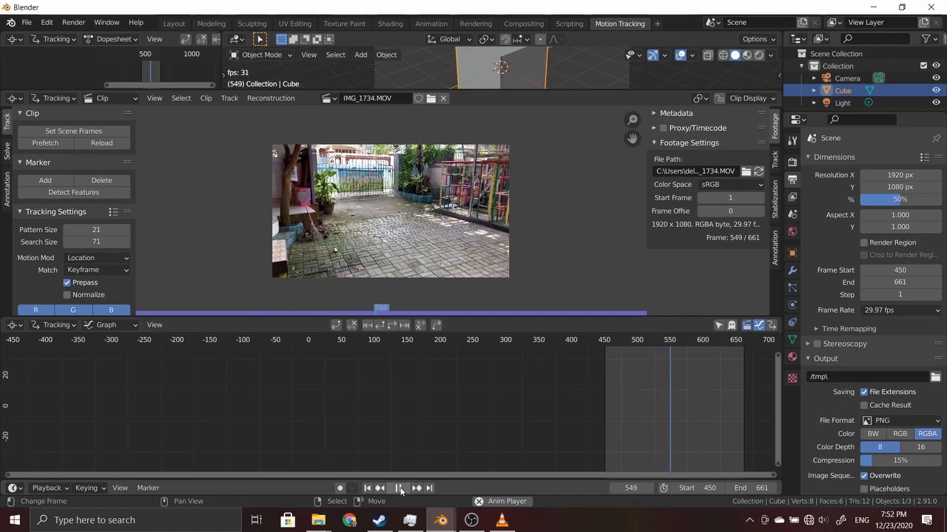
click(400, 490)
drag(712, 393, 630, 419)
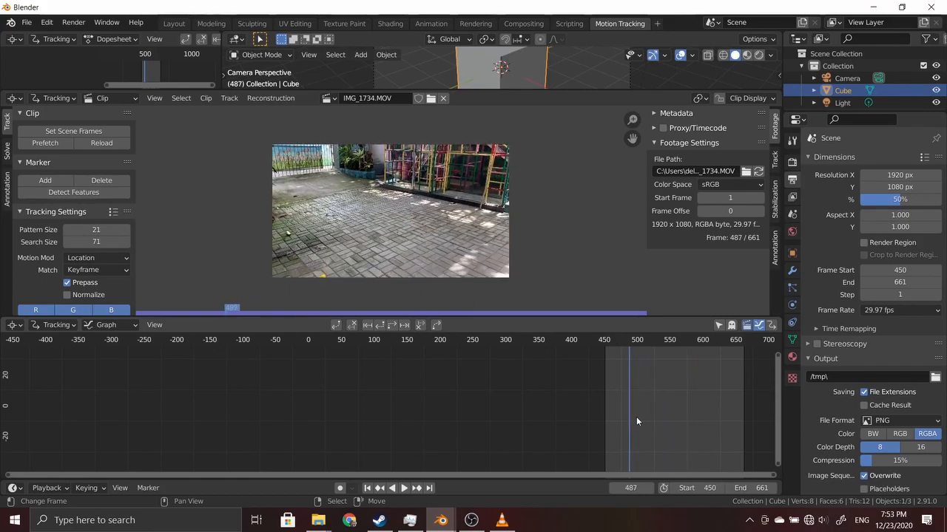
Frame the 450–661 range in the tracking graph and go to frame 450
scroll(643, 408, up, 4)
middle_drag(651, 398, 381, 408)
scroll(528, 410, up, 4)
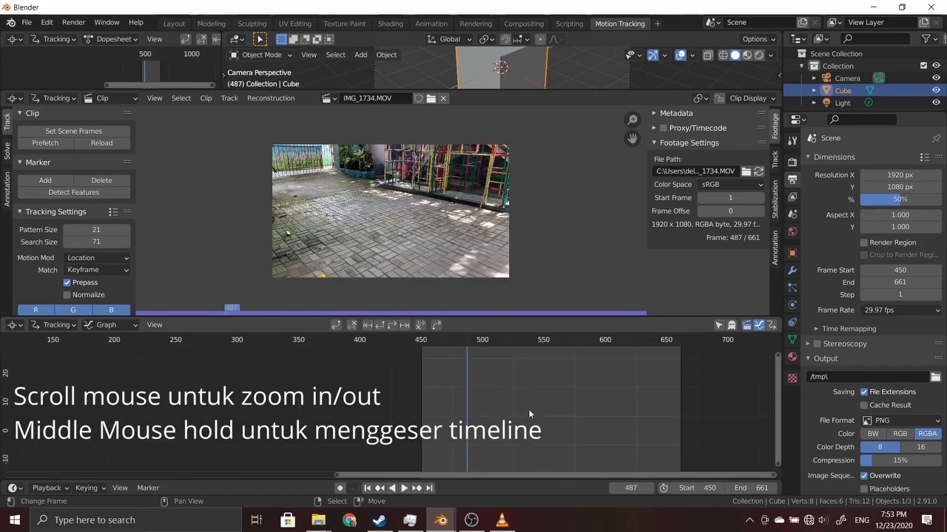
scroll(604, 402, up, 3)
middle_drag(603, 402, 398, 398)
scroll(422, 398, up, 2)
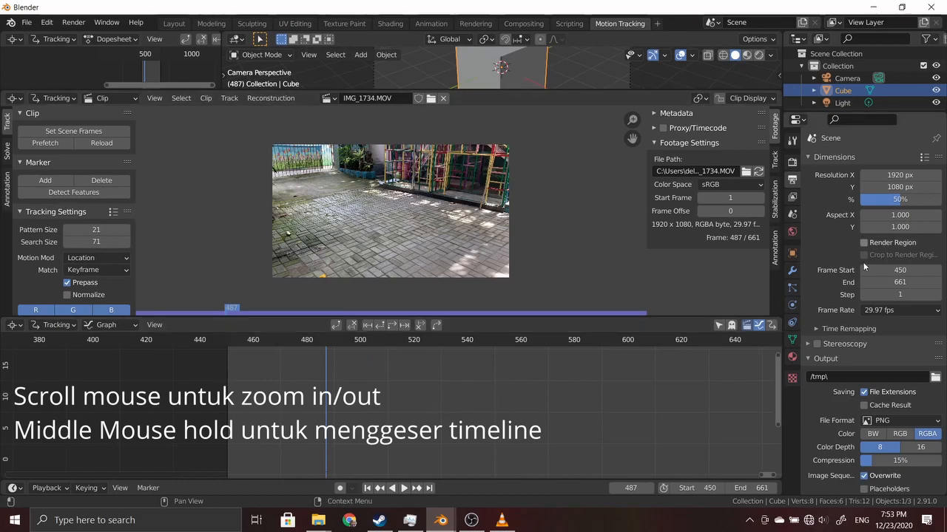
middle_drag(573, 400, 448, 397)
scroll(448, 397, down, 2)
drag(194, 392, 142, 384)
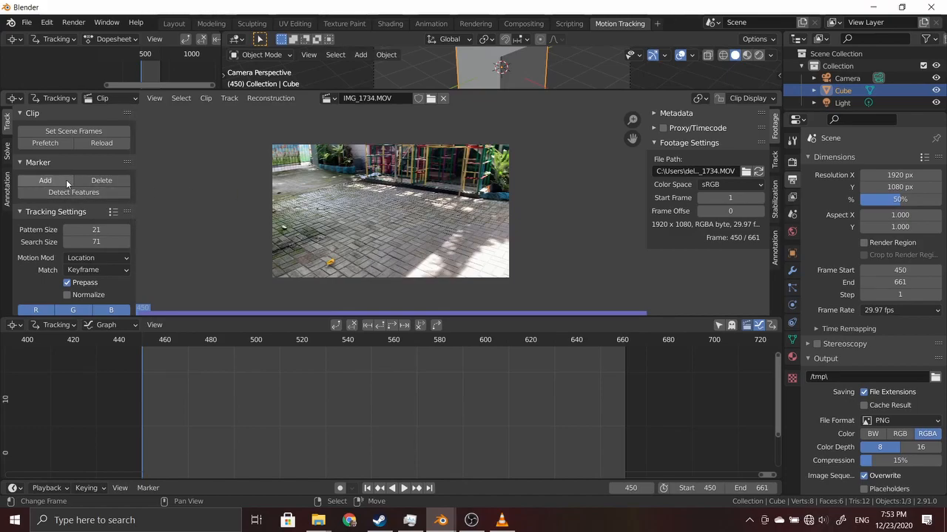
Enable Normalize in the clip's tracking settings
scroll(73, 194, down, 1)
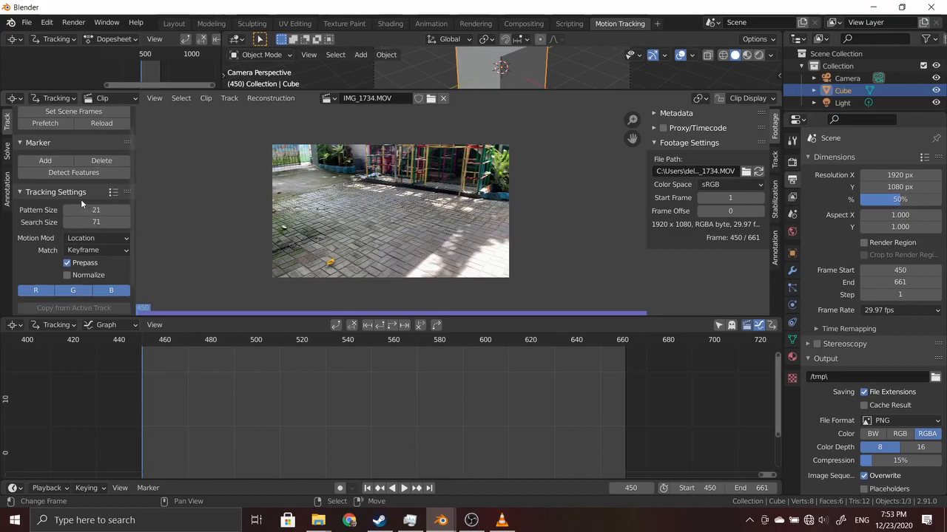
scroll(81, 199, up, 1)
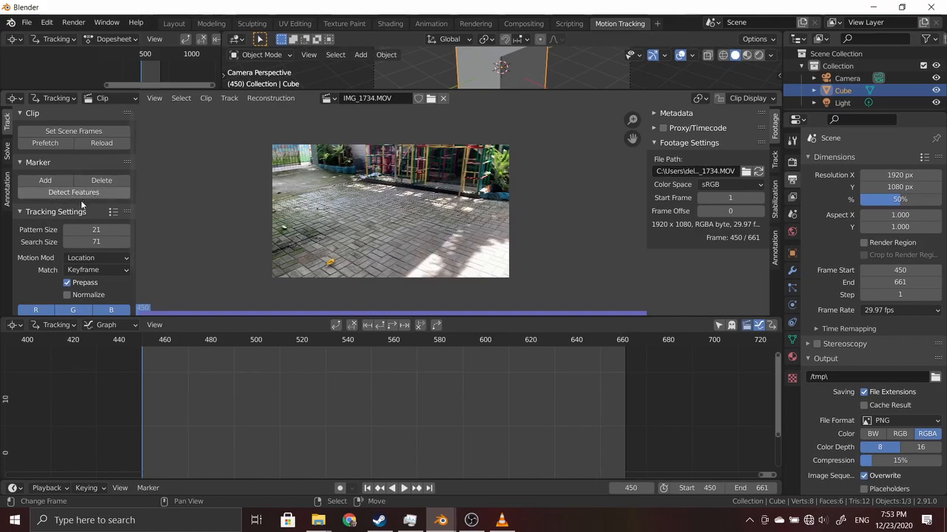
scroll(86, 219, down, 1)
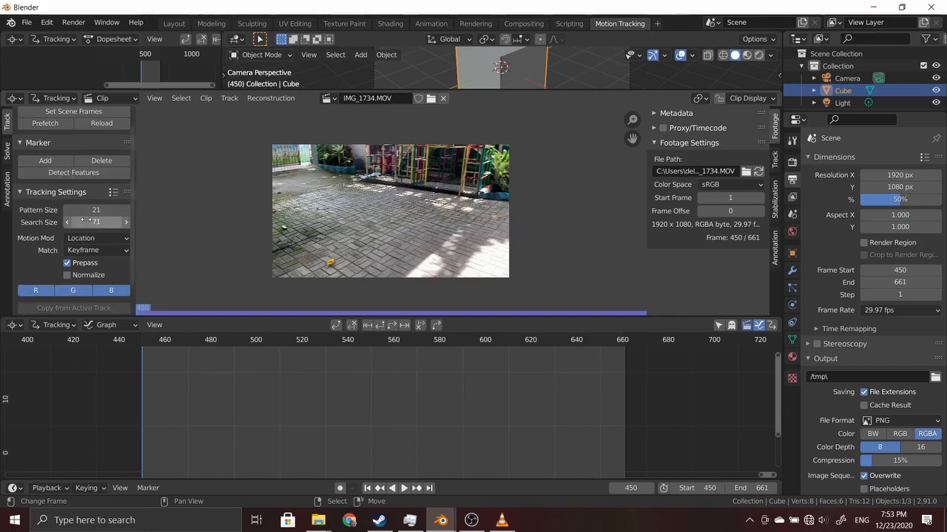
scroll(74, 244, down, 1)
click(67, 256)
Set the correlation in the extra tracking settings to 0.9
scroll(68, 257, down, 1)
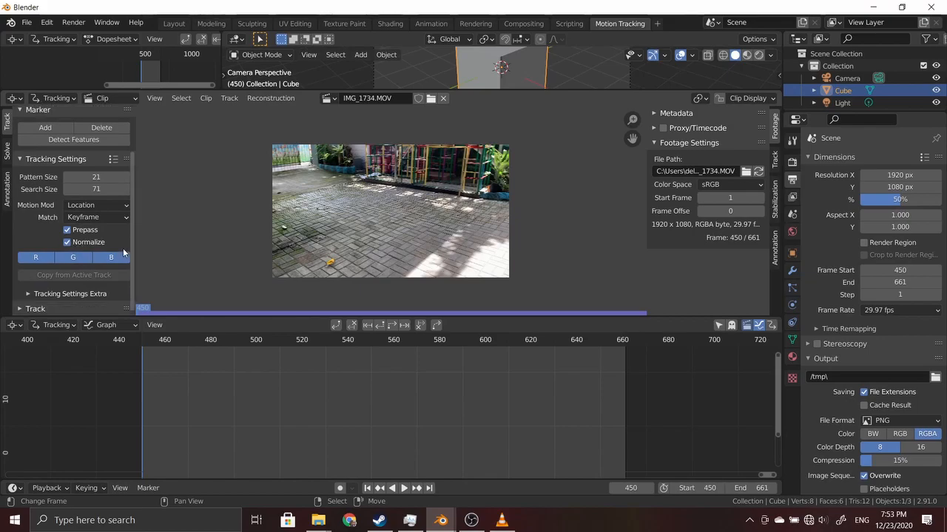
click(31, 295)
scroll(71, 278, down, 3)
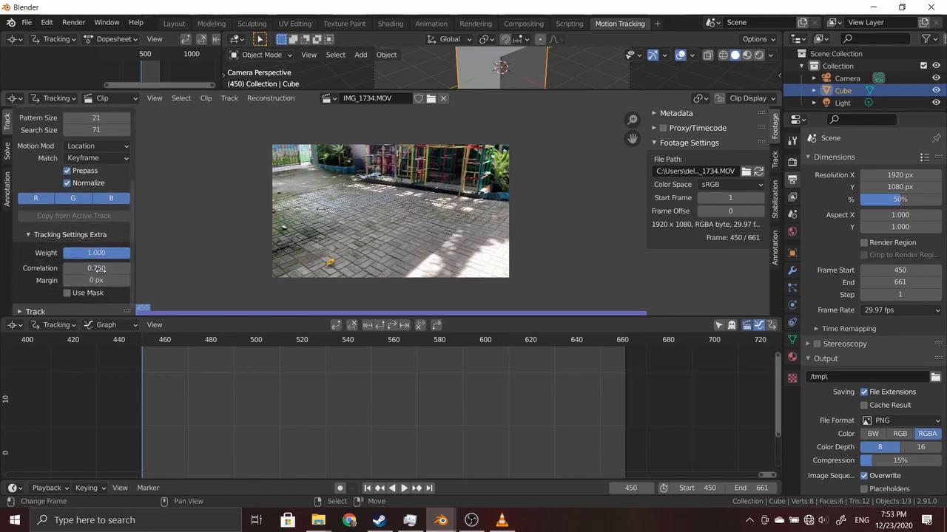
click(92, 270)
text(0.9)
key(Return)
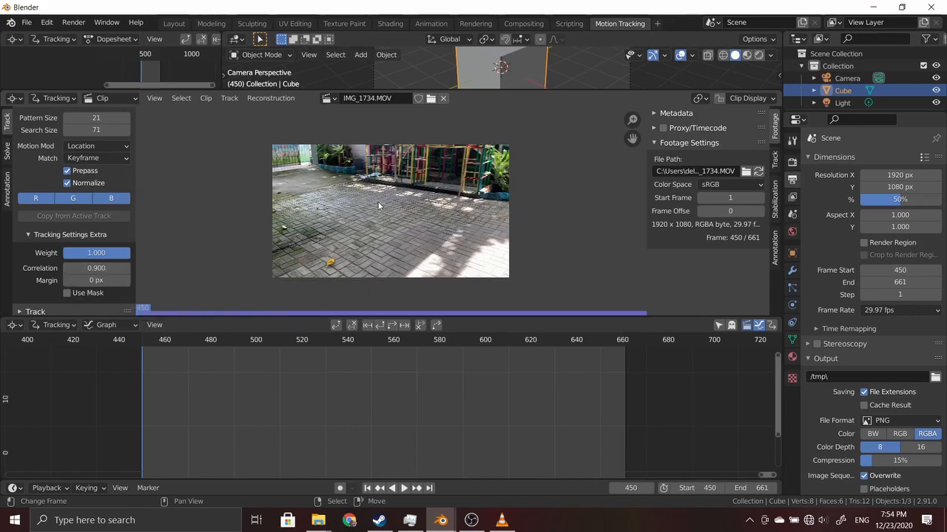
scroll(358, 211, up, 1)
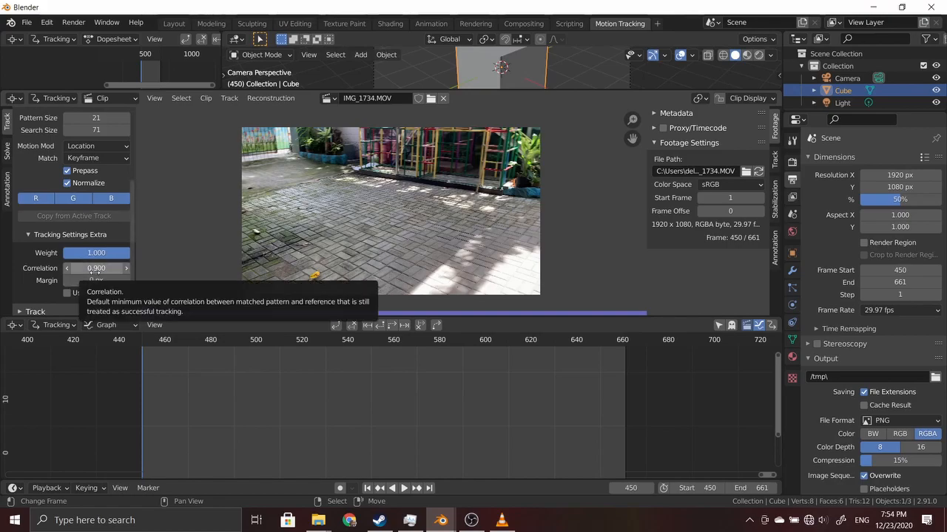
Detect features on frame 450, inspect the placed markers and open the detection options
scroll(95, 270, up, 5)
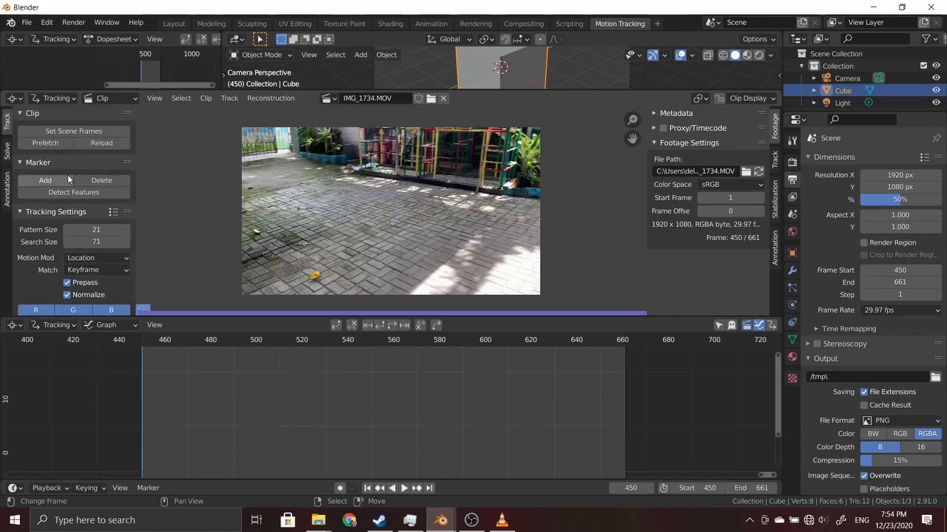
click(90, 194)
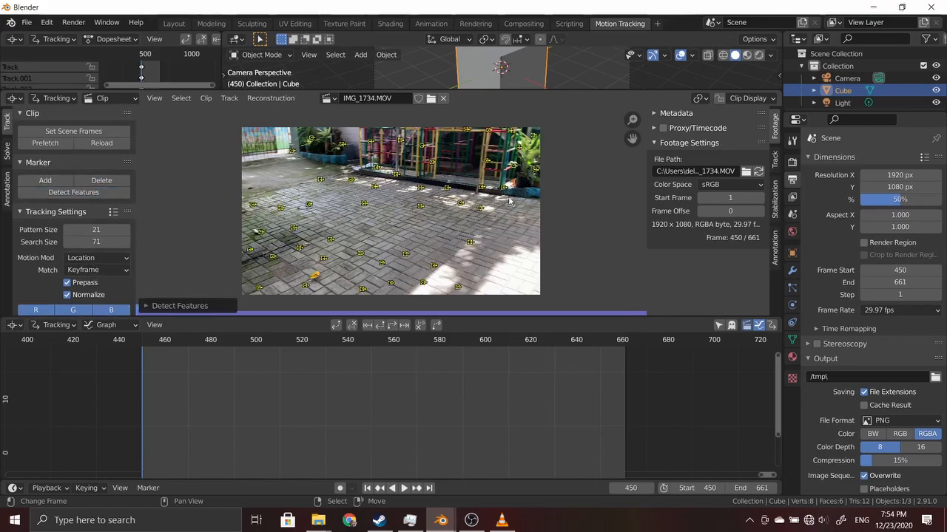
scroll(488, 211, up, 6)
scroll(521, 194, down, 6)
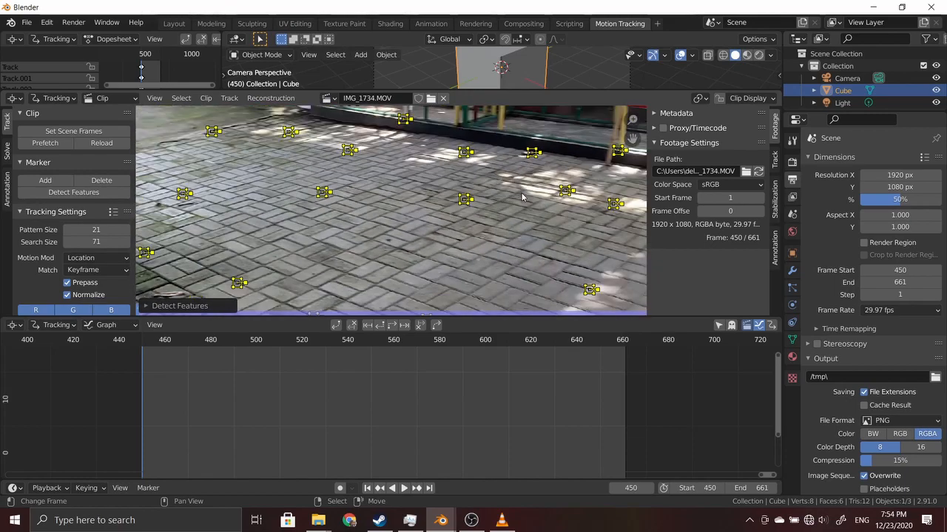
scroll(472, 213, up, 1)
scroll(472, 214, down, 1)
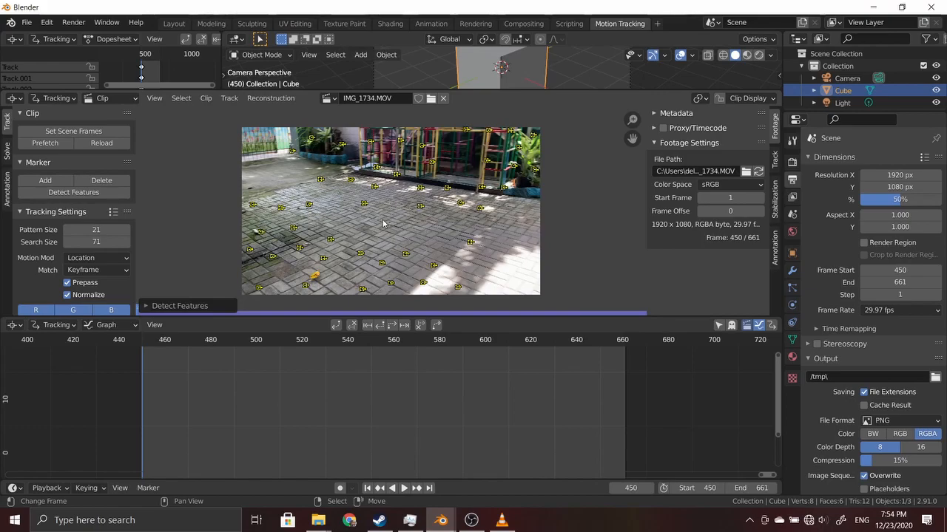
click(158, 309)
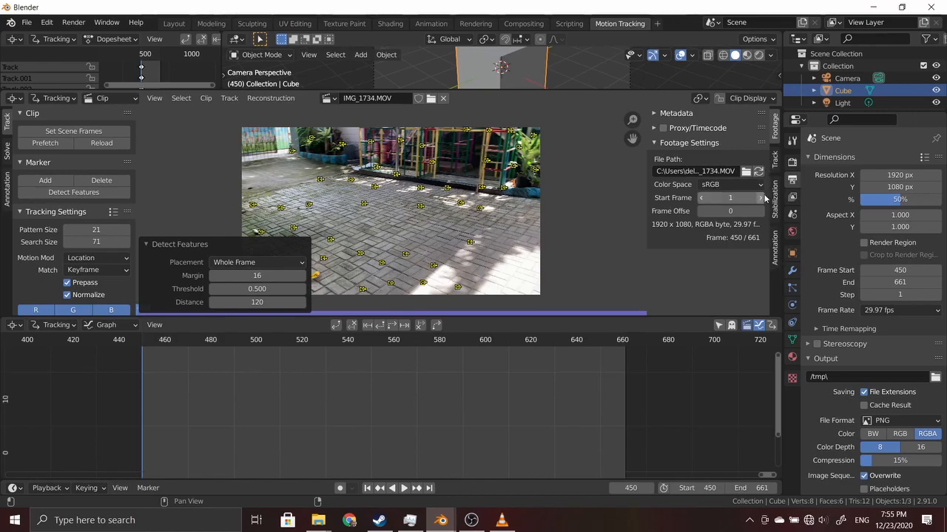
click(776, 251)
click(772, 215)
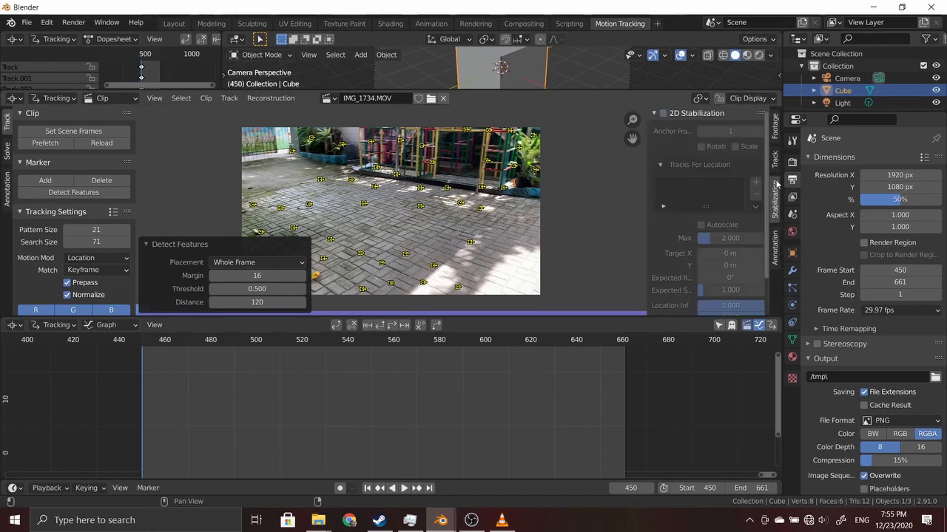
scroll(775, 174, down, 2)
click(773, 156)
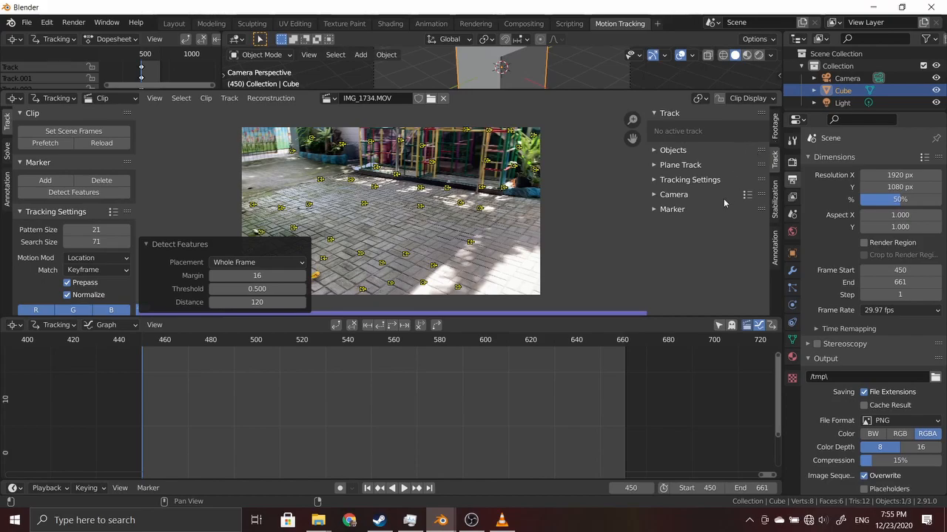
click(773, 127)
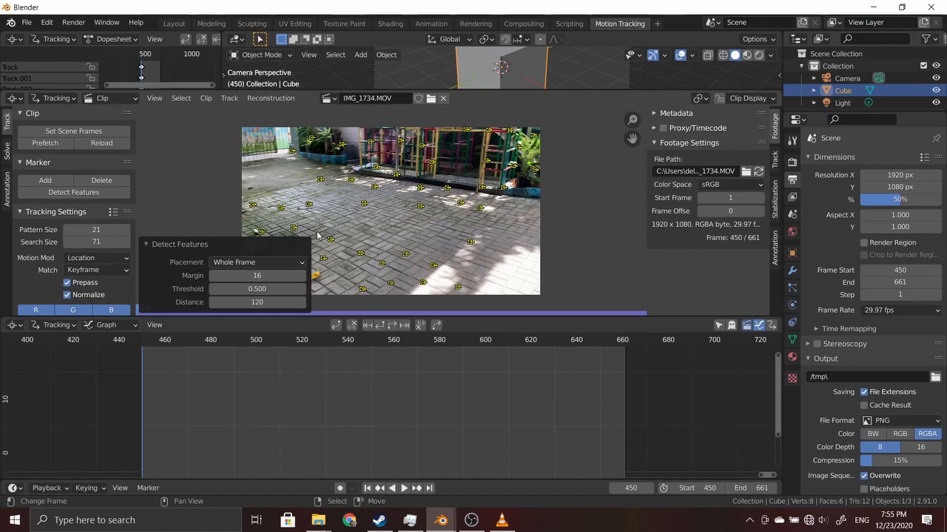
Set the feature detection threshold to 0.01 and the distance to 80
click(259, 290)
text(0)
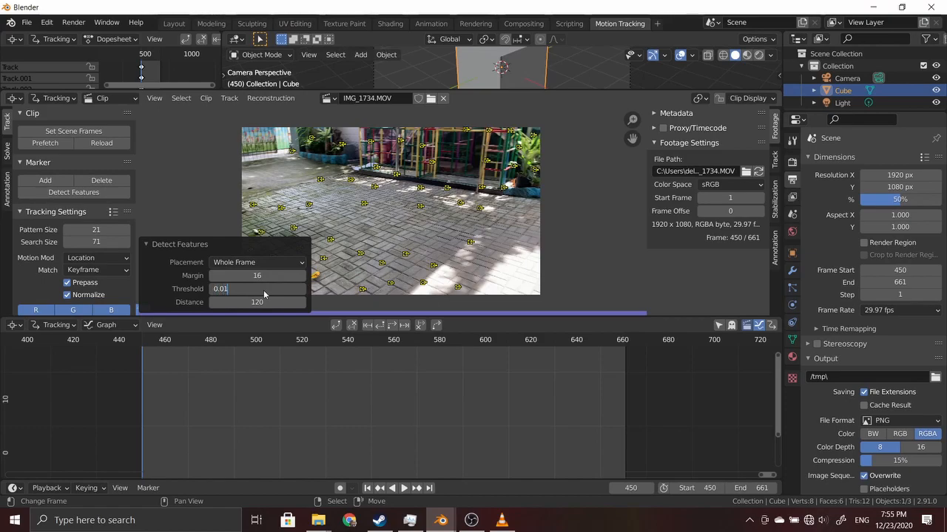
text(.01)
key(Return)
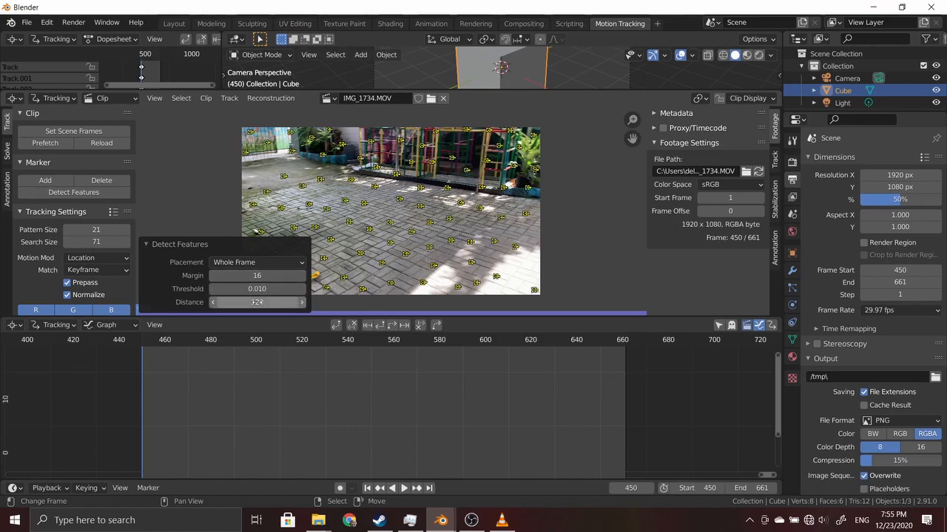
click(257, 302)
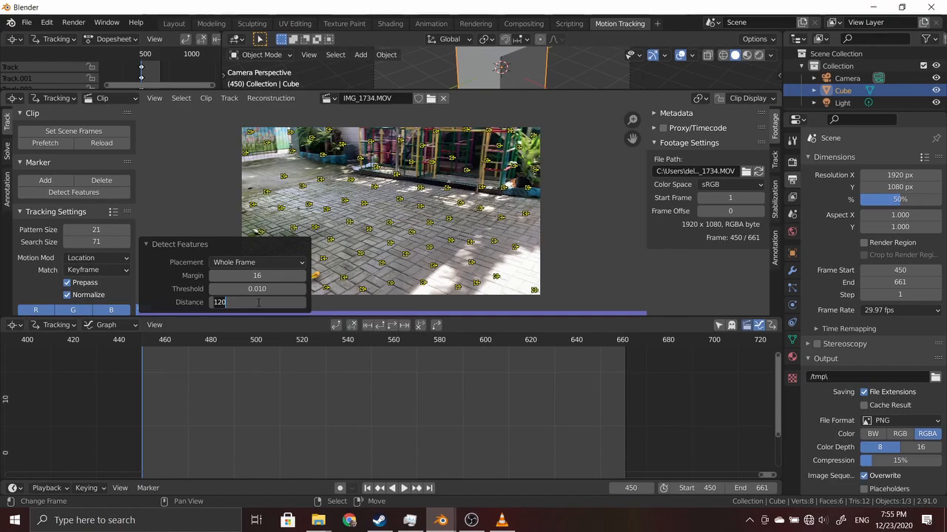
text(80)
key(Return)
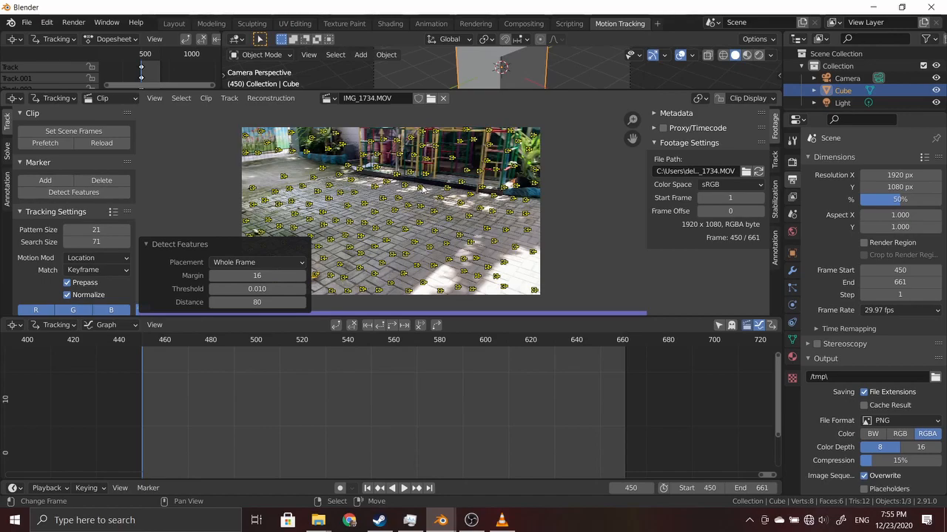
Track all detected markers forward through frame 661 and return to frame 450
key(ctrl+t)
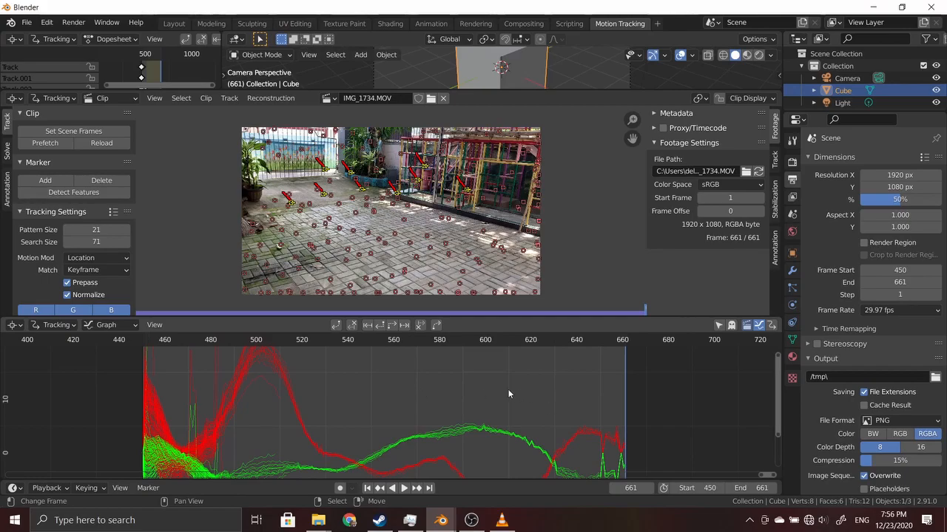
drag(484, 407, 142, 412)
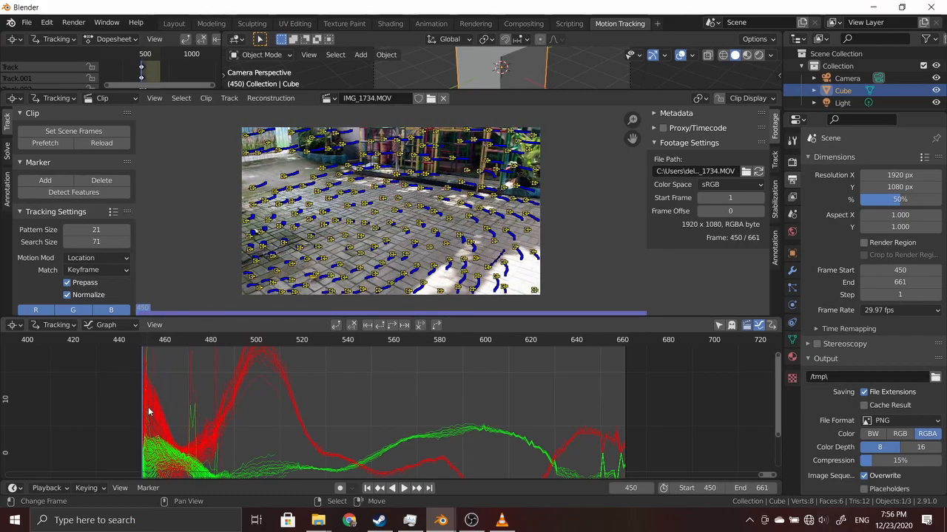
Examine the tracking markers and their motion paths on the paving stones up close at frame 450
scroll(340, 251, up, 3)
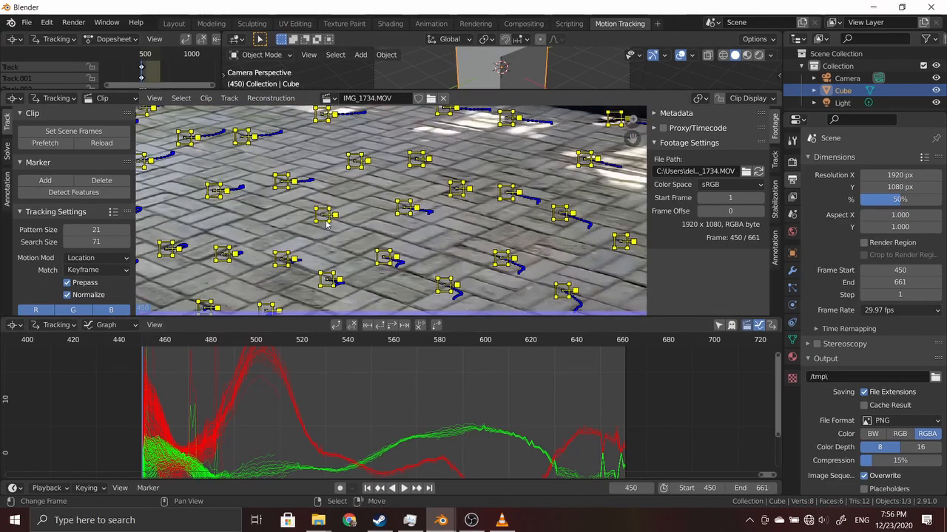
scroll(326, 219, up, 3)
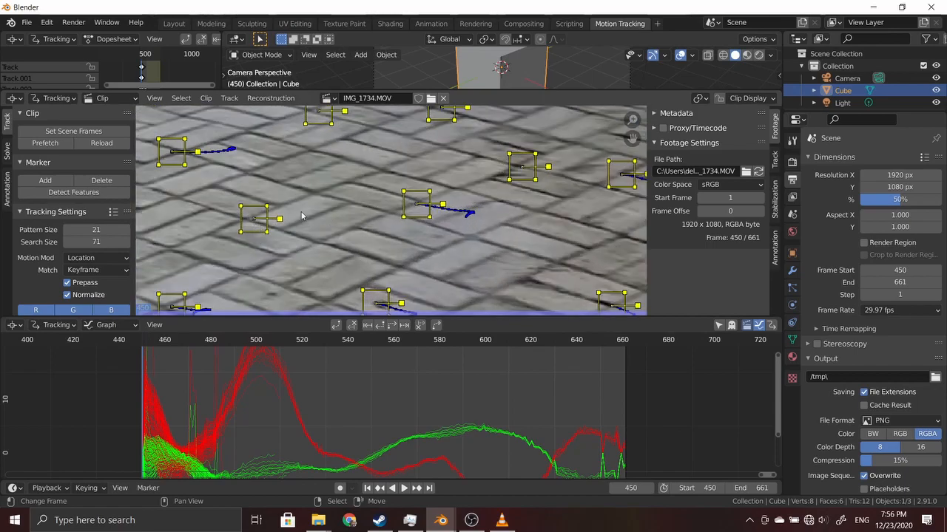
scroll(437, 229, up, 2)
scroll(469, 195, up, 5)
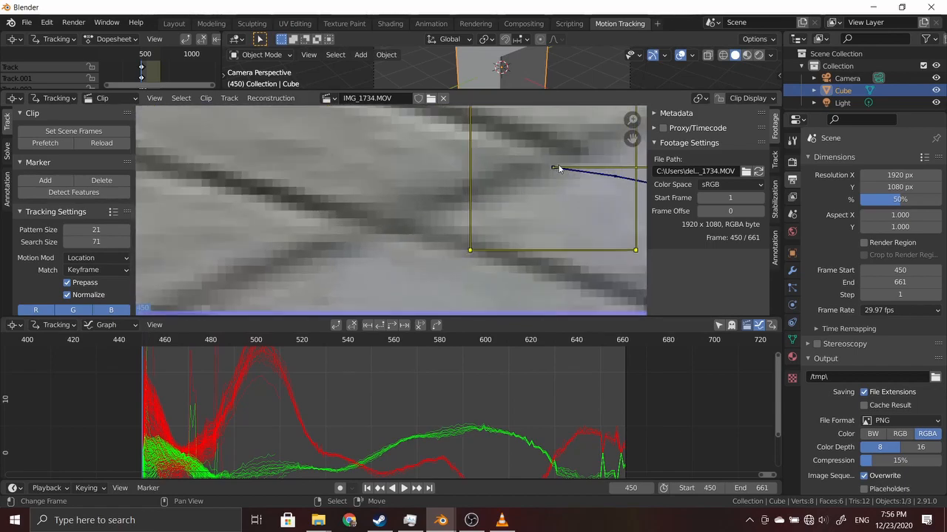
scroll(559, 172, down, 3)
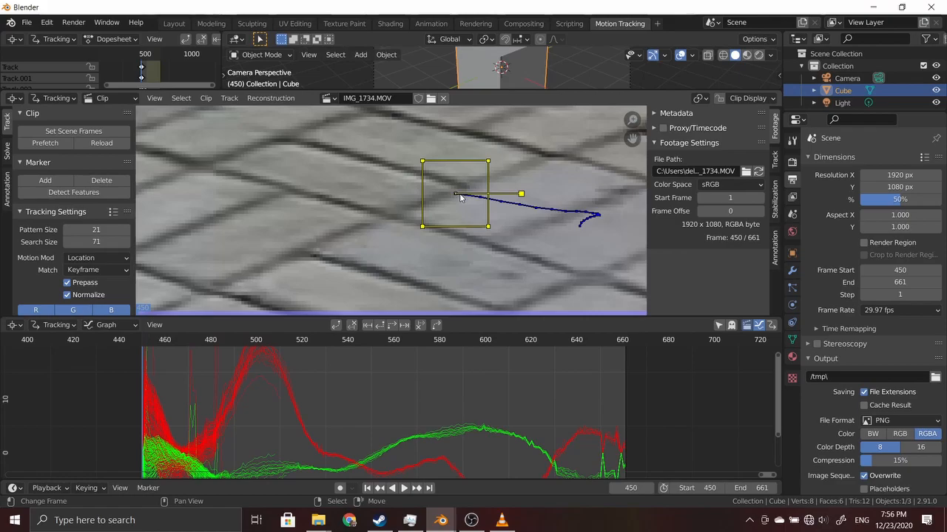
scroll(459, 193, down, 1)
scroll(487, 201, up, 4)
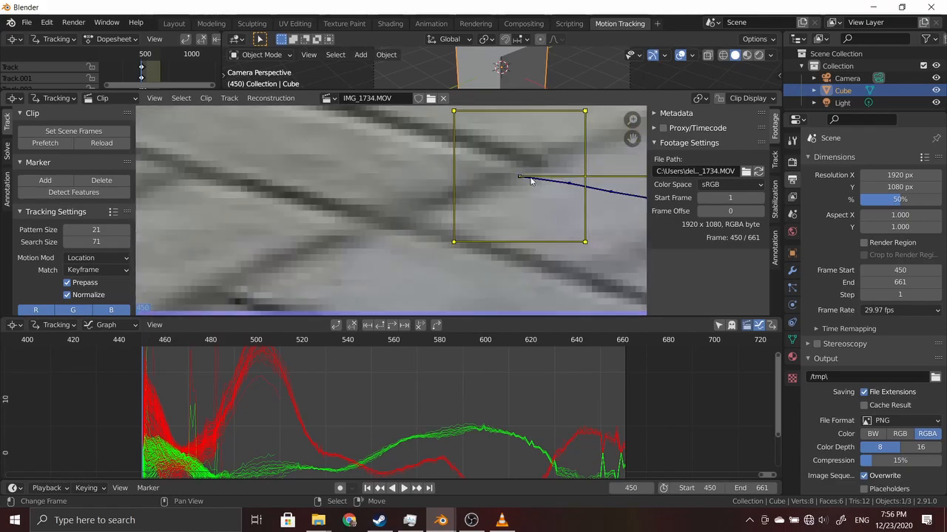
scroll(525, 179, down, 2)
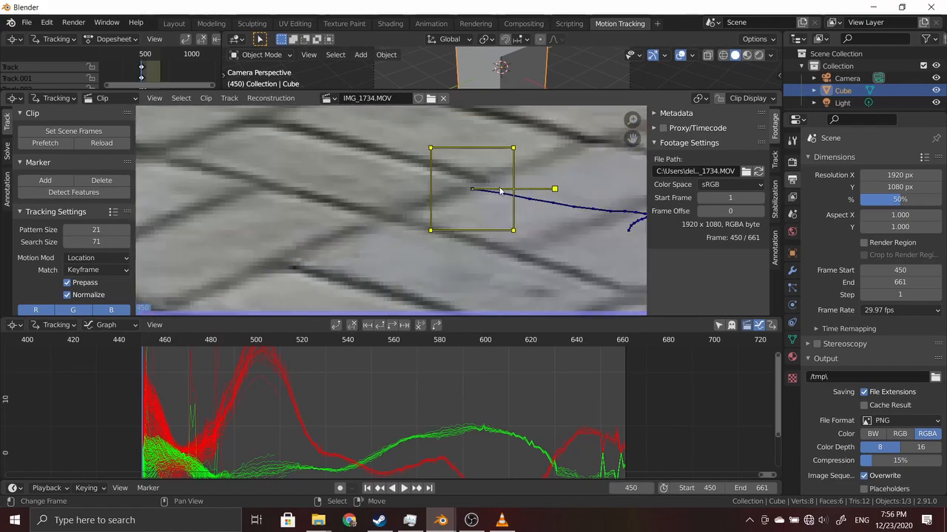
Examine up close how a single paving-stone marker follows its feature by stepping back and forth through frames 450 to 457
scroll(477, 194, down, 3)
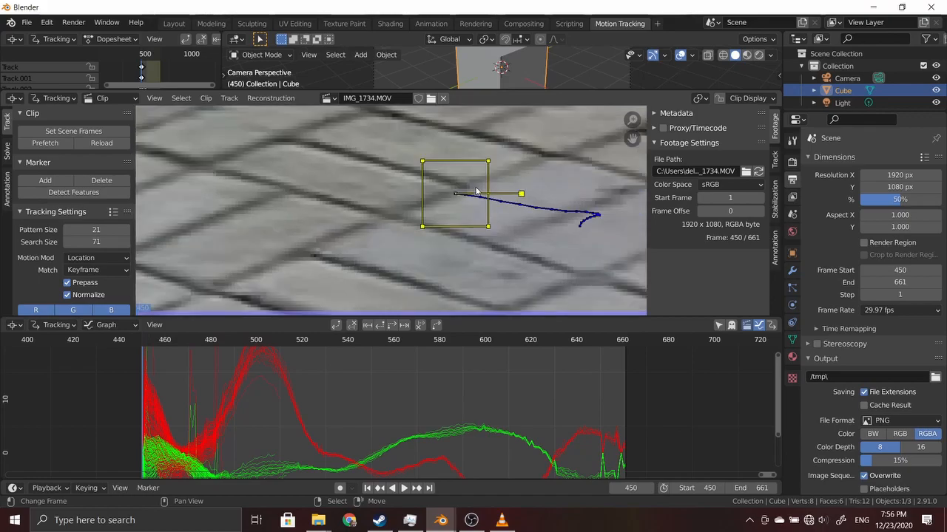
scroll(466, 198, up, 1)
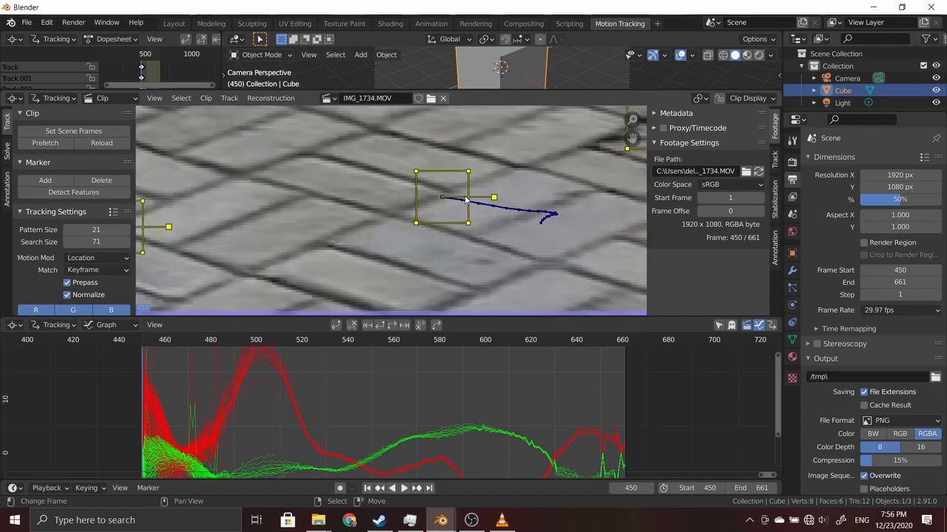
key(Right)
key(Right)
key(Right)
key(Right)
key(Right)
key(Right)
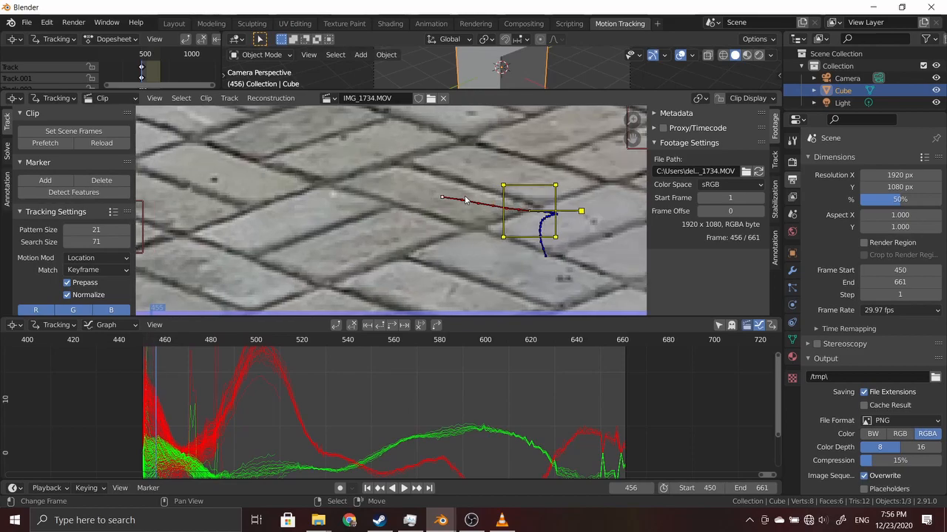
key(Left)
key(Left)
key(Left)
key(Left)
key(Left)
key(Left)
key(Right)
key(Right)
key(Right)
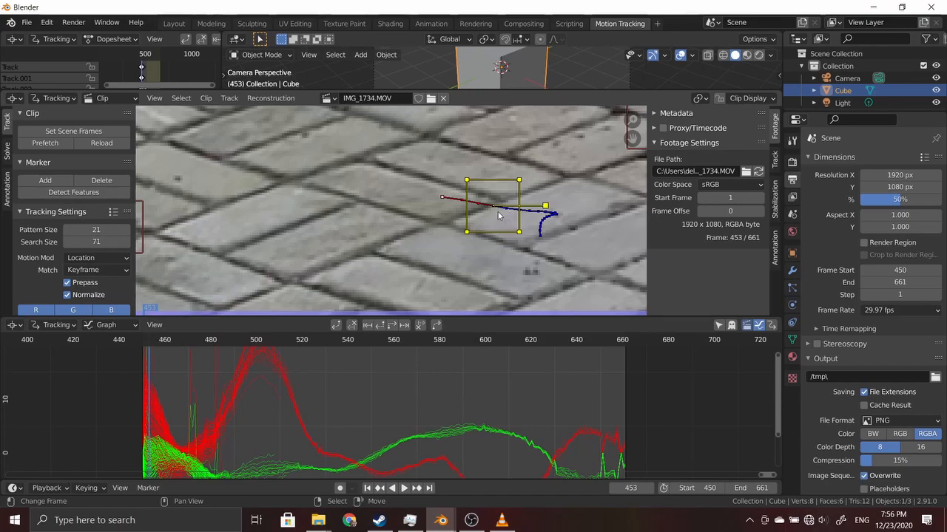
key(Right)
key(Right)
key(Right)
key(Right)
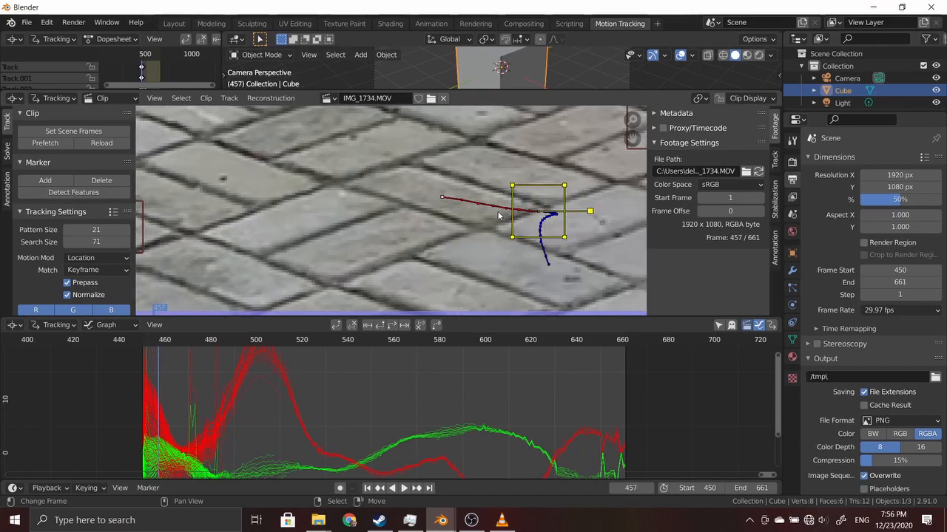
key(Left)
key(Left)
key(Left)
key(Left)
key(Left)
key(Left)
key(Left)
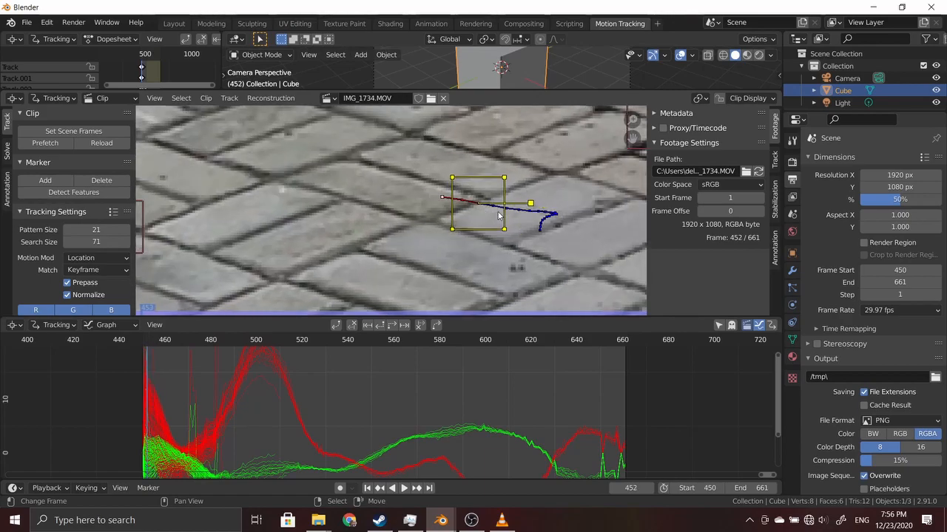
key(Right)
key(Right)
key(Right)
key(Right)
key(Right)
key(Right)
key(Left)
key(Left)
key(Left)
key(Left)
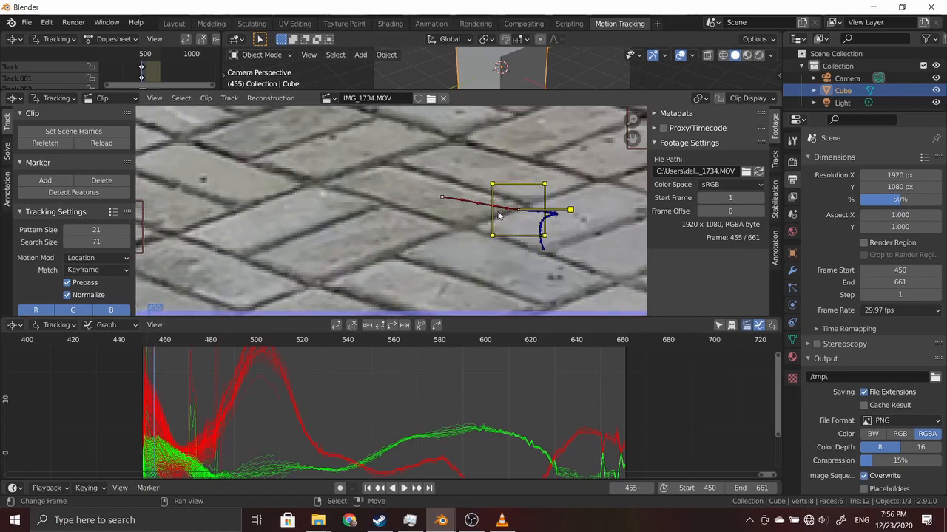
key(Right)
key(Right)
key(Right)
key(Right)
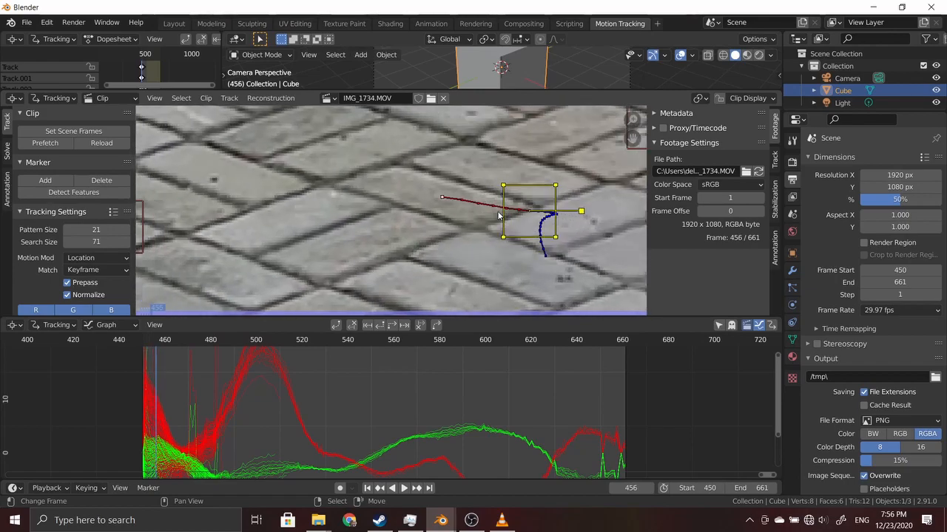
key(Left)
key(Left)
key(Left)
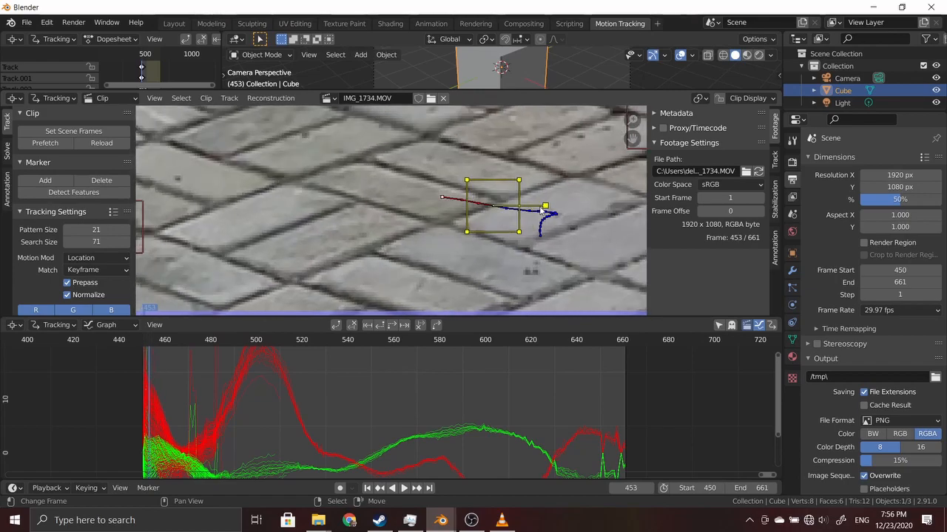
scroll(510, 210, down, 1)
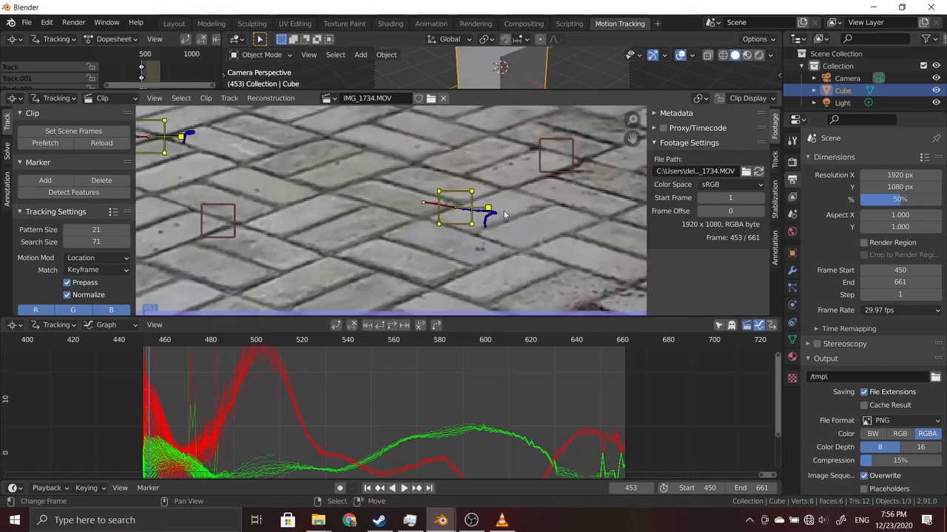
scroll(504, 215, up, 1)
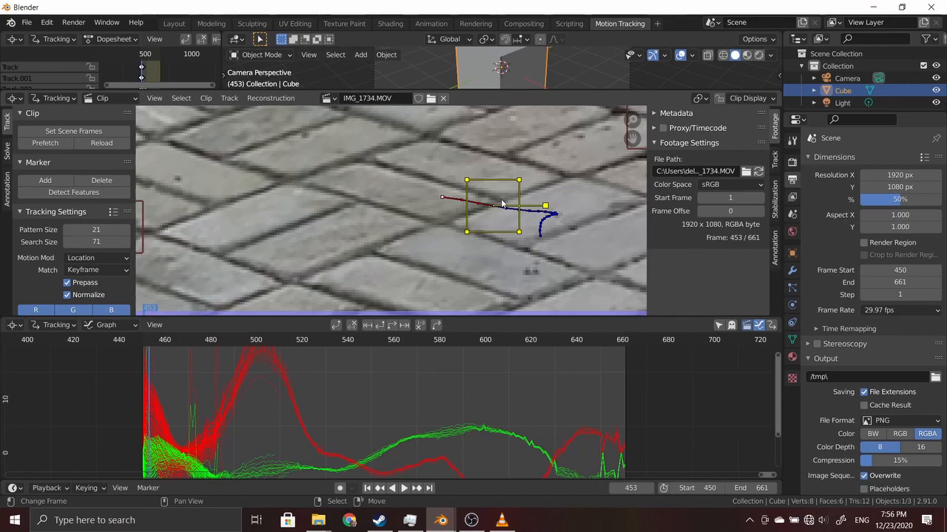
Compare the markers across the whole paved area between frames 449 and 453, checking which ones stay tracked
scroll(493, 212, down, 2)
scroll(488, 215, up, 2)
scroll(495, 216, down, 2)
scroll(400, 236, down, 4)
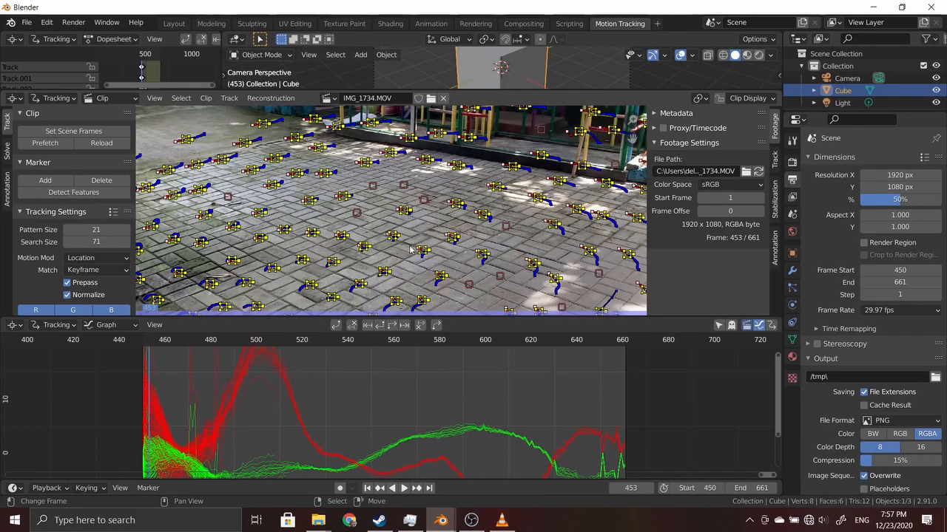
key(Left)
key(Left)
key(Left)
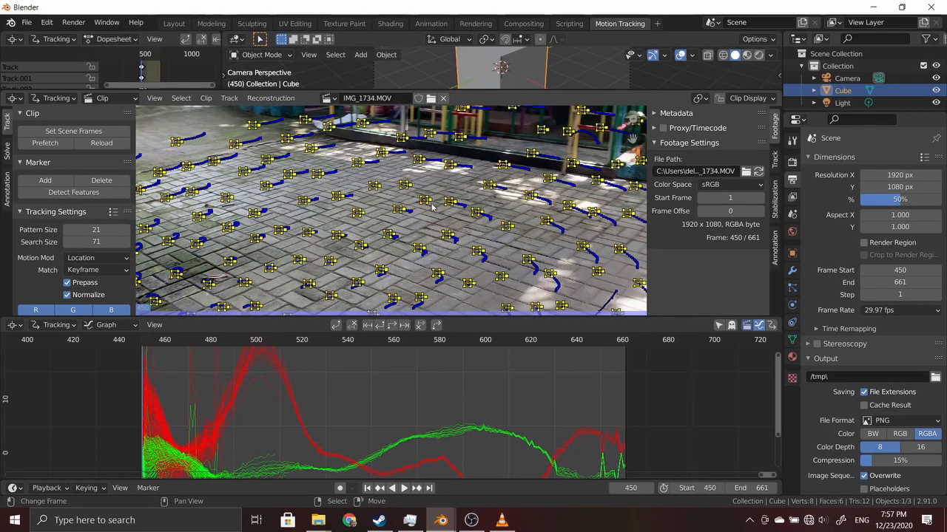
key(Left)
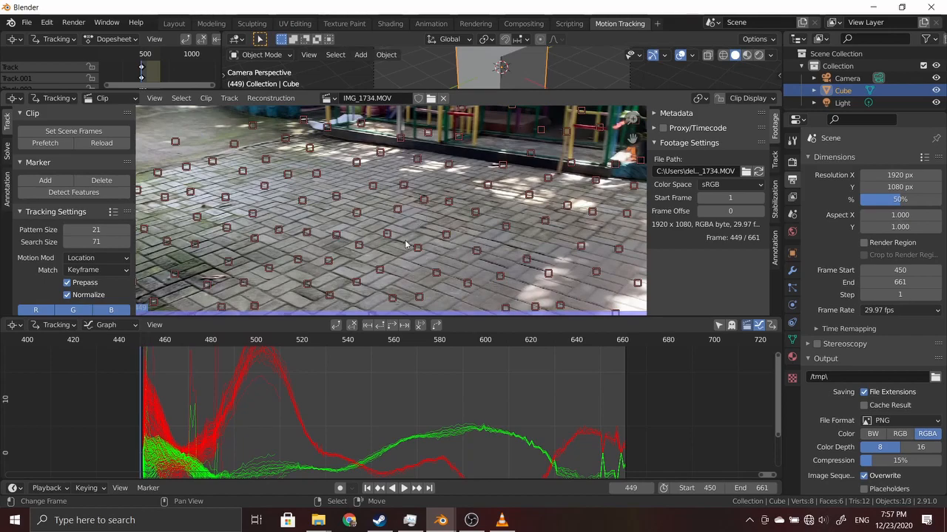
key(Right)
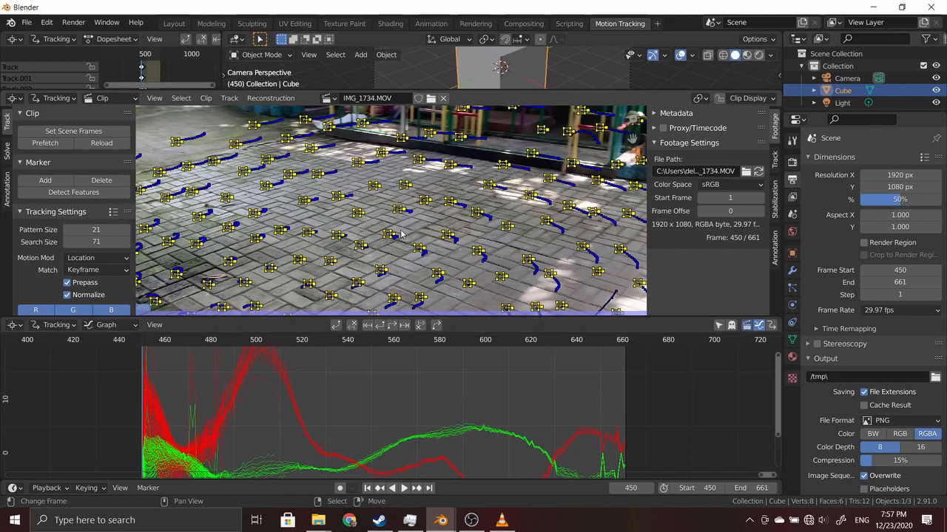
key(Right)
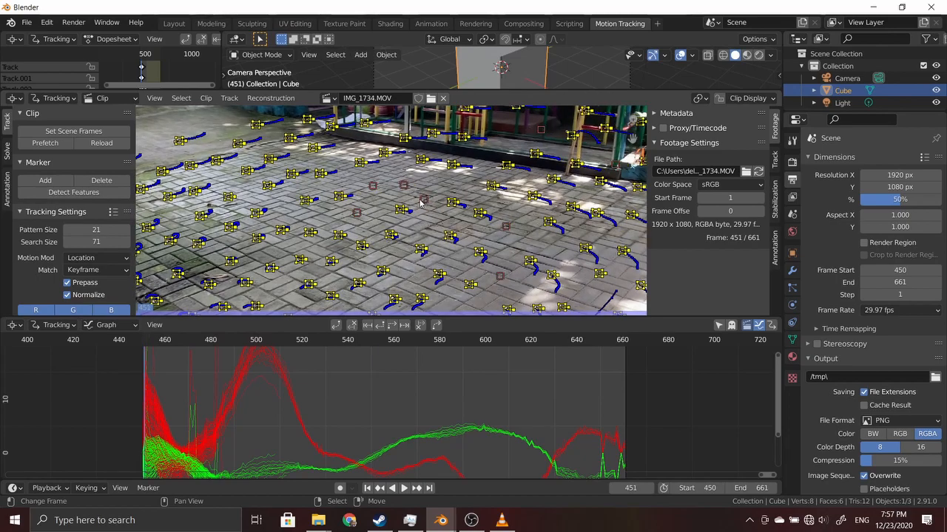
scroll(444, 194, up, 3)
key(Left)
key(Right)
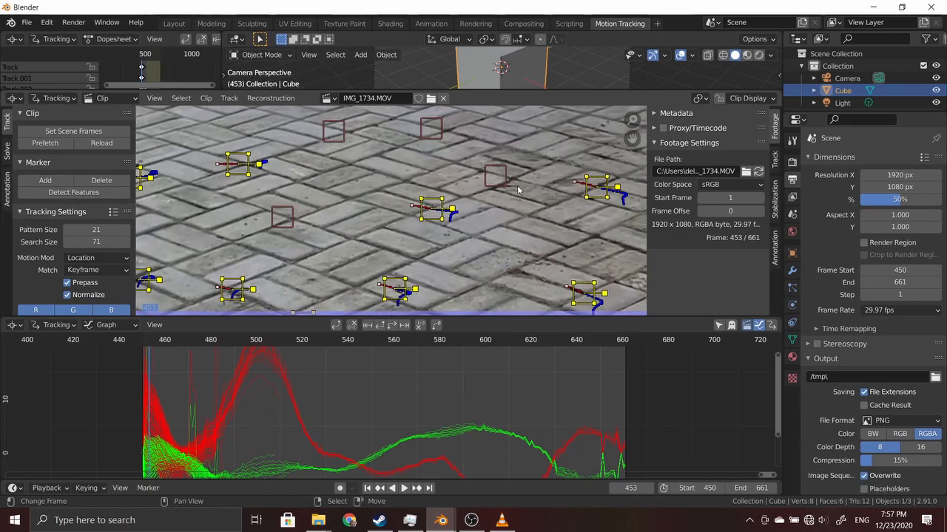
key(Left)
scroll(510, 190, down, 2)
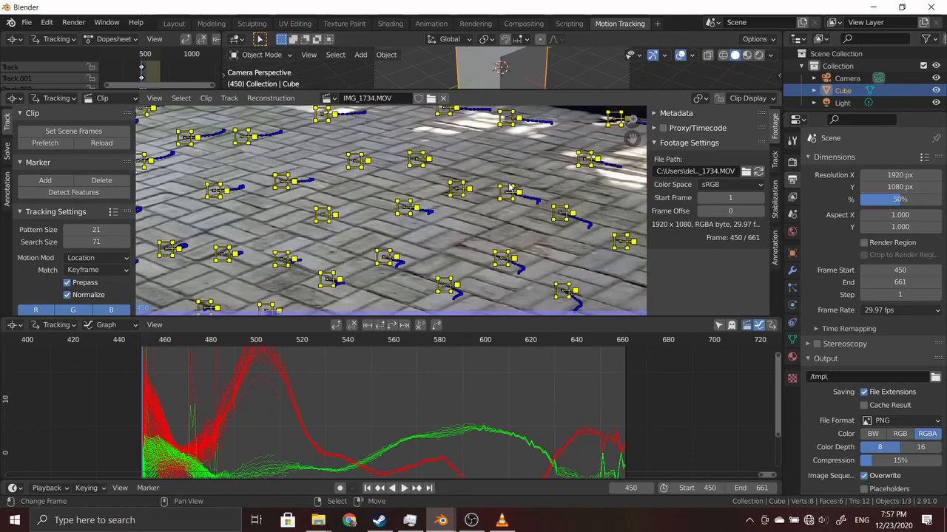
key(Right)
key(Right)
key(Right)
key(Right)
key(Right)
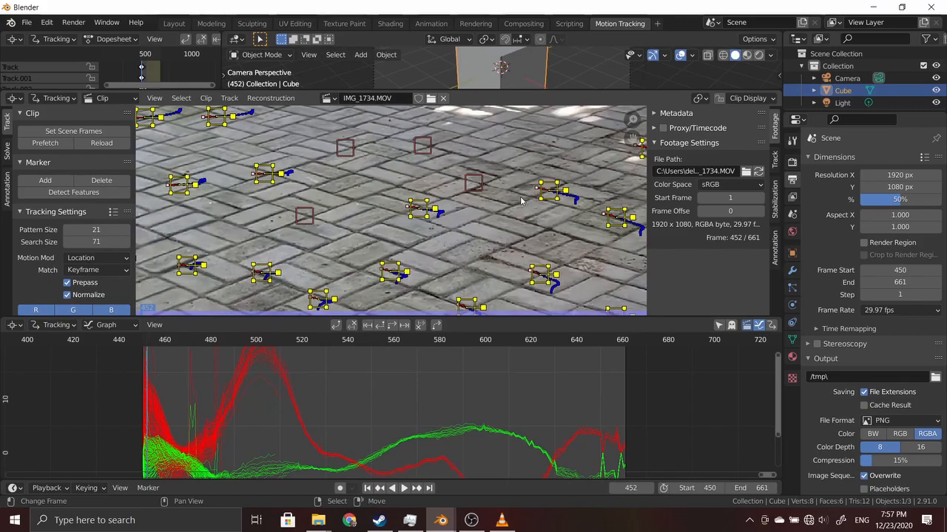
key(Right)
scroll(488, 204, down, 2)
Advance frame by frame from 453 past frame 503 to examine where markers on the paving lose tracking
key(Right)
key(Right)
key(Right)
key(Right)
key(Right)
key(Right)
key(Right)
key(Right)
key(Right)
key(Right)
key(Right)
key(Right)
key(Right)
key(Right)
key(Right)
key(Right)
key(Right)
key(Right)
key(Right)
key(Right)
key(Right)
key(Right)
key(Right)
key(Right)
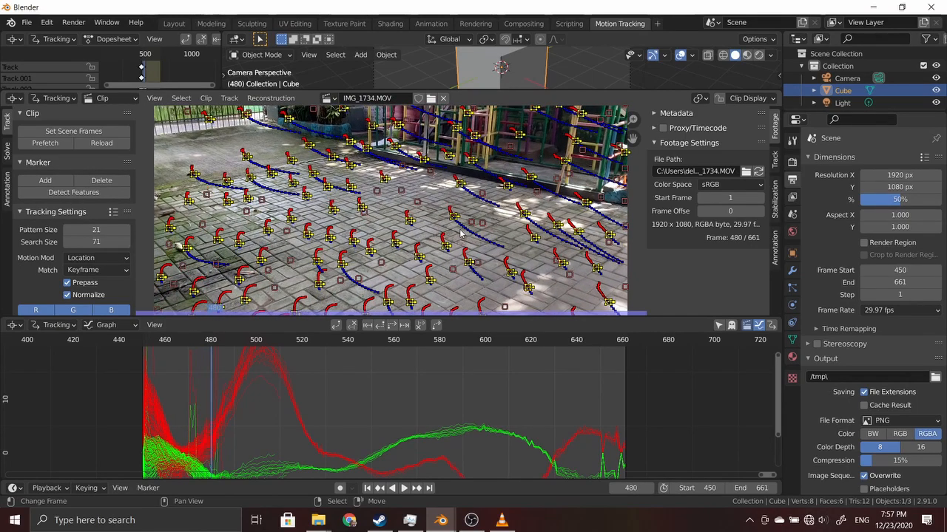
key(Right)
key(Right)
key(Right)
key(Right)
key(Right)
key(Right)
key(Right)
key(Right)
key(Right)
key(Right)
key(Right)
key(Right)
key(Right)
key(Right)
key(Right)
key(Right)
key(Right)
key(Right)
key(Right)
key(Right)
key(Right)
key(Right)
key(Right)
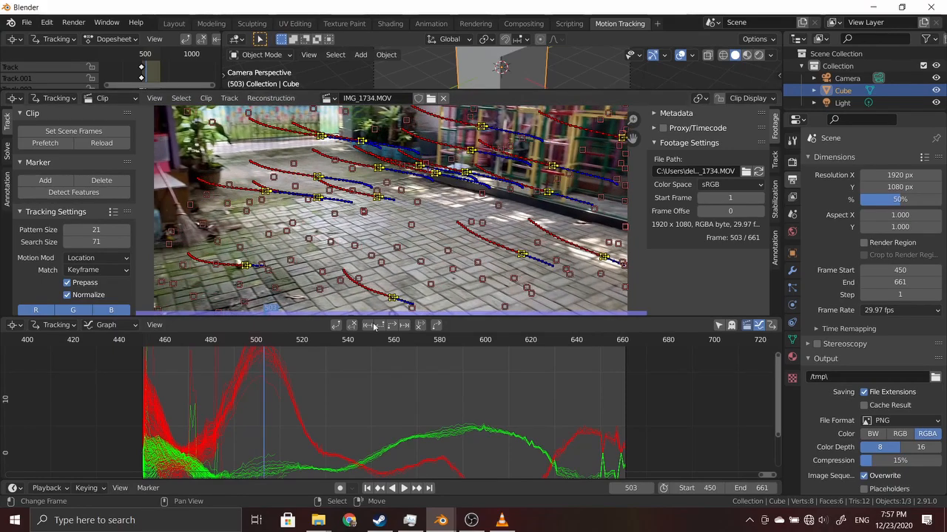
key(Right)
key(Right)
key(Right)
key(Right)
Scrub back to frame 491 and hide the disabled markers in the footage view
scroll(319, 397, down, 3)
drag(312, 403, 293, 393)
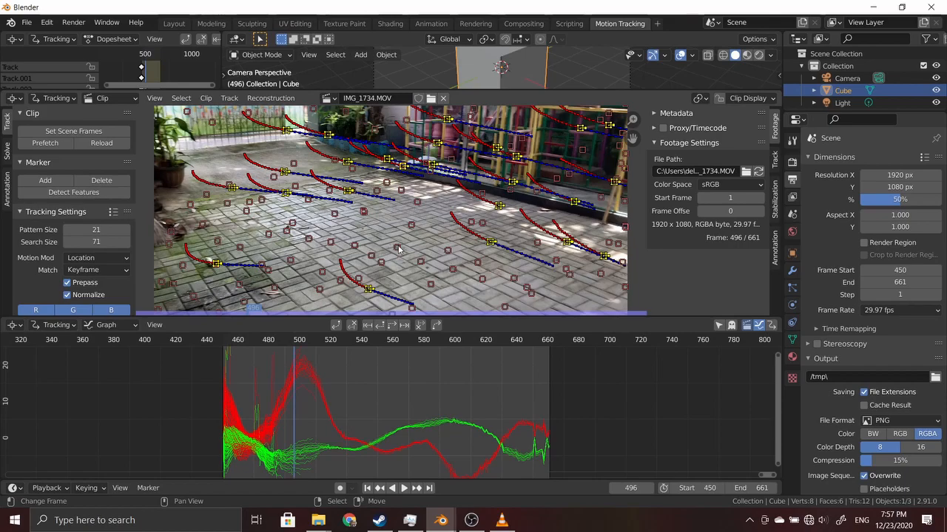
drag(296, 397, 287, 407)
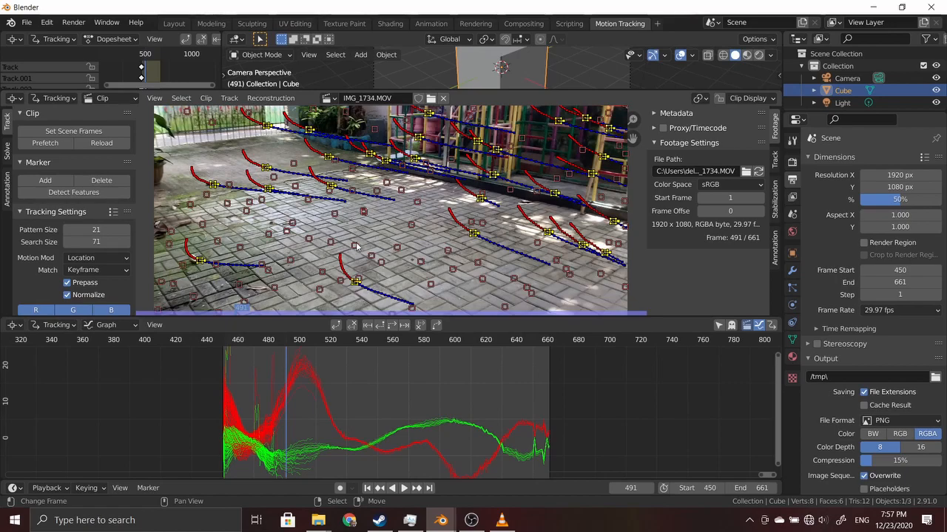
scroll(356, 247, down, 1)
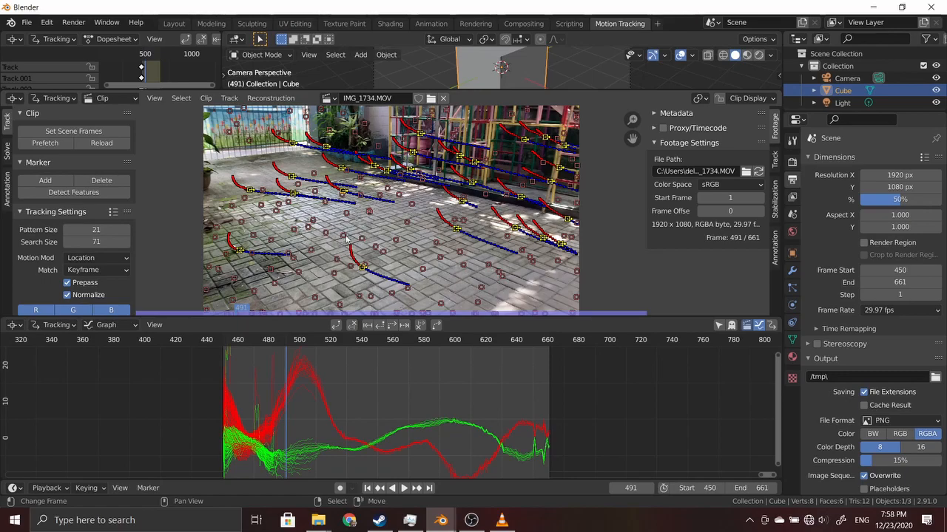
key(shift+h)
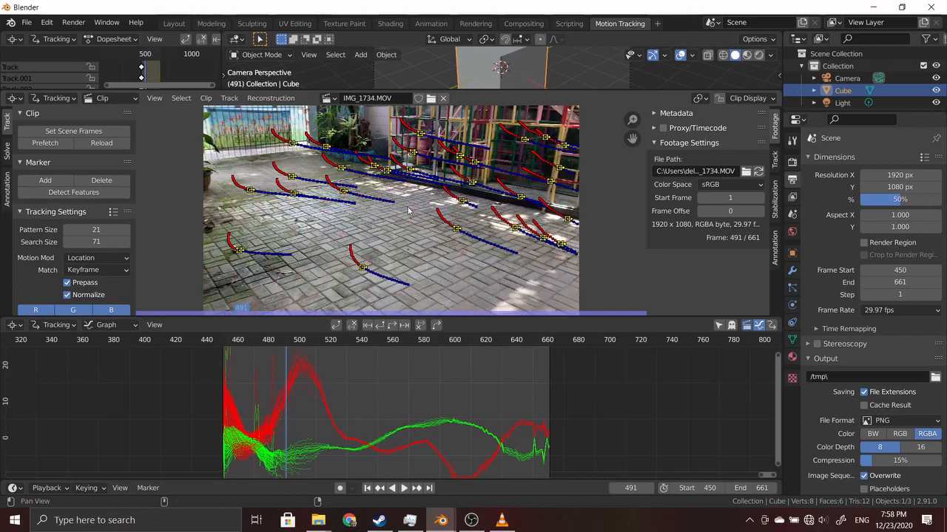
Detect new features at frame 484 and track them forward through frame 661
drag(281, 399, 289, 423)
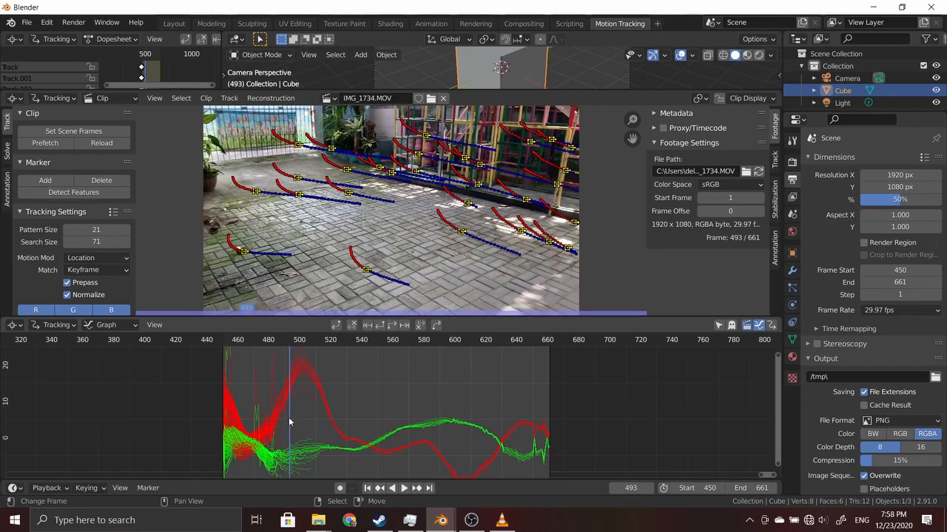
drag(289, 423, 274, 428)
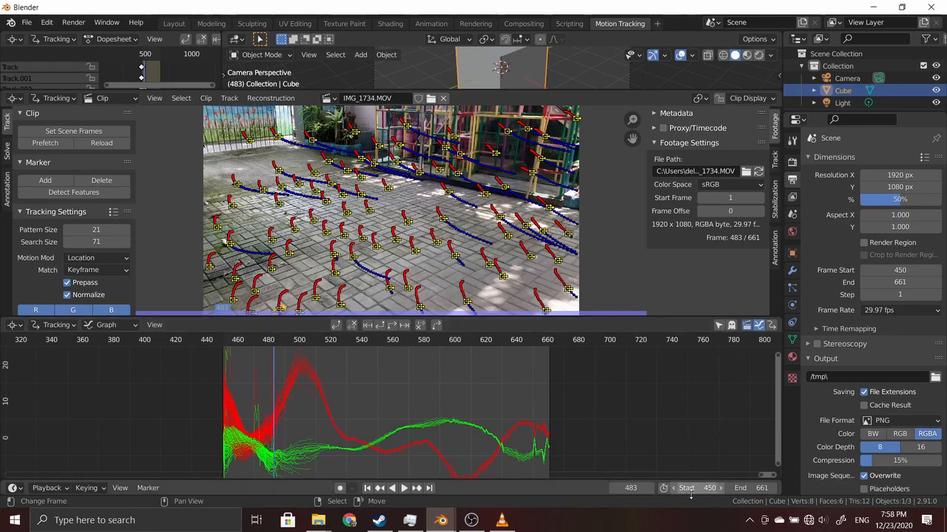
key(Right)
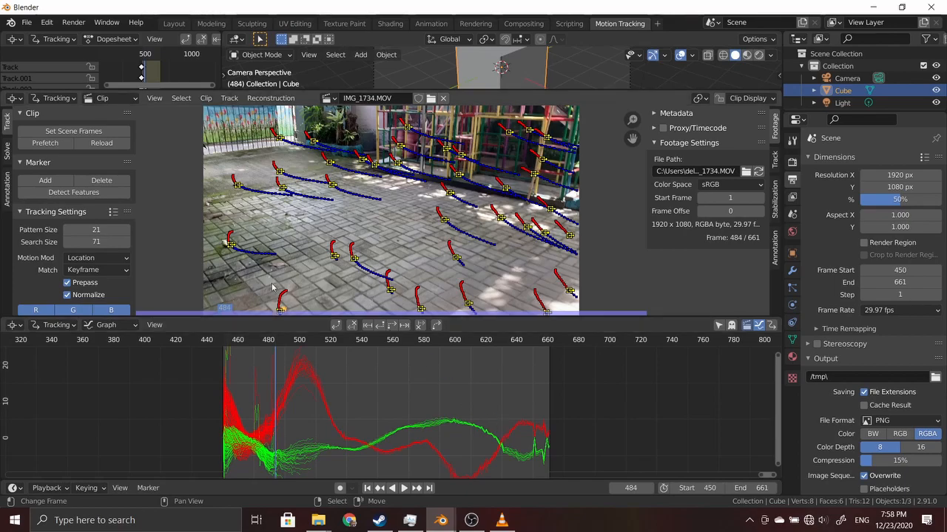
click(88, 192)
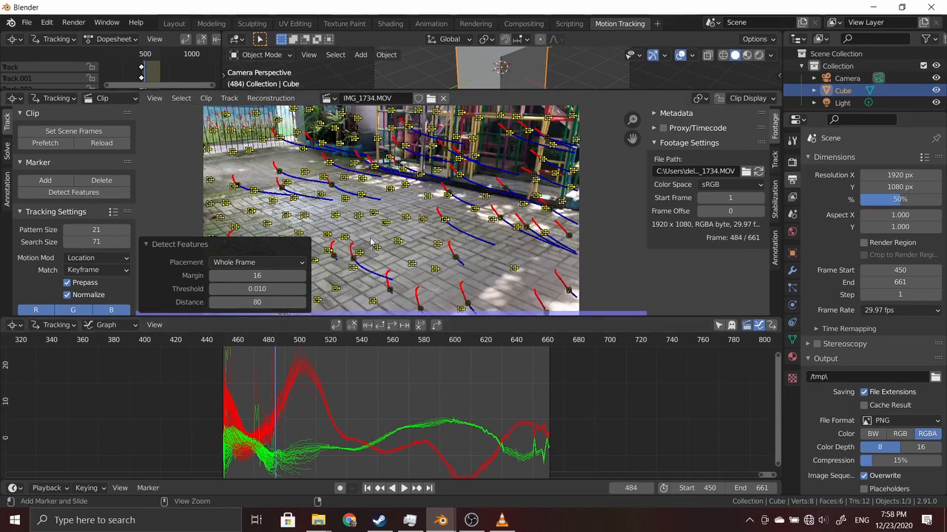
key(ctrl+t)
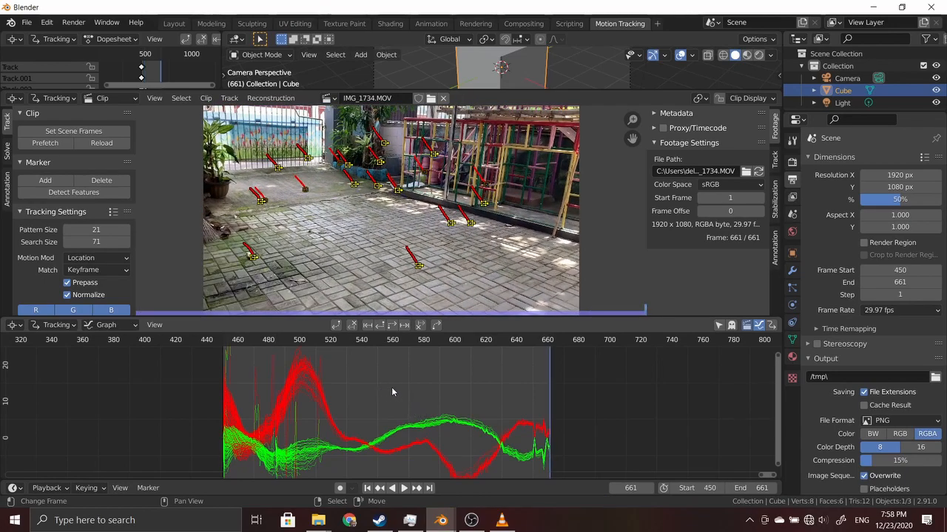
Detect additional features at frame 517 and track them forward through frame 661
mouse_move(368, 392)
mouse_down()
mouse_move(311, 398)
mouse_move(328, 405)
mouse_up()
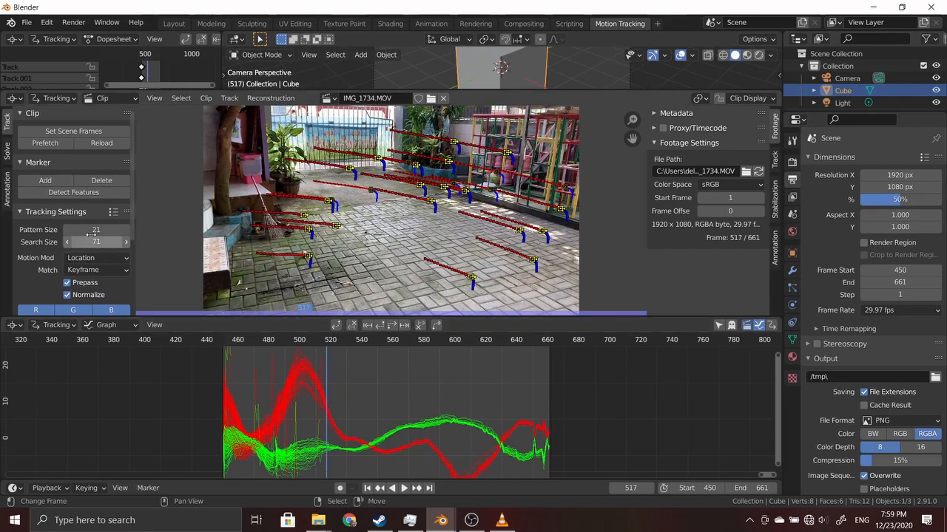
click(62, 196)
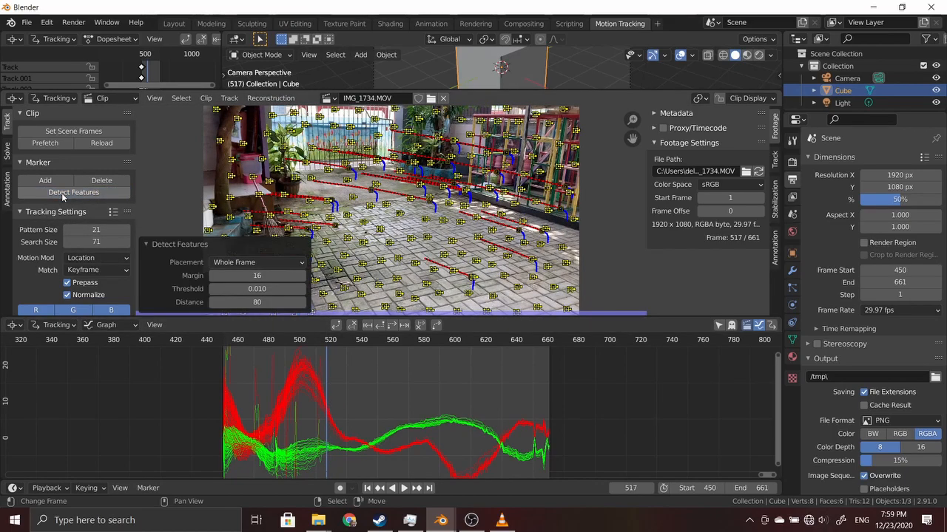
key(ctrl+t)
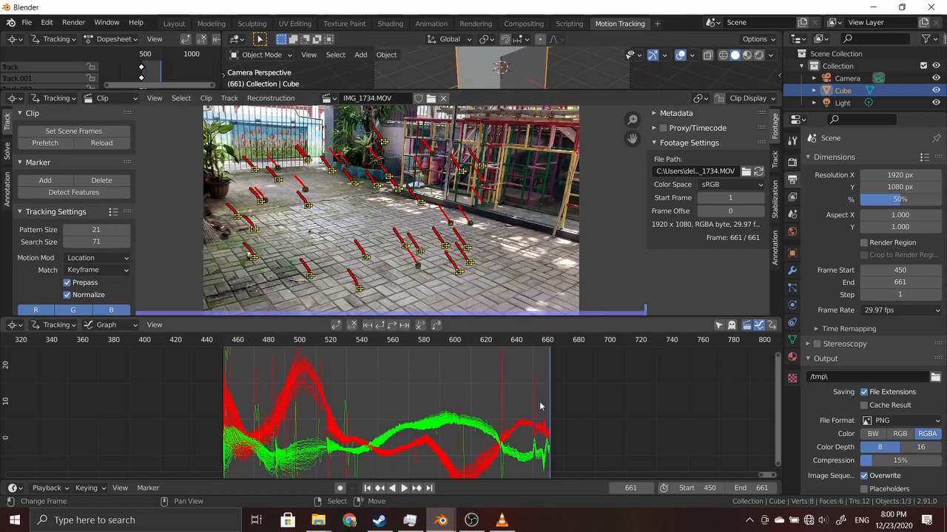
Detect new features at frame 624 and track them forward through frame 661
drag(547, 400, 493, 397)
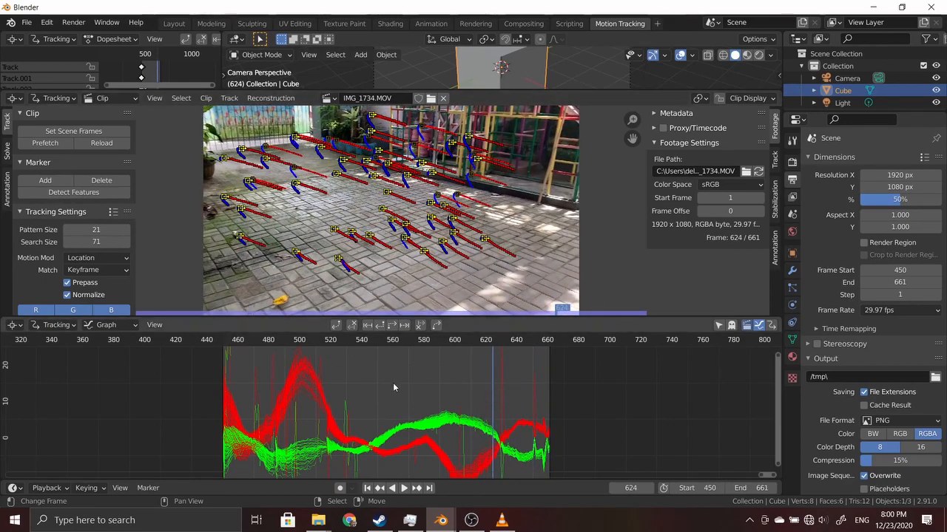
click(69, 196)
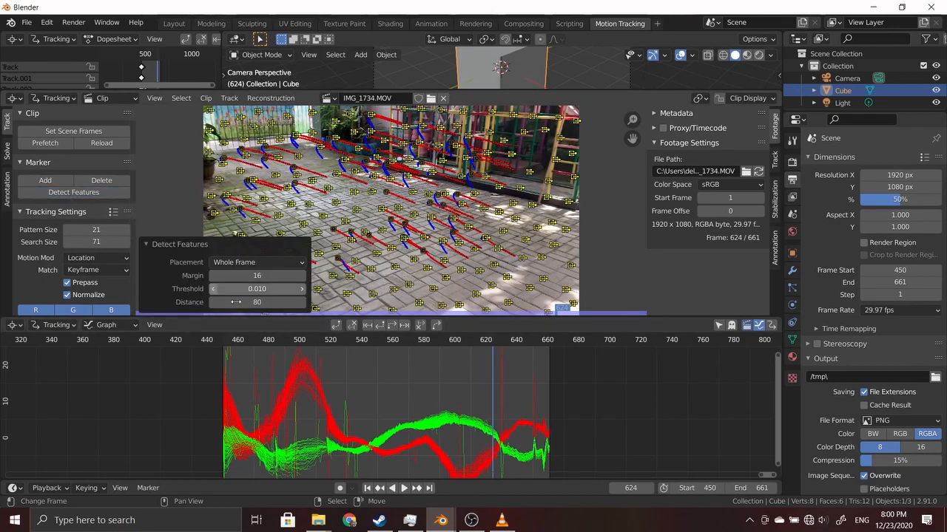
key(ctrl+t)
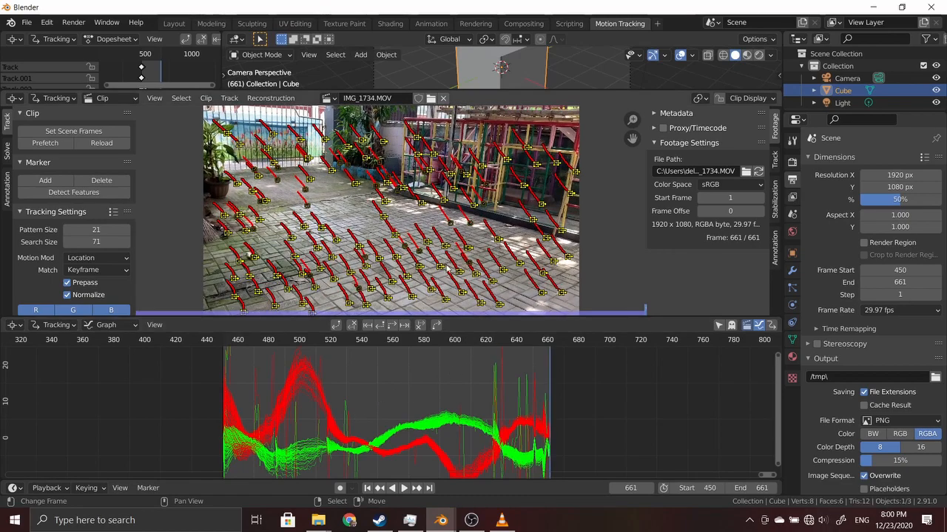
Examine the red and green track curves across frames 450 to 661 for abnormal spikes
scroll(410, 265, down, 2)
scroll(429, 272, up, 2)
scroll(463, 402, up, 2)
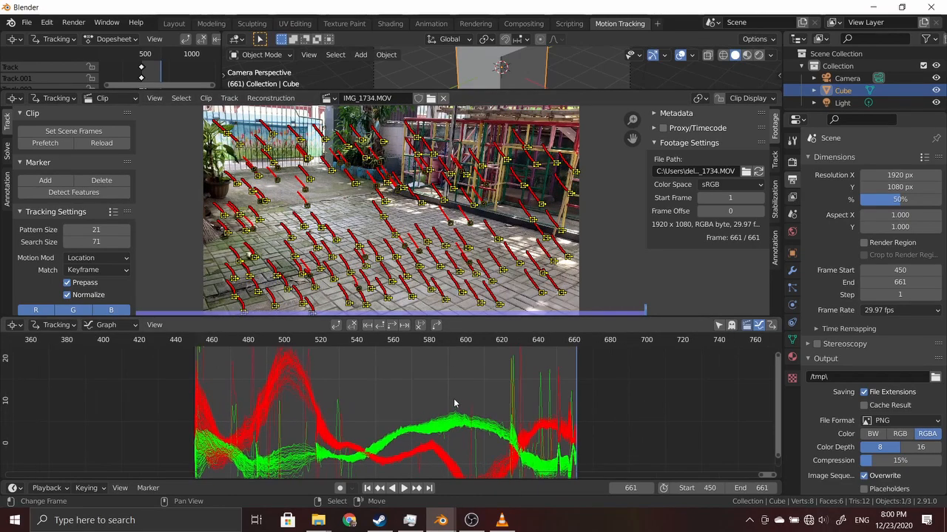
scroll(450, 398, down, 5)
middle_drag(423, 388, 400, 356)
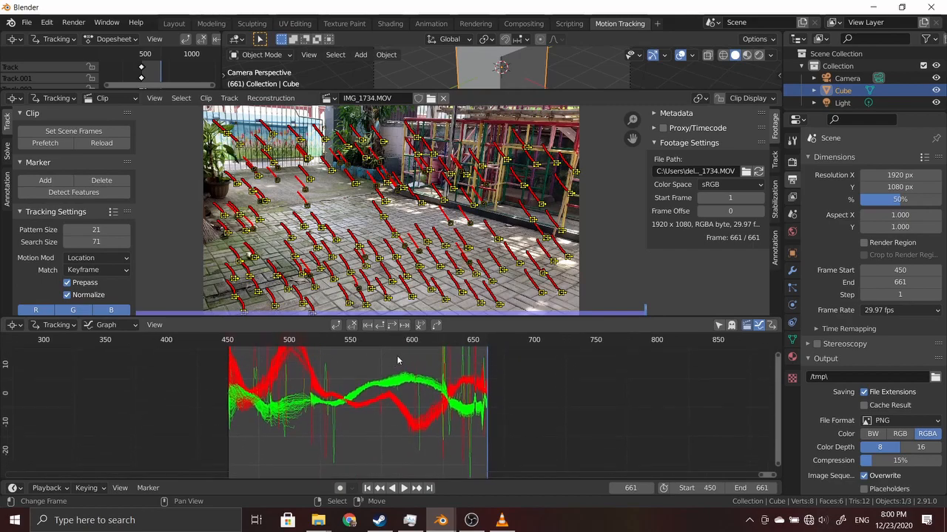
scroll(393, 412, up, 6)
middle_drag(386, 423, 486, 389)
scroll(437, 412, up, 5)
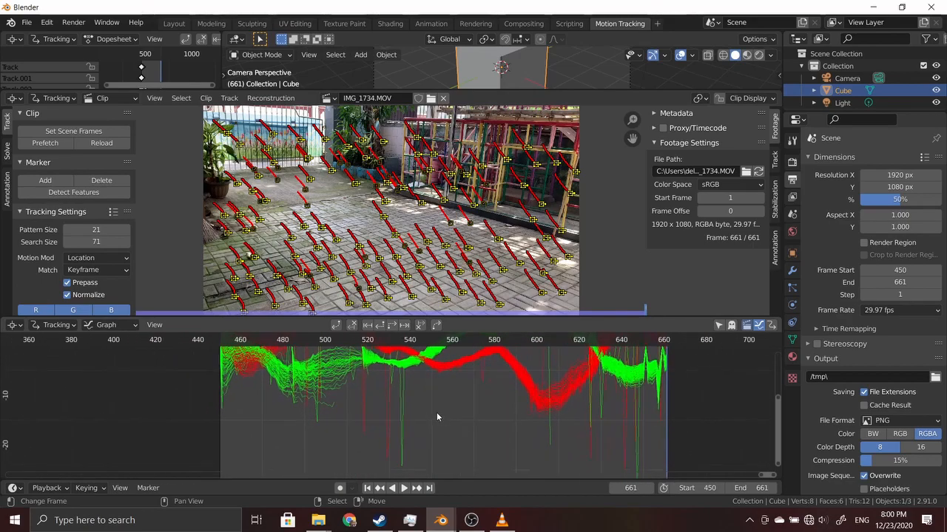
middle_drag(416, 397, 412, 444)
scroll(401, 437, down, 4)
mouse_move(349, 413)
middle_down()
mouse_move(352, 432)
mouse_move(343, 412)
middle_up()
middle_drag(403, 442, 392, 410)
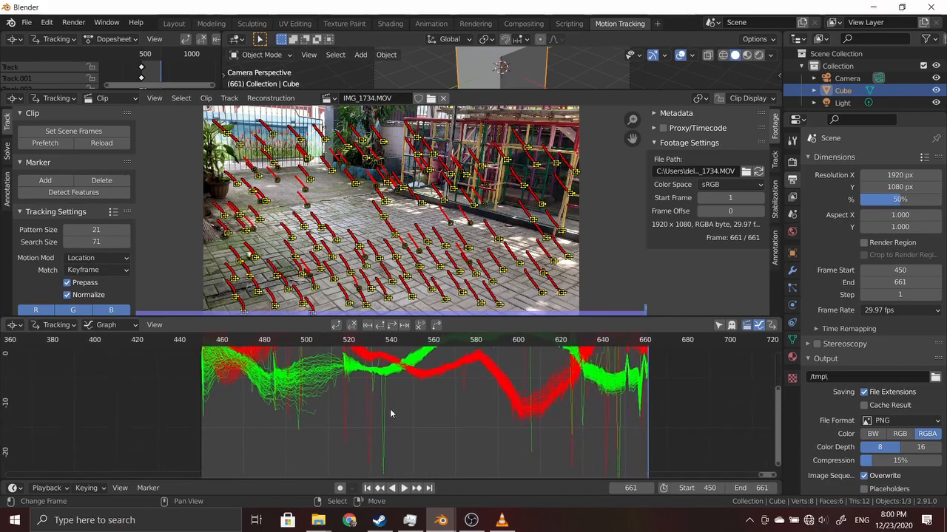
Move to frame 510 and inspect the upward and downward spikes in the track curves
drag(384, 411, 340, 423)
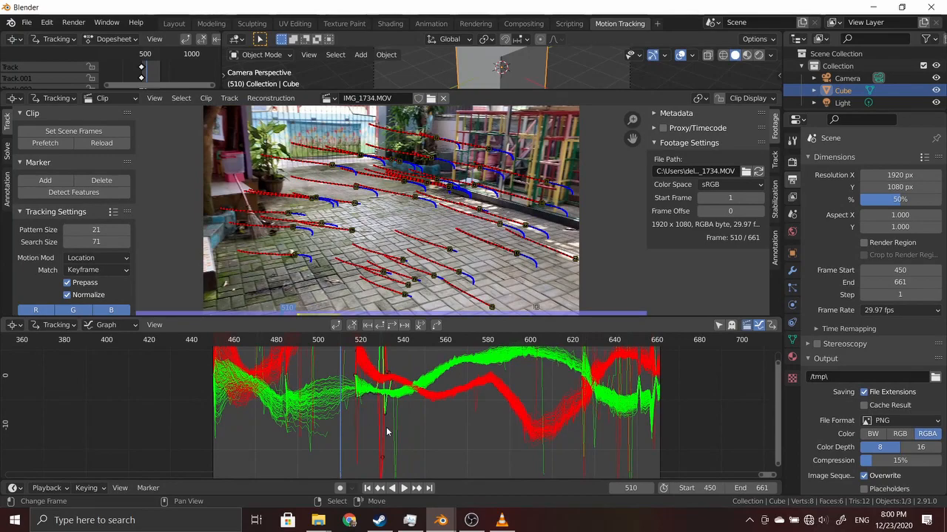
scroll(442, 428, down, 5)
scroll(391, 407, up, 7)
middle_drag(383, 404, 347, 381)
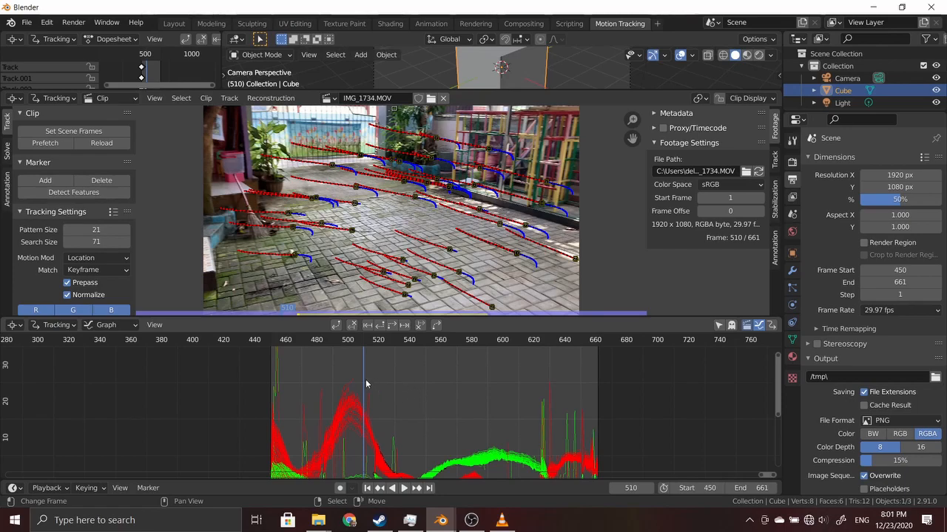
middle_drag(508, 440, 494, 388)
middle_drag(418, 423, 430, 384)
middle_drag(500, 390, 500, 427)
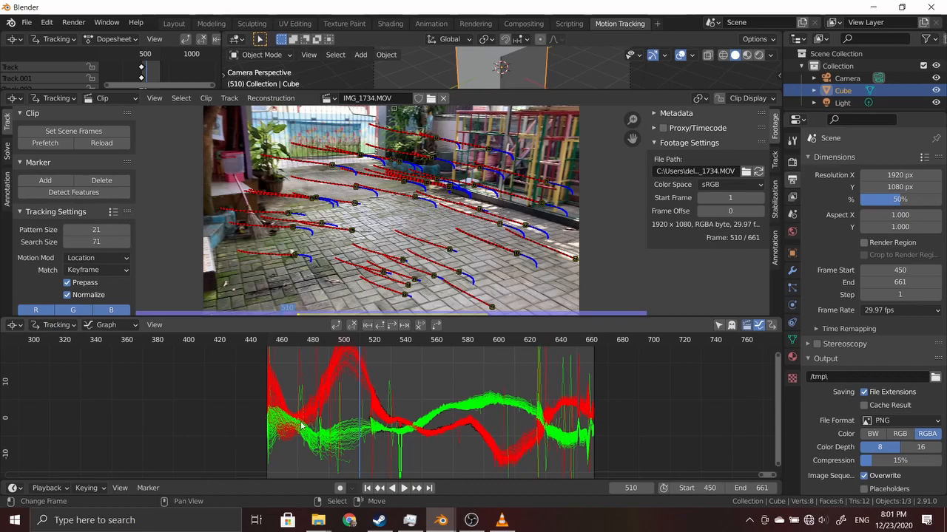
middle_drag(362, 394, 381, 457)
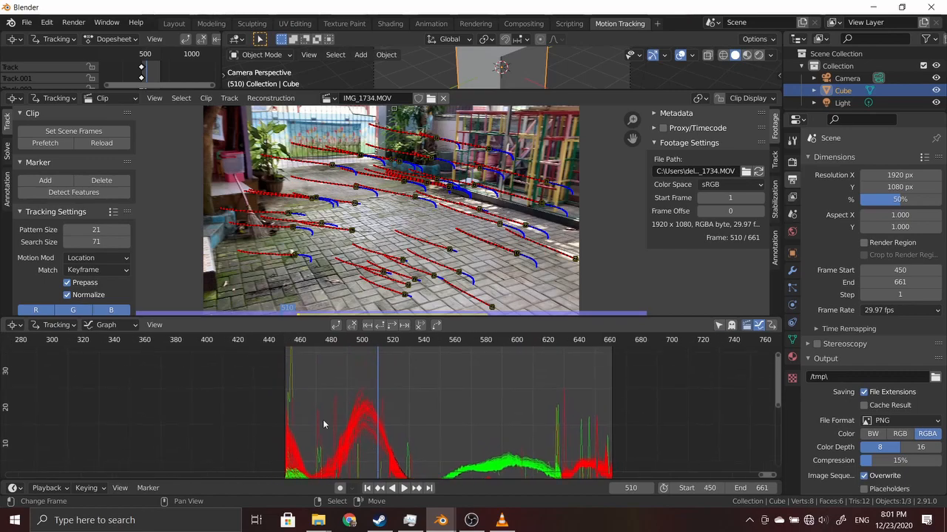
middle_drag(303, 409, 388, 338)
scroll(439, 419, up, 2)
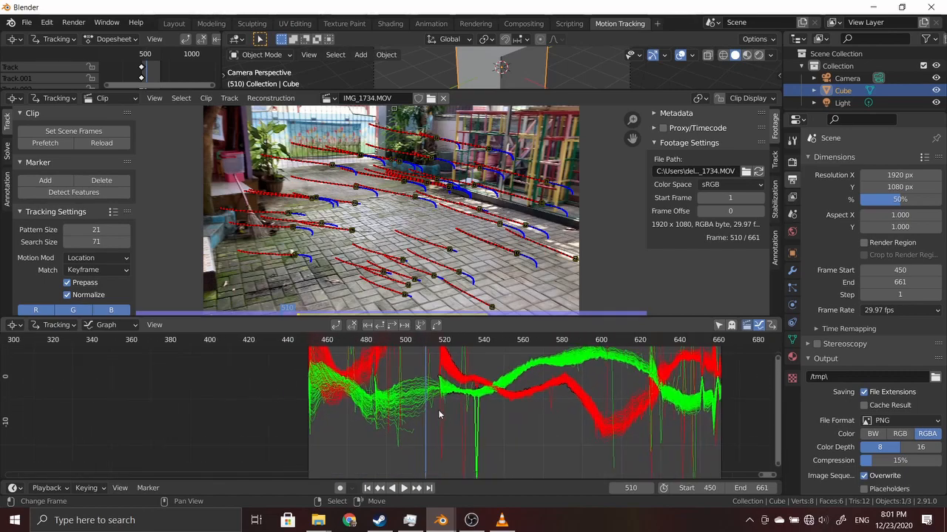
Delete the track whose green curve spikes upward near frame 455
middle_drag(381, 385, 401, 474)
scroll(376, 403, up, 2)
right_click(358, 391)
scroll(390, 400, down, 2)
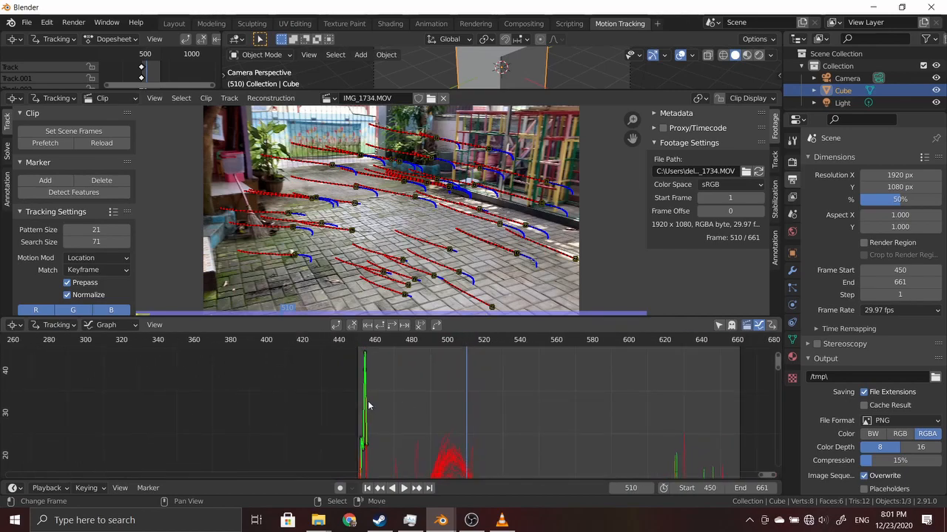
mouse_move(395, 420)
middle_down()
mouse_move(384, 376)
mouse_move(390, 424)
middle_up()
scroll(389, 395, up, 3)
scroll(389, 414, up, 1)
scroll(385, 402, down, 2)
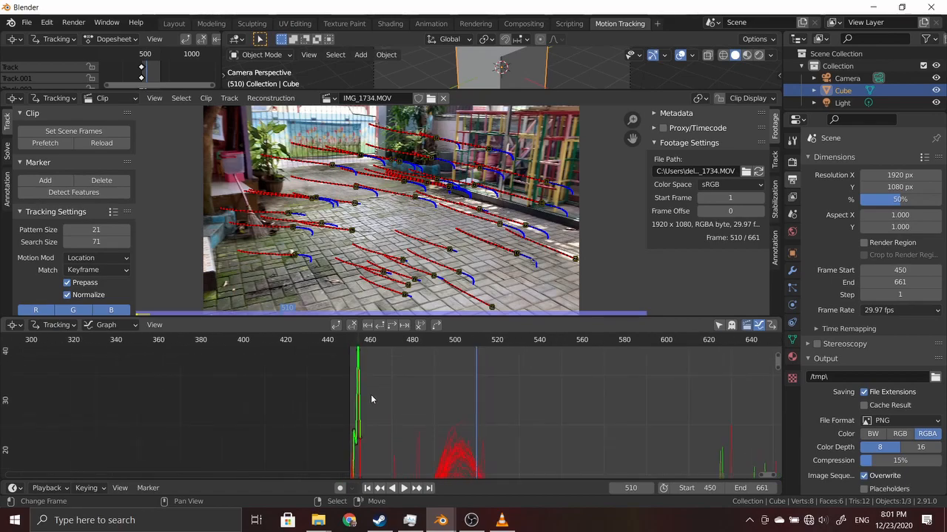
key(x)
click(392, 396)
Delete the tracks whose curves dip away from the group between about frames 500 and 540
middle_drag(368, 428, 408, 348)
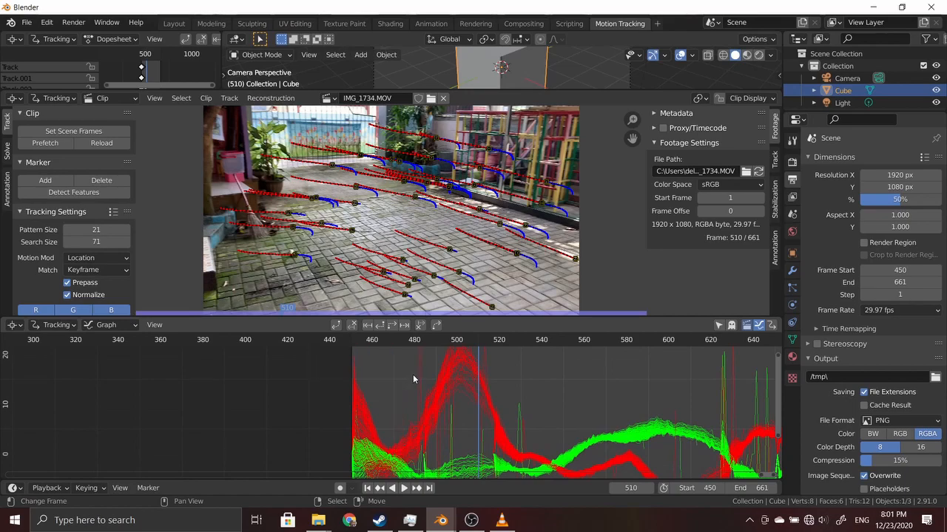
middle_drag(457, 416, 437, 379)
scroll(437, 379, up, 1)
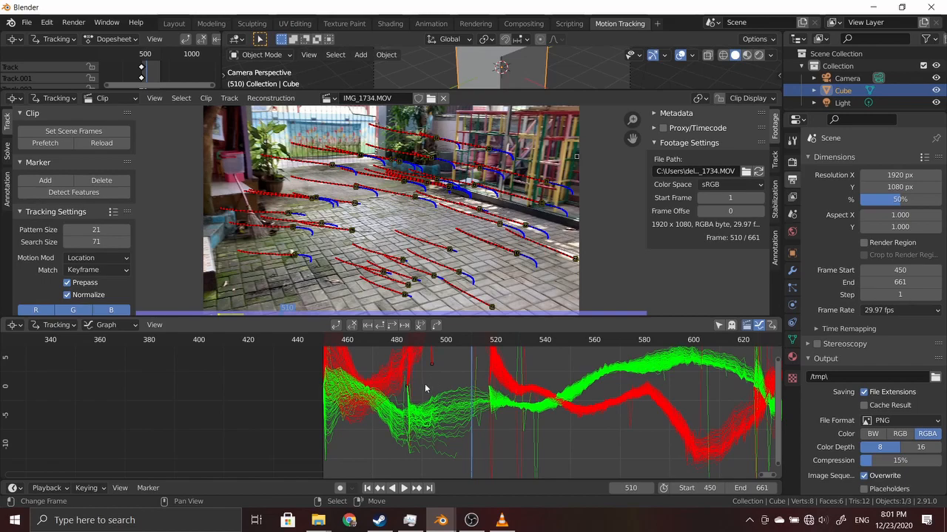
middle_drag(426, 382, 442, 348)
scroll(412, 393, up, 2)
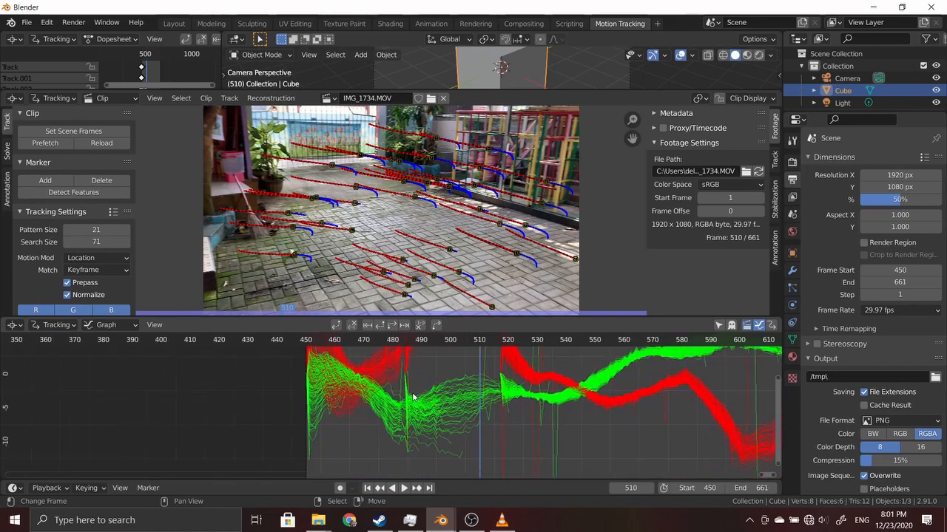
middle_drag(424, 406, 412, 361)
click(446, 412)
key(x)
click(456, 414)
click(525, 428)
key(x)
click(492, 428)
click(543, 427)
key(x)
click(542, 427)
Delete the tracks with stray downward spikes between about frames 570 and 650
middle_drag(596, 392, 524, 430)
click(577, 410)
key(x)
click(577, 410)
middle_drag(580, 412, 471, 435)
click(559, 402)
key(x)
click(560, 401)
middle_drag(565, 386, 365, 380)
click(495, 441)
key(x)
click(506, 442)
Delete the stray track curves dropping below the group between about frames 605 and 630
middle_drag(473, 418, 468, 358)
right_click(447, 413)
key(x)
click(449, 416)
right_click(390, 441)
key(x)
click(392, 442)
click(457, 424)
key(x)
click(458, 417)
Delete the tracks whose curves plunge downward near frames 640 and 647
click(507, 438)
middle_drag(439, 438, 375, 392)
key(x)
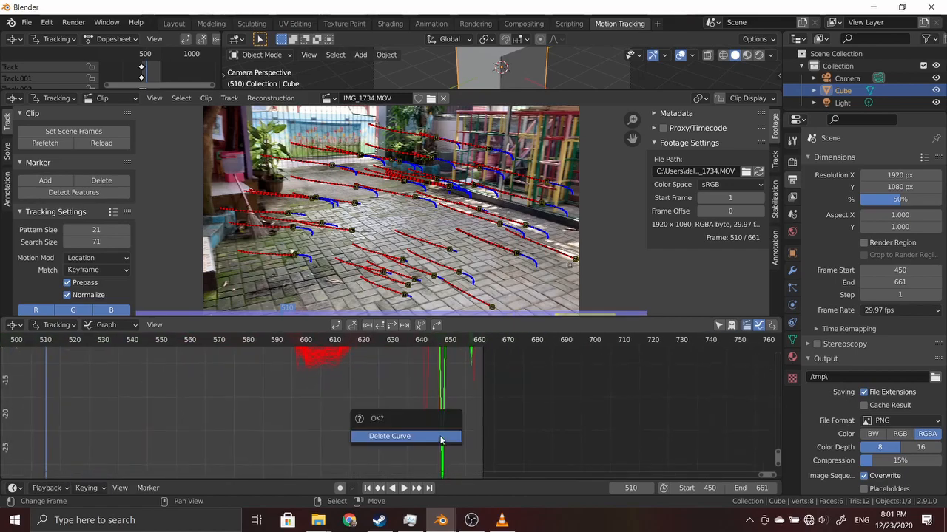
click(442, 439)
right_click(423, 430)
key(x)
click(424, 429)
Delete the remaining low outlier curves near frames 656 and 642
middle_drag(453, 405, 448, 465)
right_click(468, 434)
key(x)
click(469, 435)
right_click(469, 435)
key(x)
click(472, 438)
scroll(429, 433, up, 1)
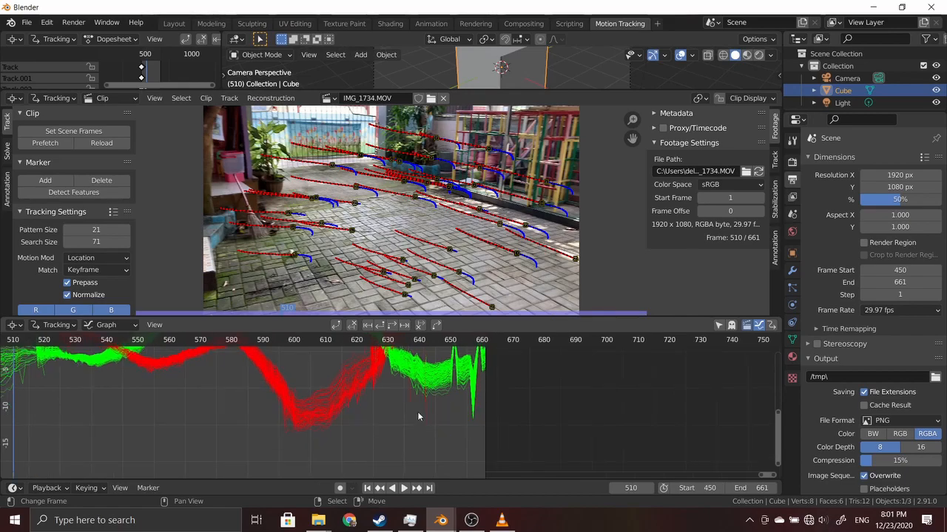
right_click(427, 419)
key(x)
click(427, 422)
Delete the tracks whose curves spike upward near frame 651
middle_drag(431, 372, 424, 457)
middle_drag(427, 412, 416, 465)
right_click(438, 389)
key(x)
click(436, 389)
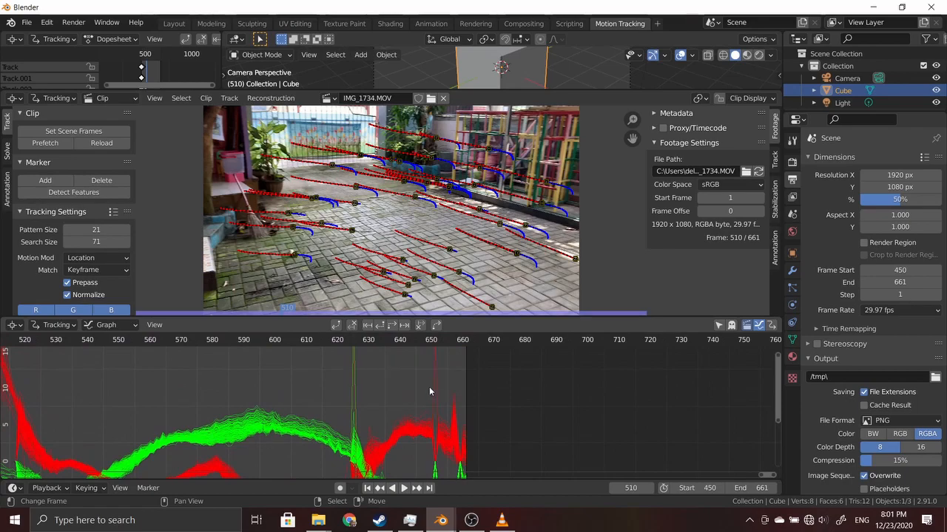
middle_drag(421, 388, 423, 410)
right_click(438, 405)
key(x)
click(437, 404)
Delete the tracks whose curves spike upward near frames 625 and 495
right_click(361, 396)
key(x)
click(361, 397)
middle_drag(367, 420, 584, 374)
middle_drag(204, 414, 363, 384)
right_click(324, 379)
key(x)
click(323, 380)
Delete the stray track curves spiking around frame 484
middle_drag(262, 425, 313, 390)
scroll(312, 392, up, 3)
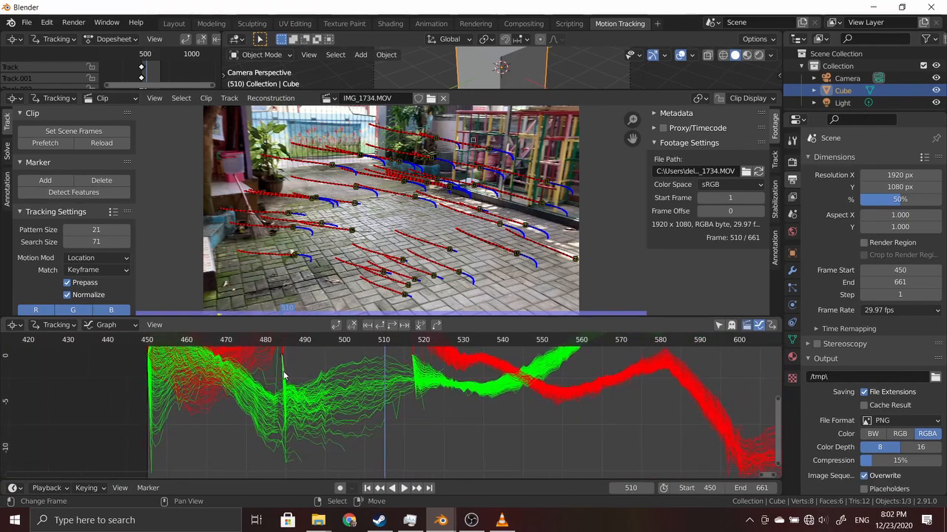
scroll(304, 374, up, 5)
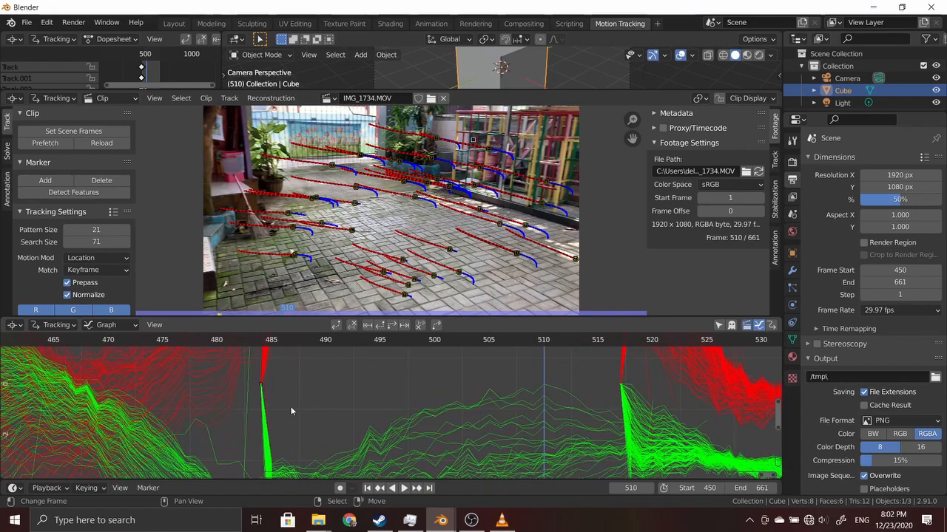
middle_drag(293, 411, 320, 407)
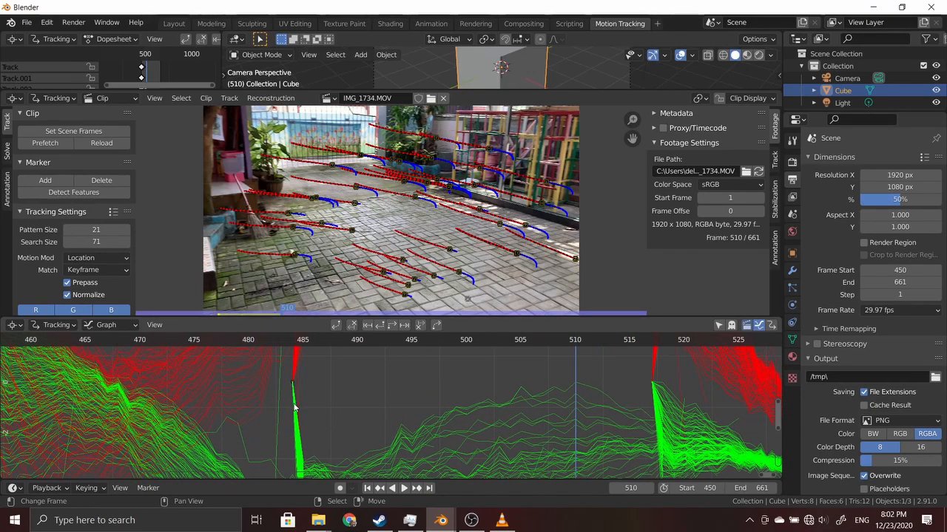
click(294, 403)
key(x)
click(293, 398)
scroll(294, 389, down, 7)
middle_drag(357, 416, 384, 460)
right_click(369, 383)
key(x)
click(370, 382)
Delete the lowest outlying green curves between about frames 485 and 510
middle_drag(411, 355, 360, 347)
middle_drag(448, 463, 443, 356)
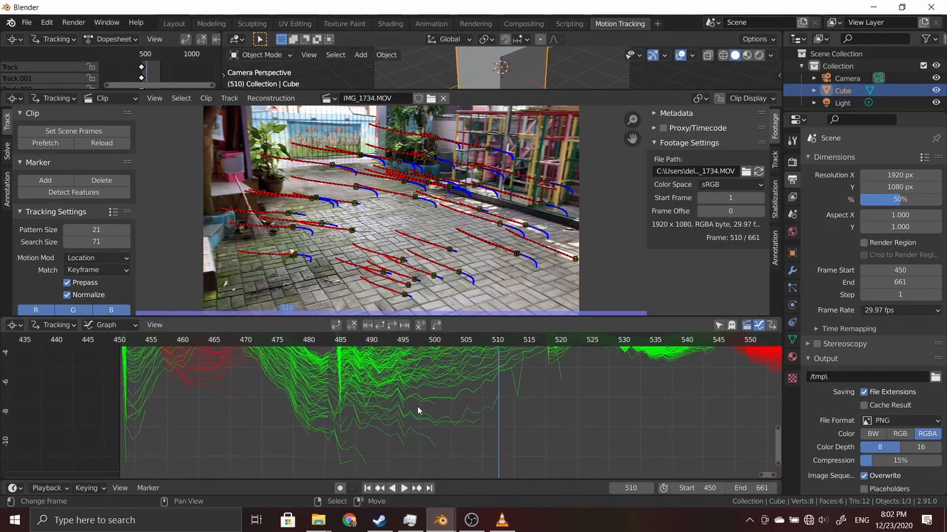
right_click(354, 466)
key(x)
click(418, 444)
right_click(352, 450)
key(x)
click(347, 445)
middle_drag(434, 445, 410, 453)
right_click(448, 432)
key(x)
click(451, 432)
Delete the outlier track curves near frames 519 and 605
scroll(453, 430, down, 4)
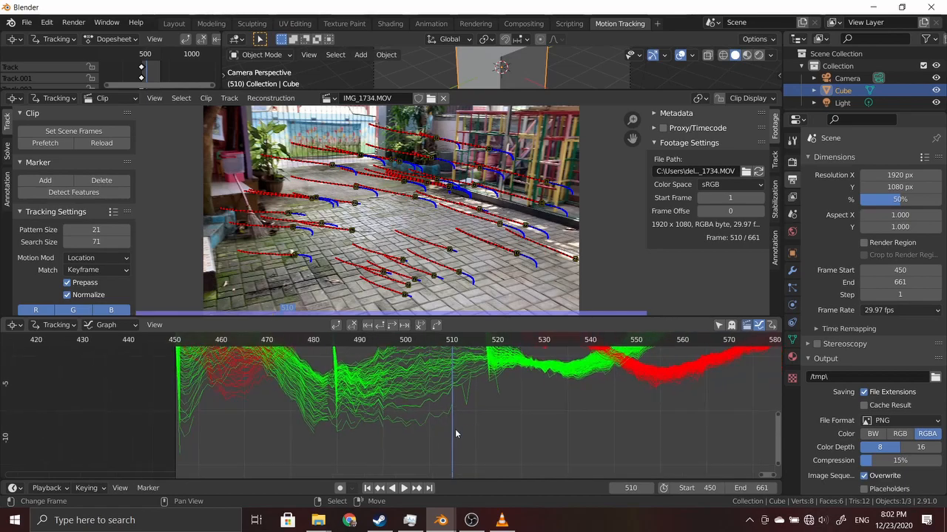
right_click(493, 388)
key(x)
middle_drag(532, 396, 472, 460)
middle_drag(584, 446, 564, 367)
right_click(435, 423)
key(x)
click(428, 434)
Delete the outlying red curve near frame 597 and the low green curve near frame 650
right_click(394, 425)
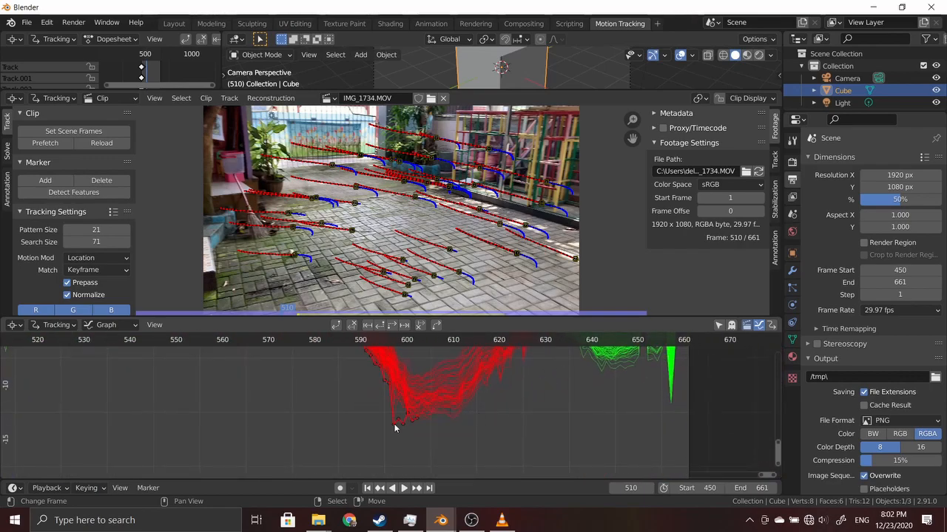
middle_drag(636, 359, 456, 407)
right_click(454, 417)
key(x)
click(453, 417)
Scrub through the clip to frame 546 to examine the remaining tracks on the footage
scroll(455, 395, down, 2)
scroll(461, 298, down, 4)
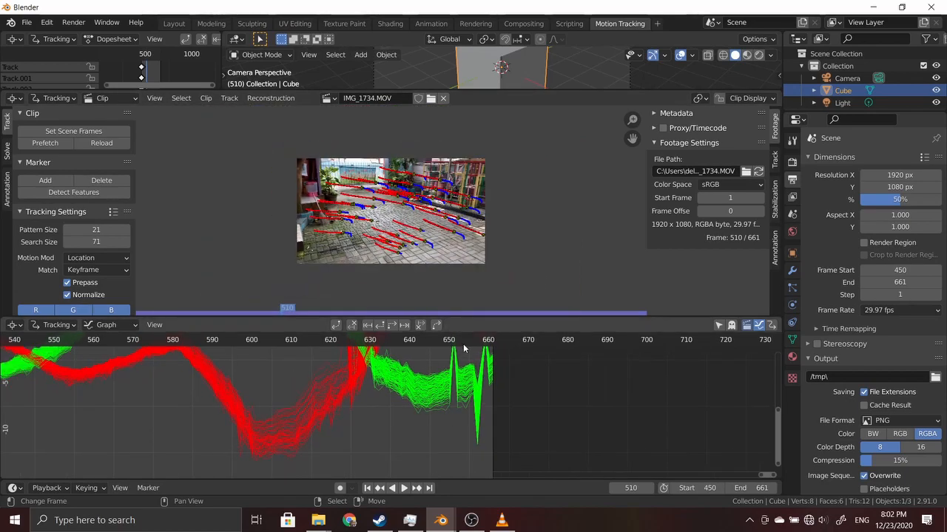
scroll(392, 398, down, 4)
middle_drag(352, 403, 460, 421)
drag(289, 414, 112, 412)
scroll(115, 412, down, 4)
middle_drag(118, 413, 332, 409)
drag(332, 409, 404, 388)
scroll(414, 255, up, 4)
scroll(414, 256, down, 2)
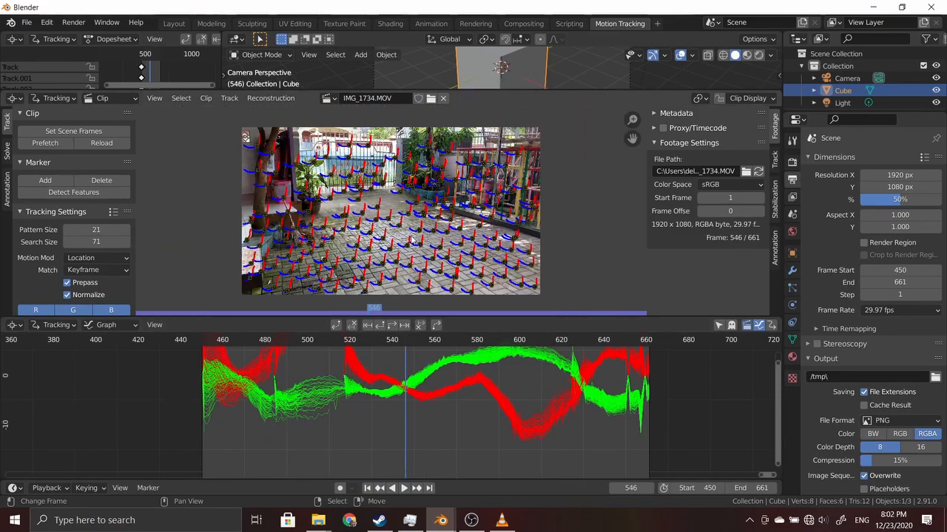
Scrub back to frame 451 to check the markers and view the extra tracking settings
drag(428, 397, 205, 398)
scroll(173, 260, down, 2)
scroll(172, 261, up, 3)
scroll(312, 266, down, 1)
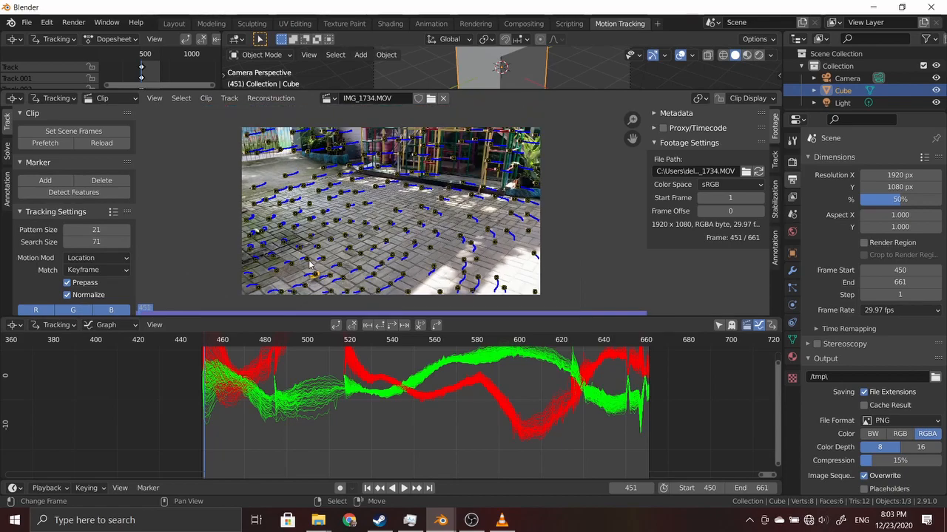
scroll(99, 271, down, 4)
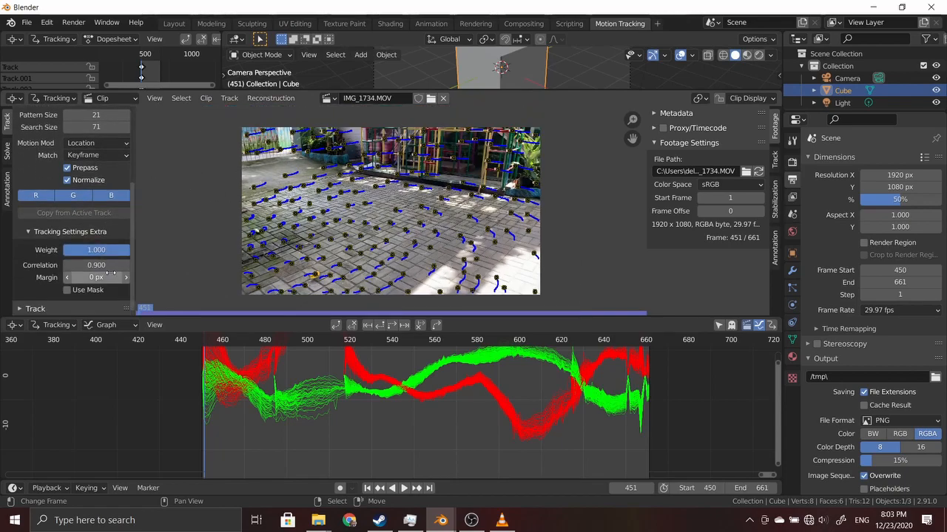
Enable automatic keyframe selection for the camera solve and set Refine to Focal length, K1, K2
click(46, 309)
scroll(46, 310, down, 2)
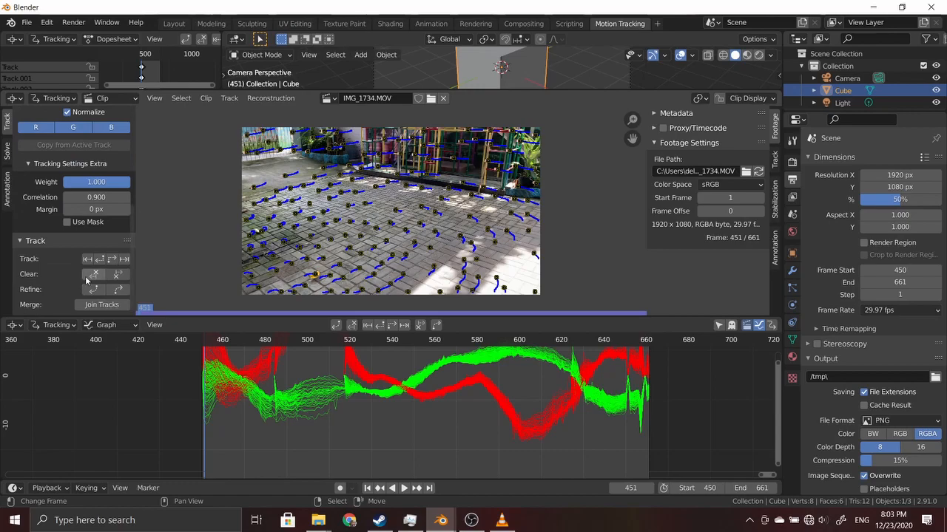
click(7, 155)
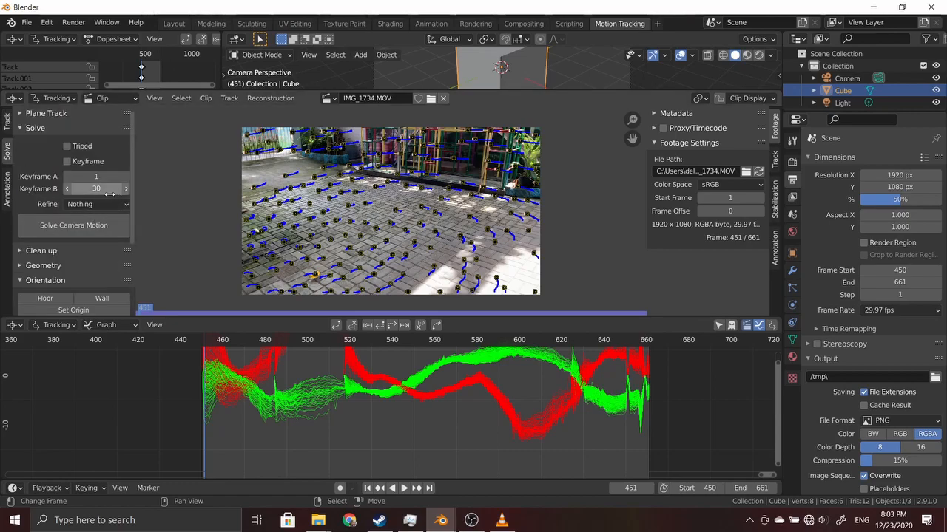
click(67, 162)
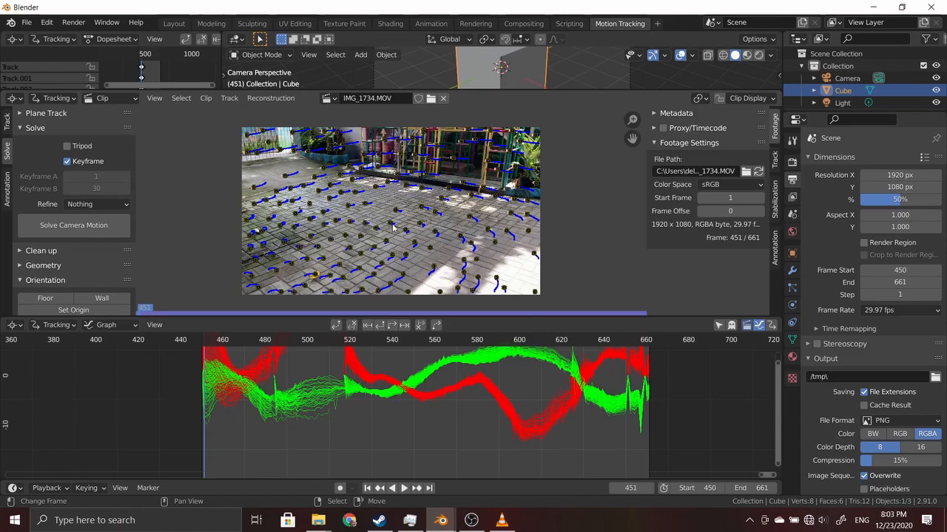
click(105, 208)
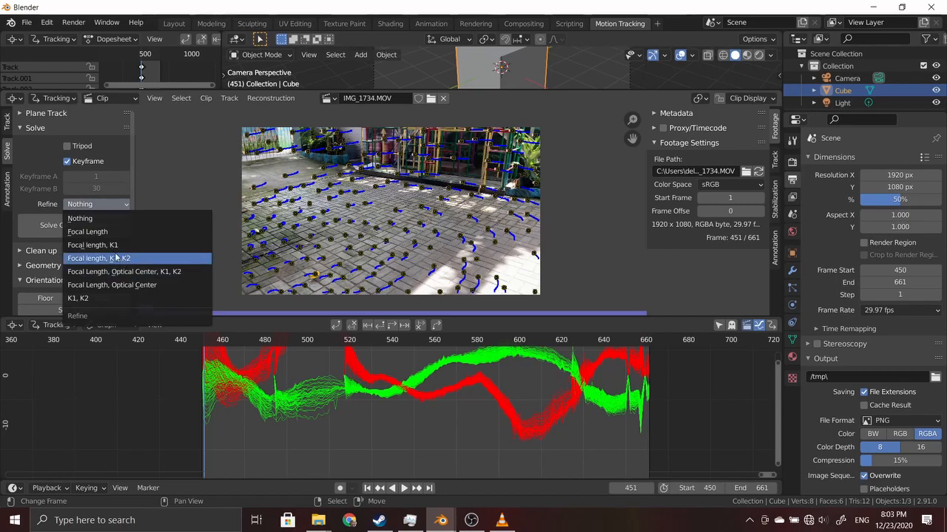
click(95, 203)
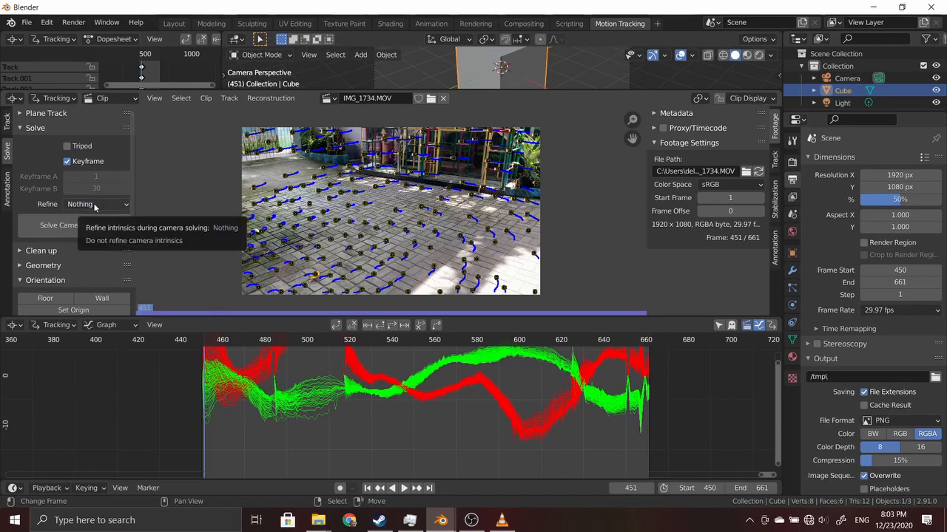
click(81, 205)
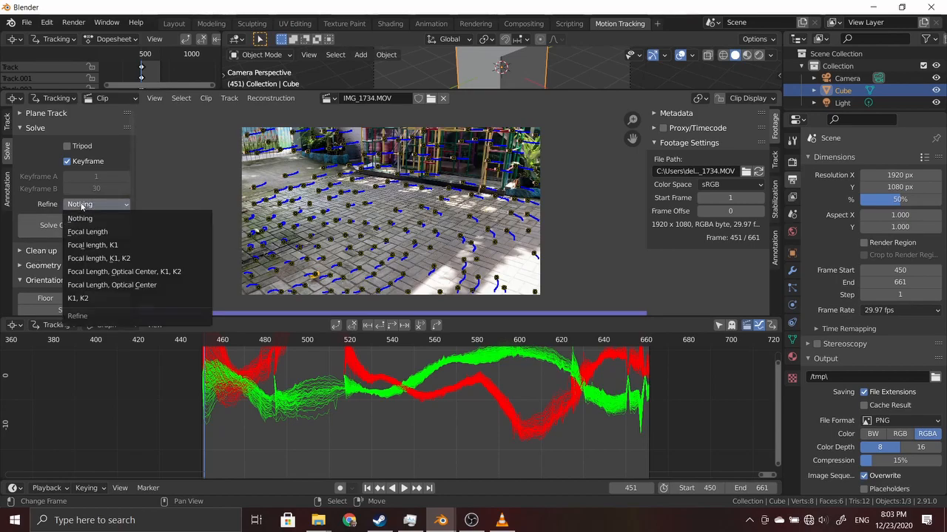
click(81, 207)
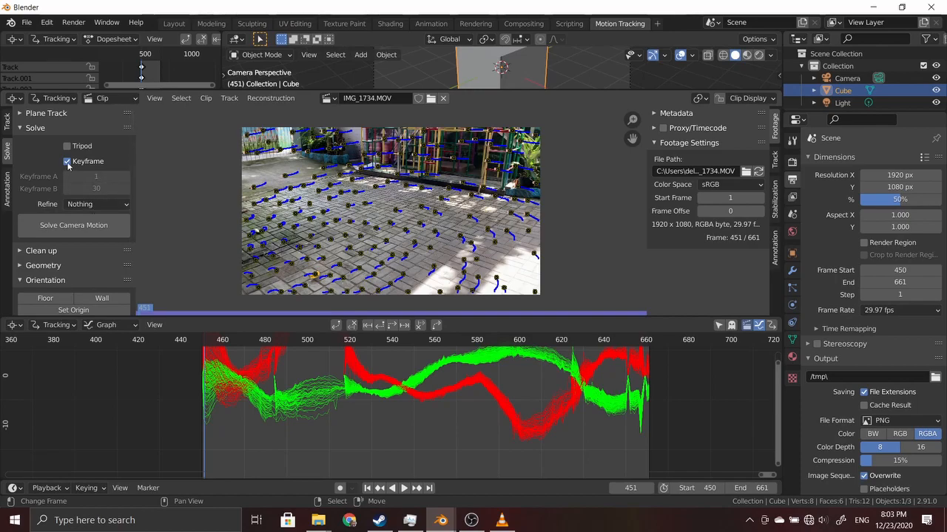
click(95, 207)
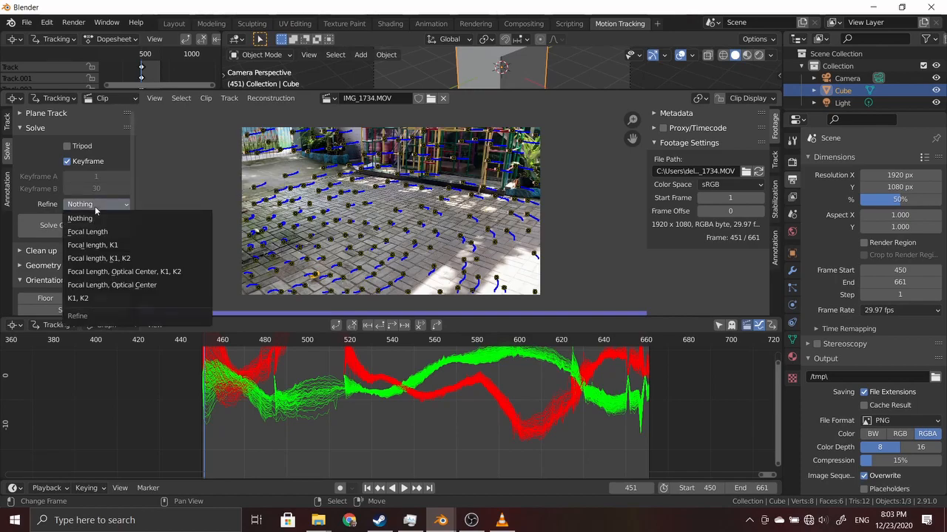
click(133, 260)
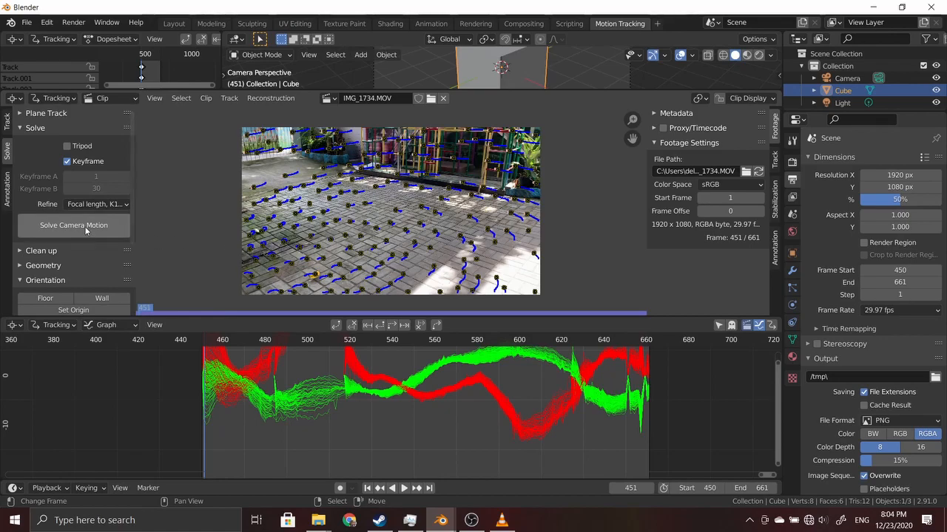
Save the project as materi in the Documents folder
key(ctrl+s)
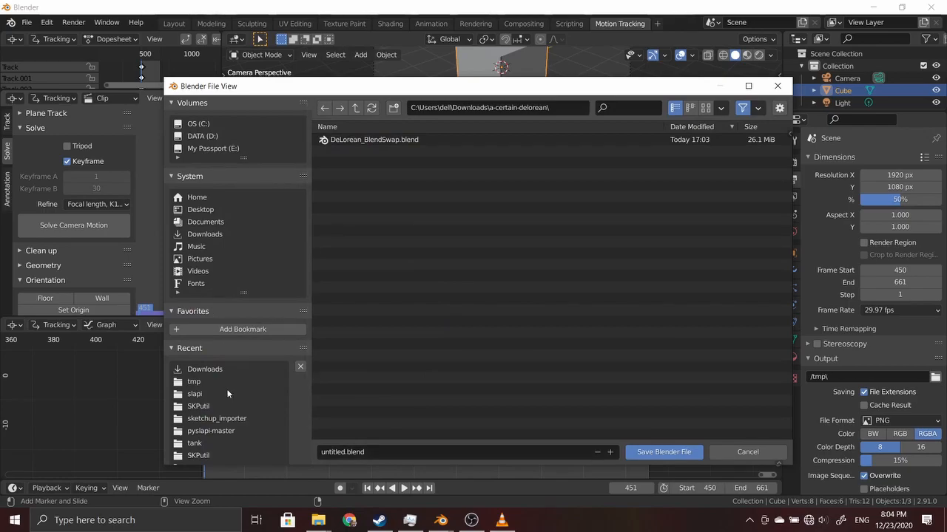
click(218, 222)
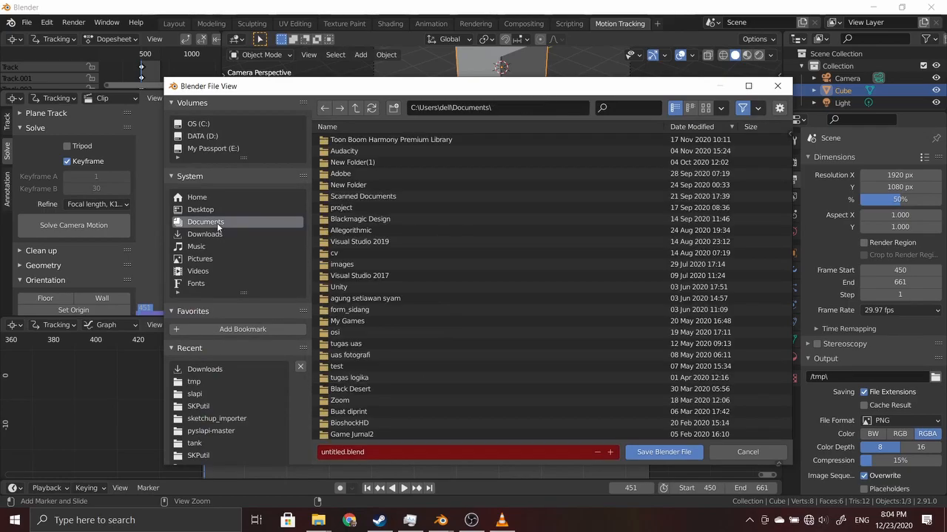
click(393, 452)
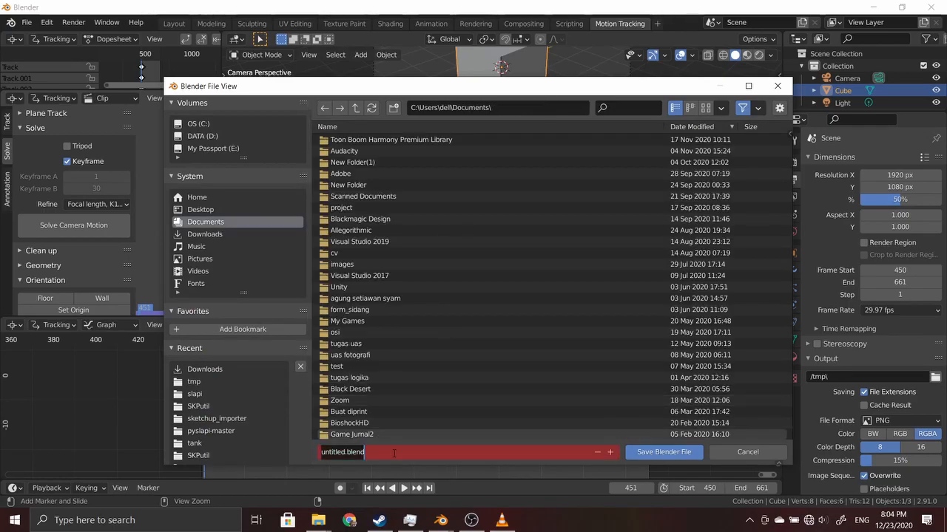
text(materi)
key(Return)
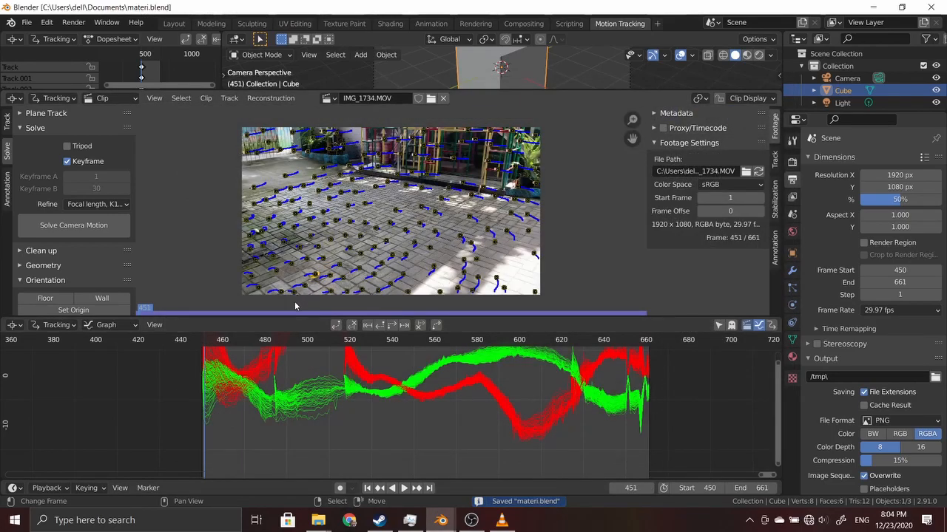
Switch to Task Manager to check the memory usage, and return to Blender
click(413, 521)
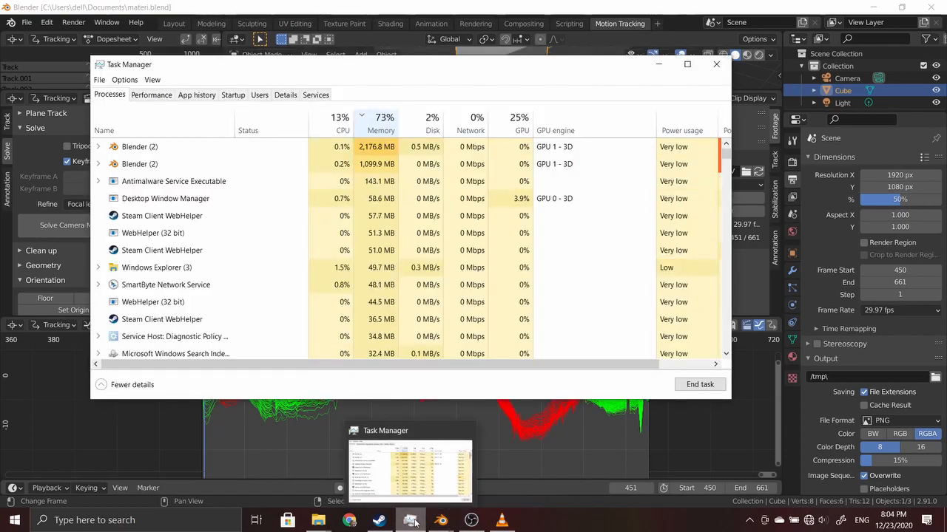
click(415, 522)
Delete the outlying red track curves at the peak near frame 500
scroll(329, 399, down, 5)
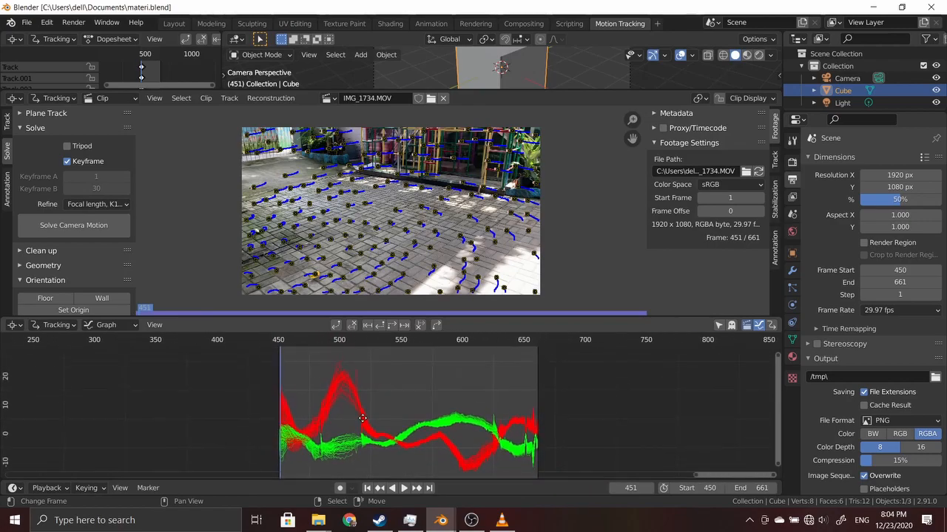
scroll(362, 414, up, 5)
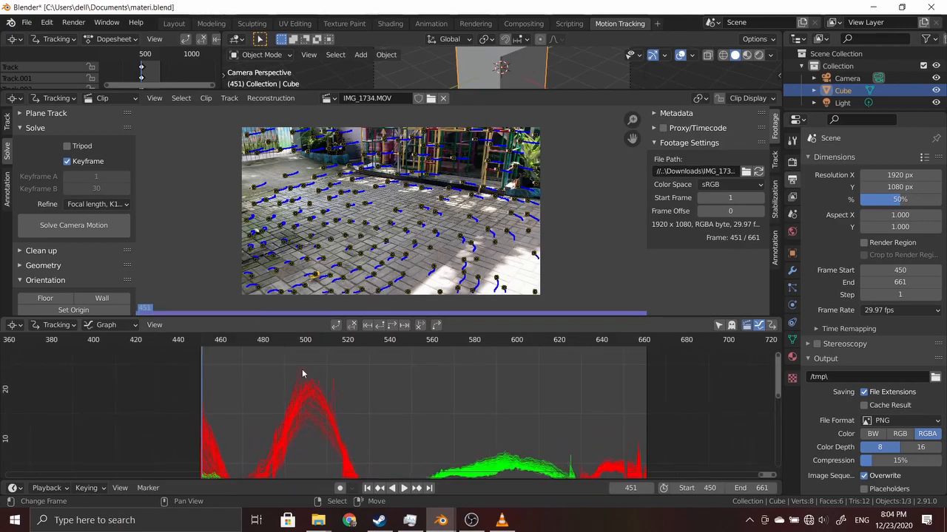
scroll(302, 372, up, 3)
key(x)
click(272, 367)
right_click(302, 365)
key(x)
click(321, 381)
right_click(274, 361)
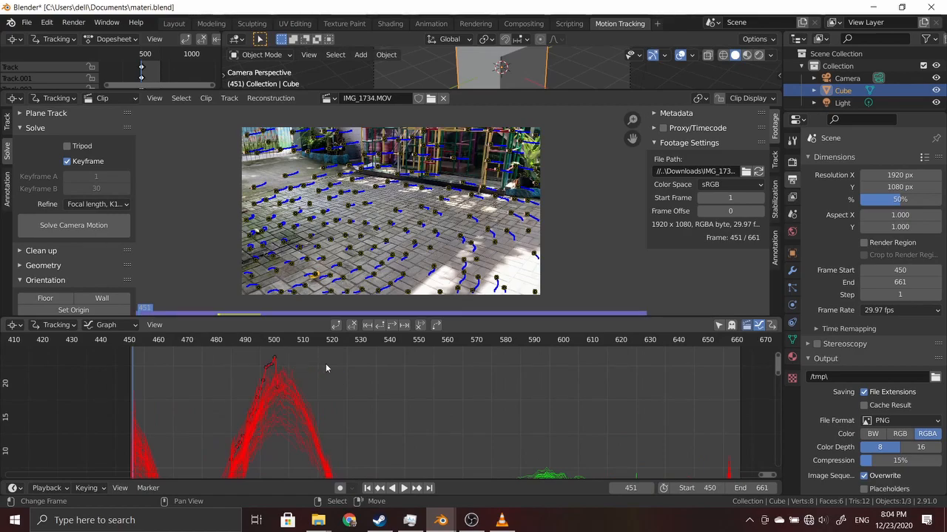
Check the remaining track curves, step back to frame 450 and solve the camera motion
scroll(342, 387, down, 3)
middle_drag(381, 374, 450, 418)
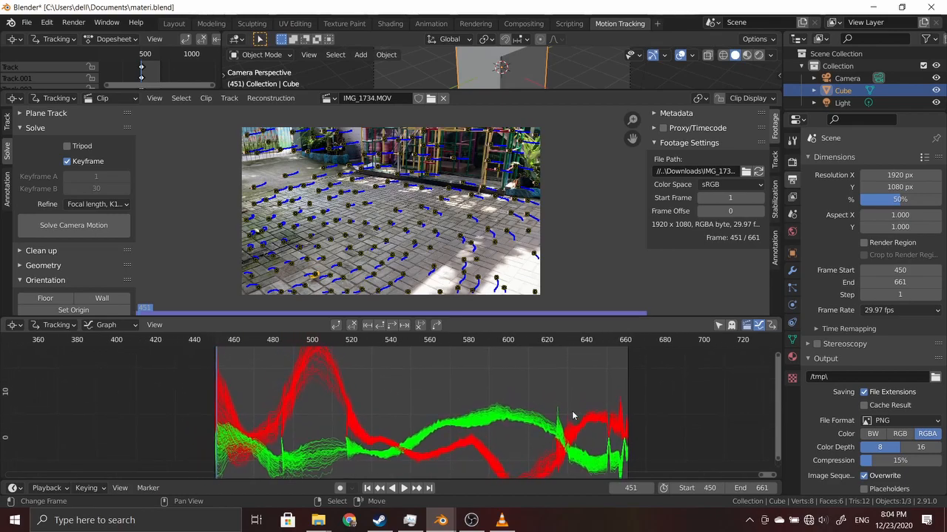
middle_drag(562, 412, 488, 365)
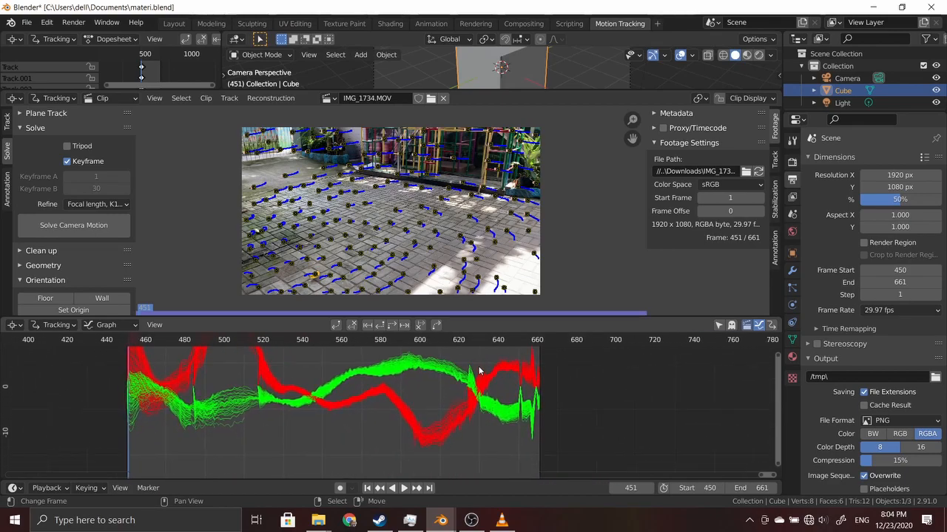
middle_drag(404, 357, 455, 394)
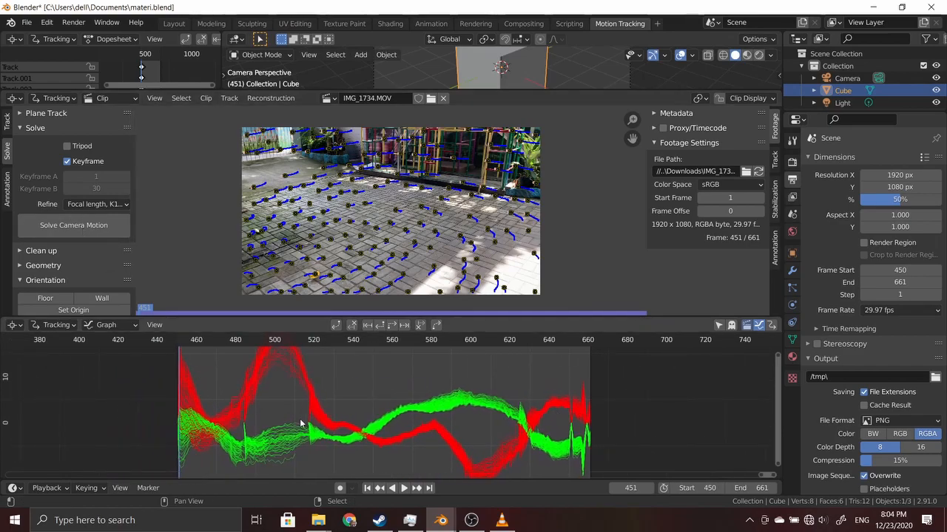
key(Left)
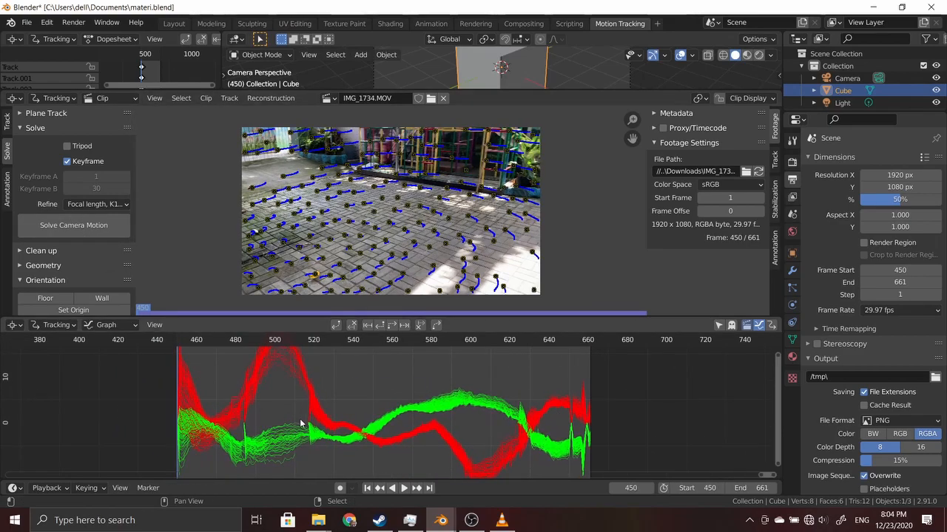
click(69, 227)
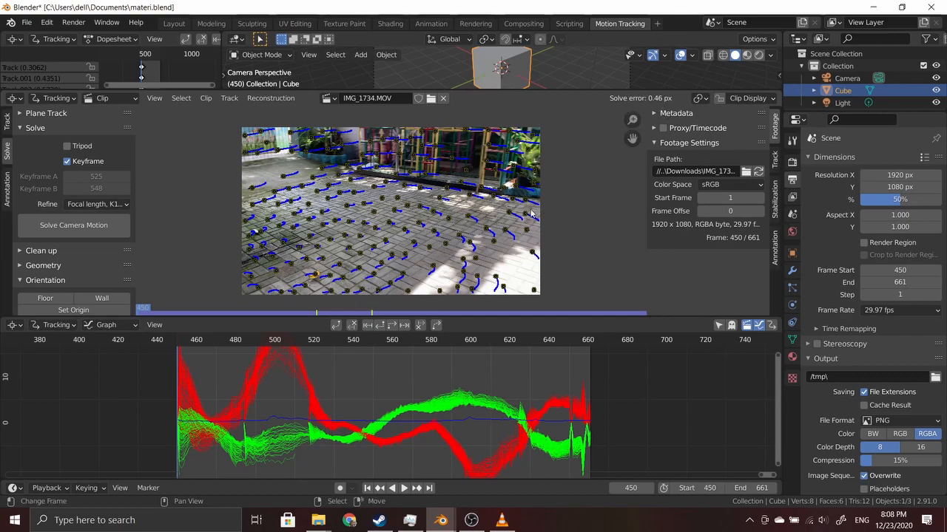
scroll(531, 213, up, 2)
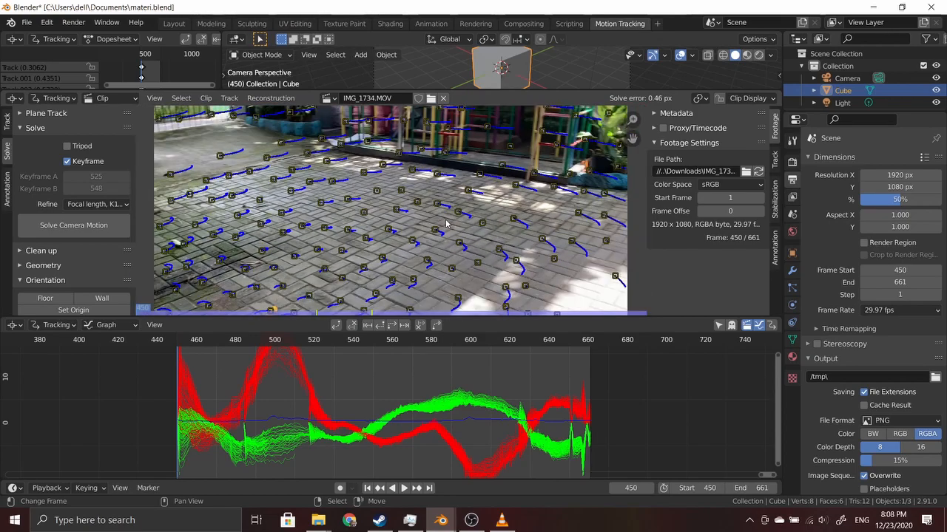
scroll(446, 224, down, 2)
scroll(446, 223, up, 1)
scroll(619, 136, down, 2)
scroll(614, 132, up, 1)
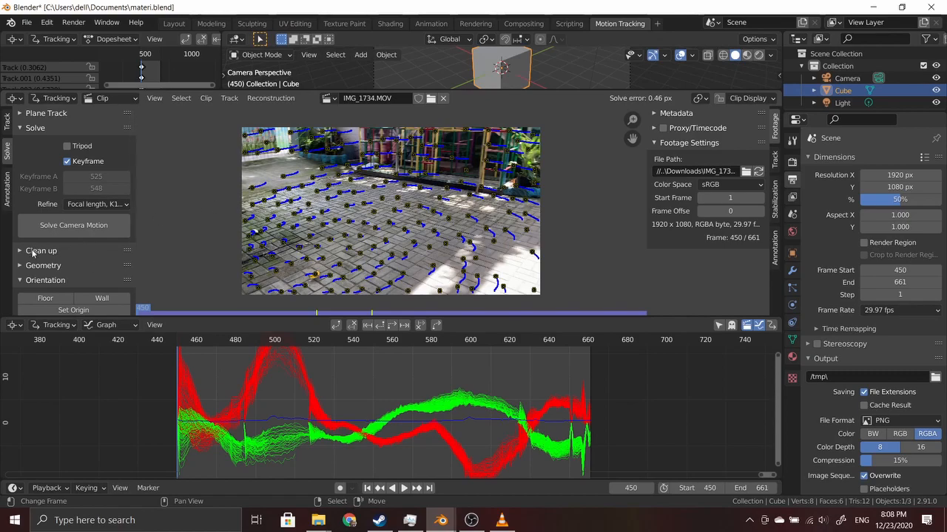
Turn off automatic keyframe selection for the solve and expand the Clean up settings
click(67, 161)
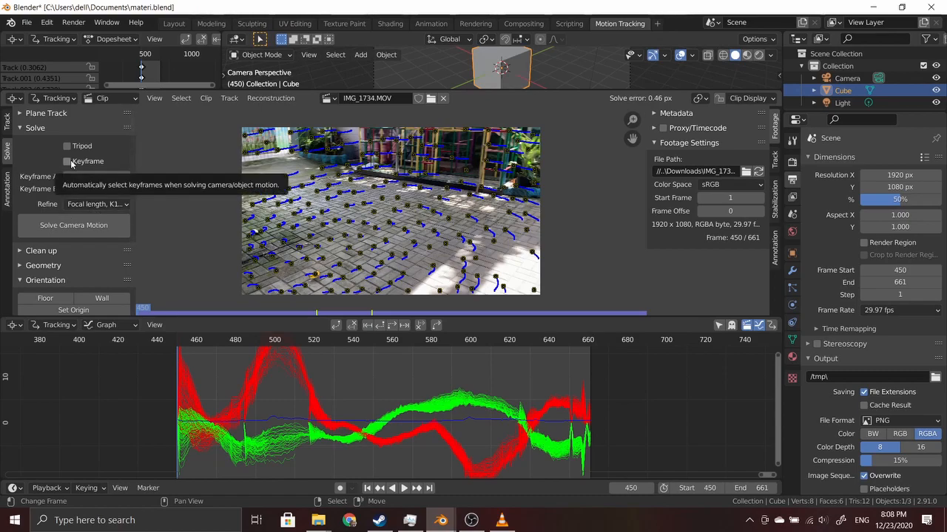
scroll(72, 163, down, 1)
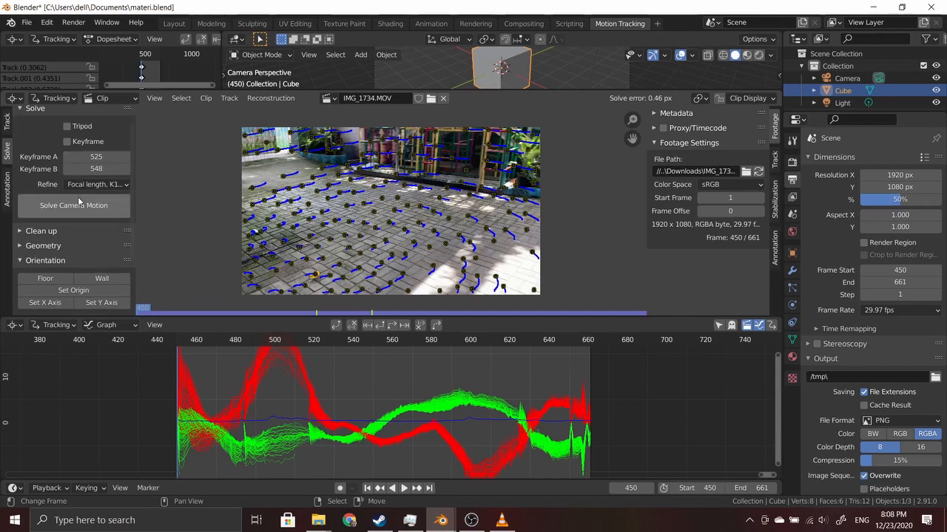
click(23, 231)
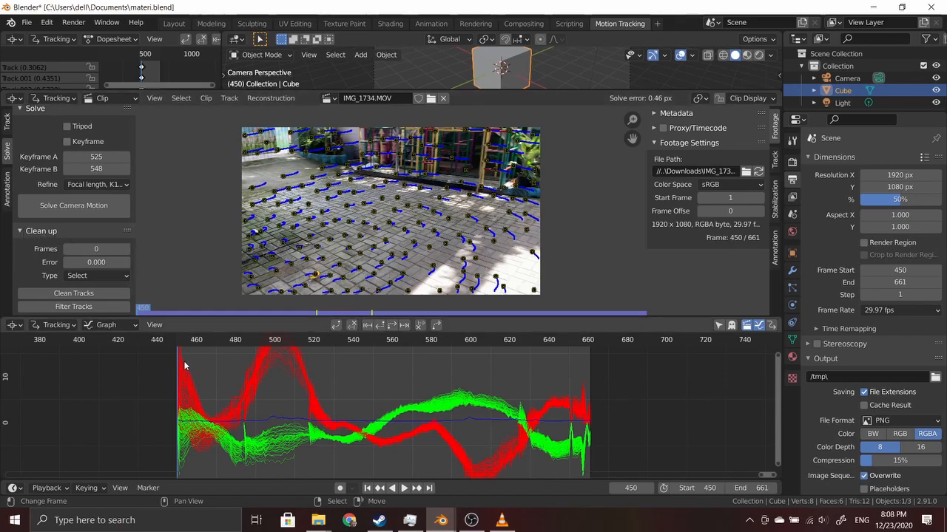
drag(177, 366, 177, 366)
scroll(74, 281, down, 1)
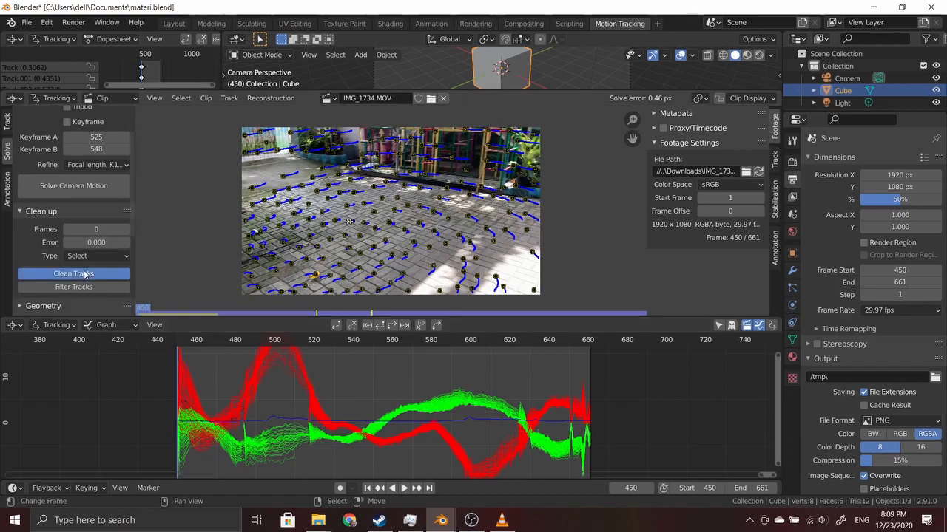
click(95, 273)
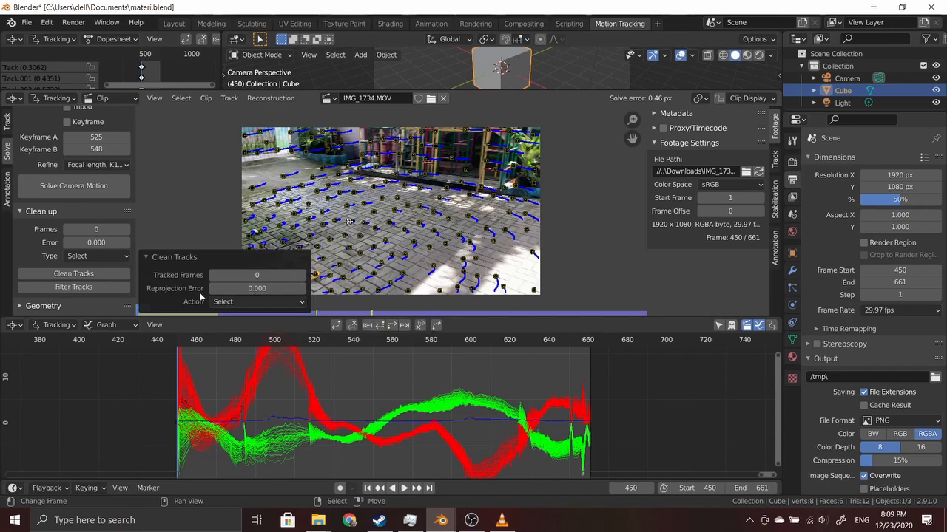
drag(258, 288, 293, 288)
click(376, 232)
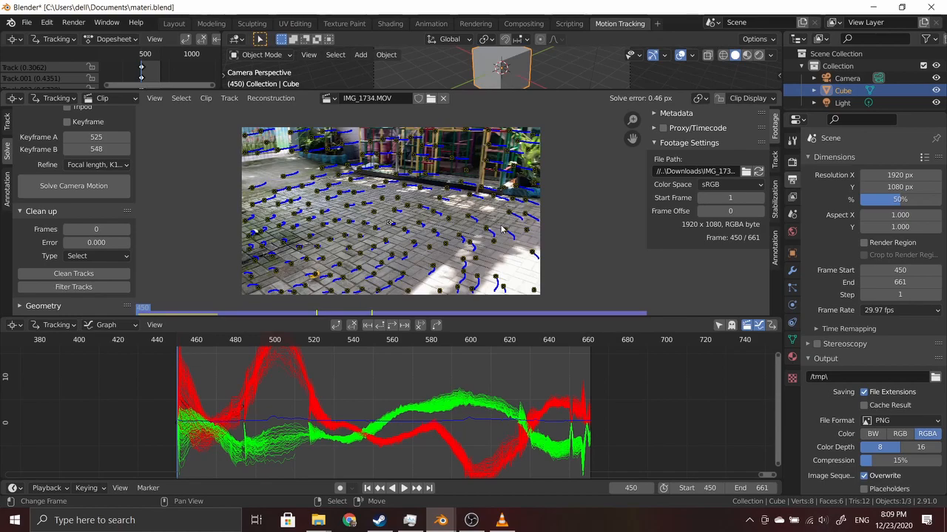
Run Clean Tracks with a reprojection error of 1.250 to select the inaccurate tracks, and delete them
click(83, 274)
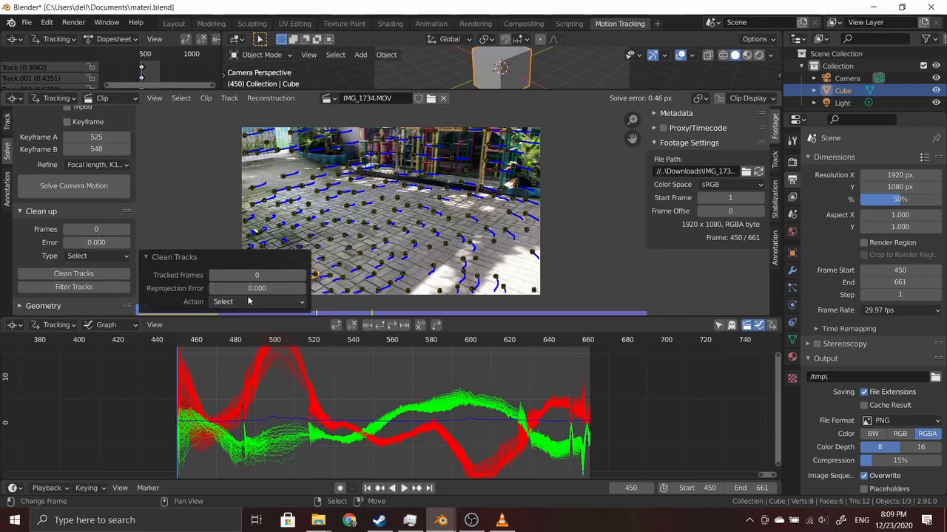
drag(254, 287, 297, 287)
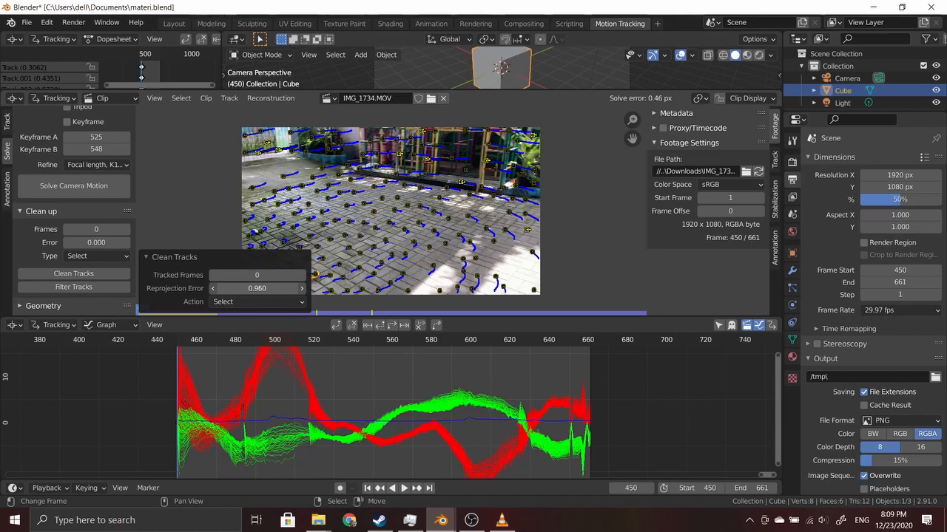
drag(304, 287, 311, 288)
drag(257, 289, 259, 288)
drag(257, 288, 263, 288)
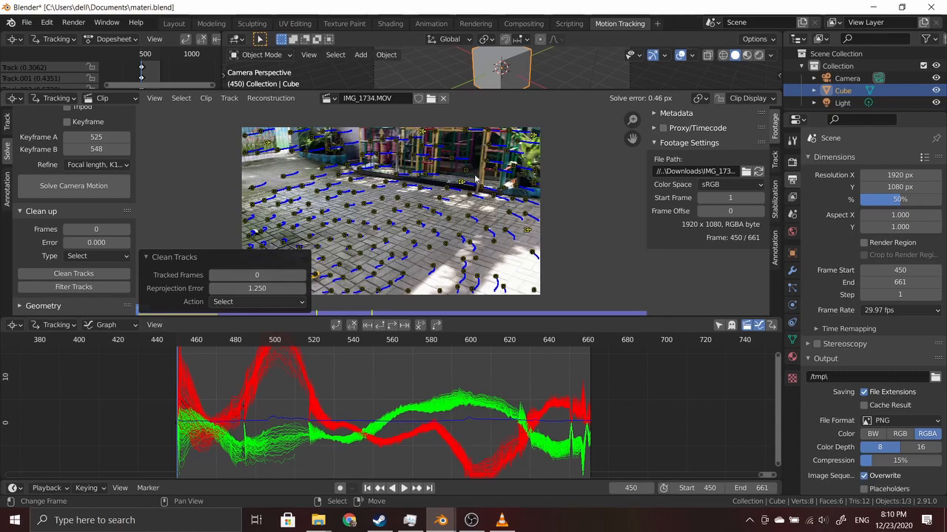
key(x)
click(490, 238)
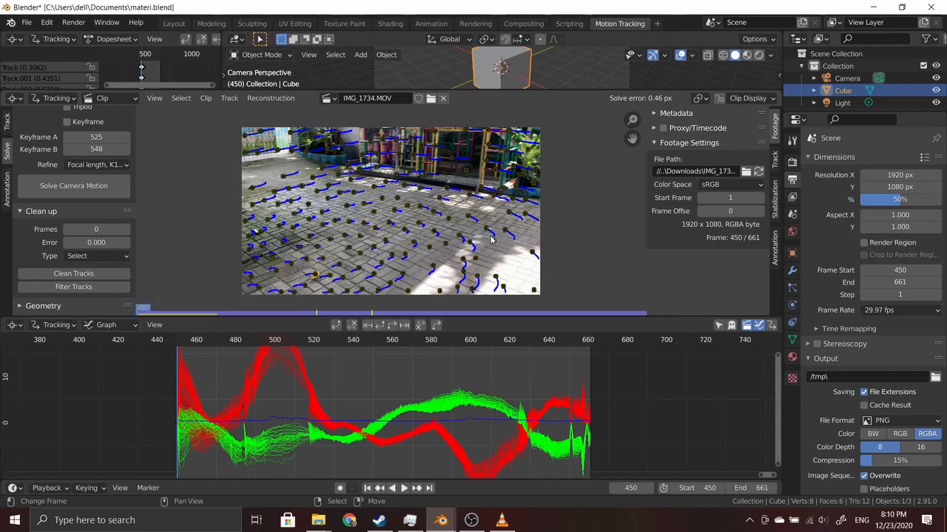
At frame 485, run Clean Tracks with a reprojection error of 1.000 and delete the selected tracks
drag(188, 399, 247, 400)
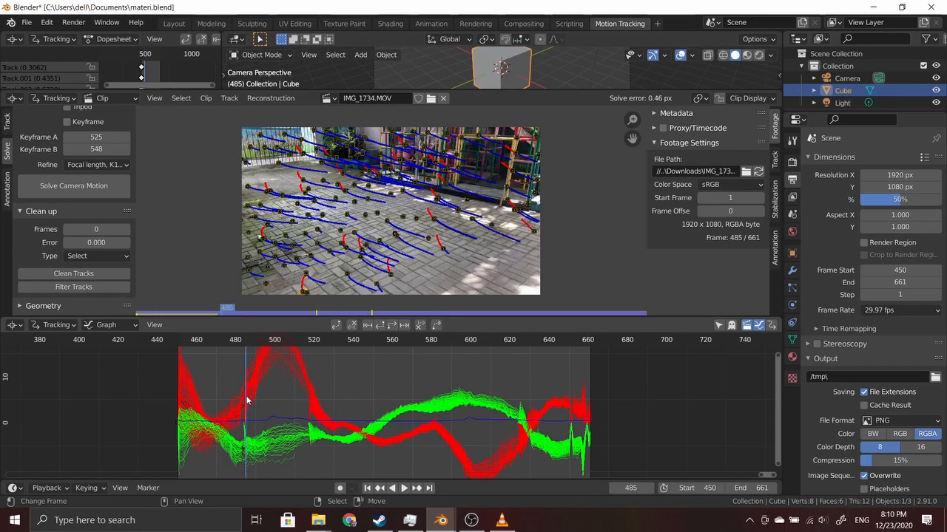
click(85, 275)
mouse_move(236, 288)
mouse_down()
mouse_move(271, 289)
mouse_move(239, 288)
mouse_up()
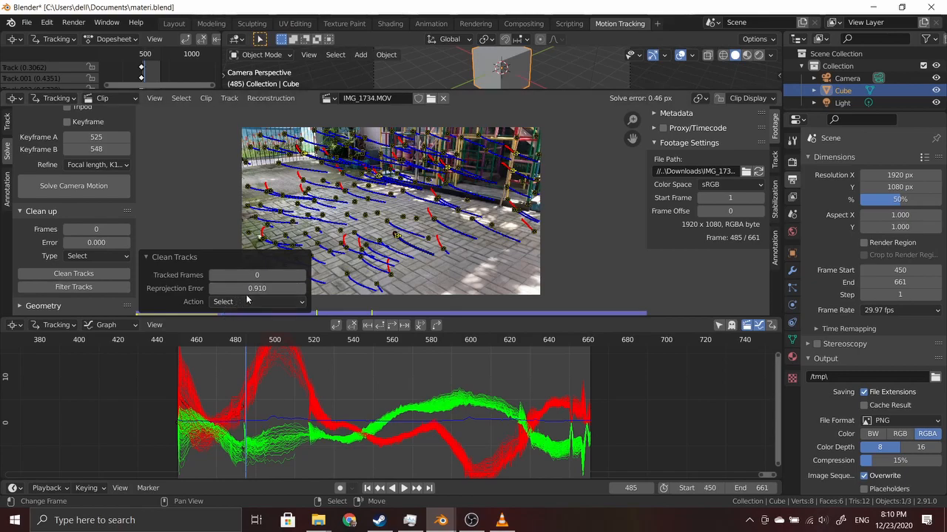
click(302, 290)
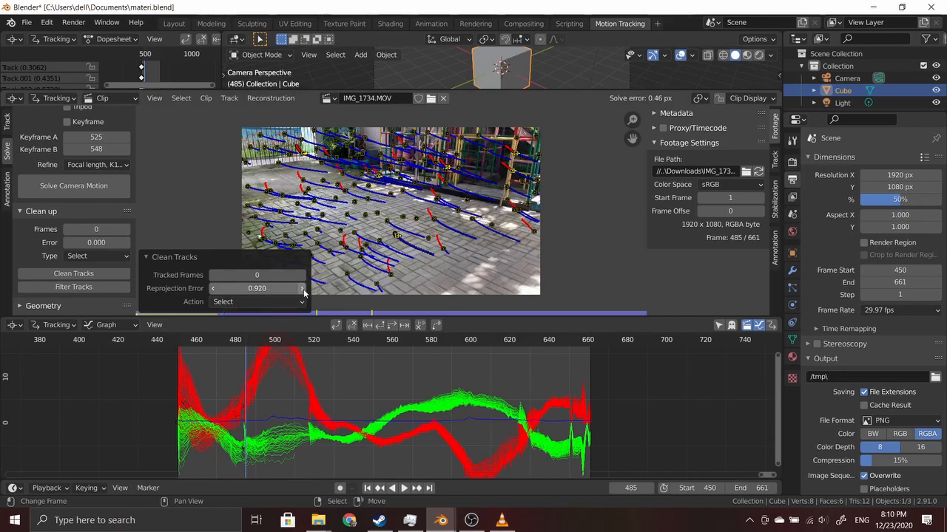
click(303, 290)
click(302, 289)
click(302, 289)
click(303, 289)
click(303, 289)
click(302, 290)
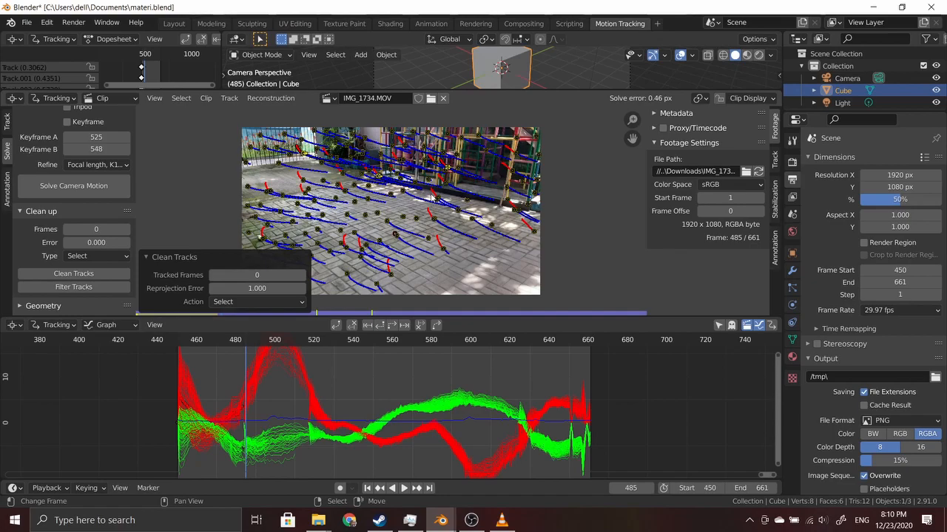
key(x)
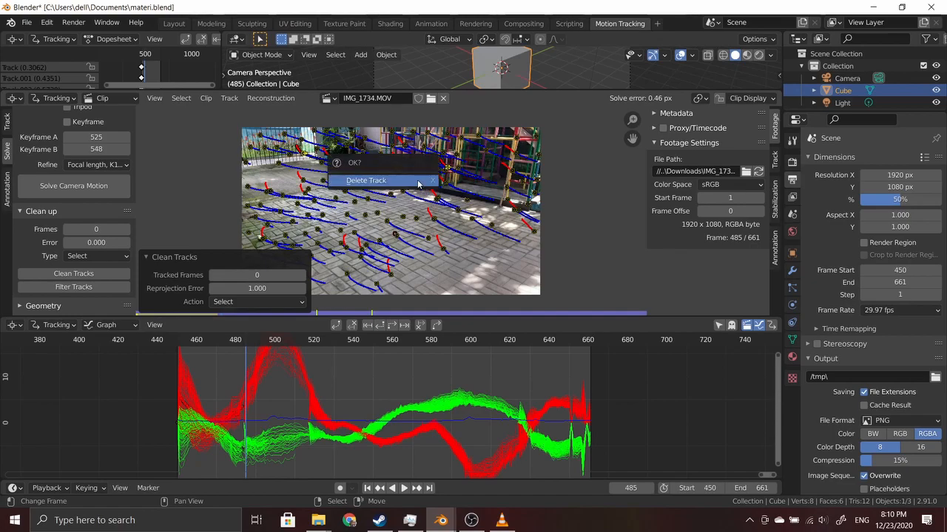
click(418, 182)
At frame 518, run Clean Tracks with a reprojection error of 0.840 and delete the selected tracks
click(266, 396)
drag(266, 397, 310, 393)
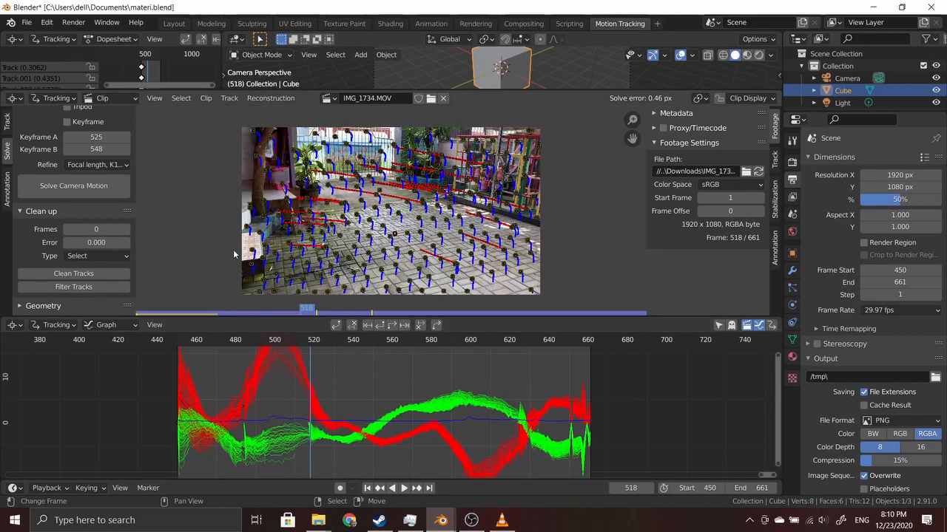
click(101, 274)
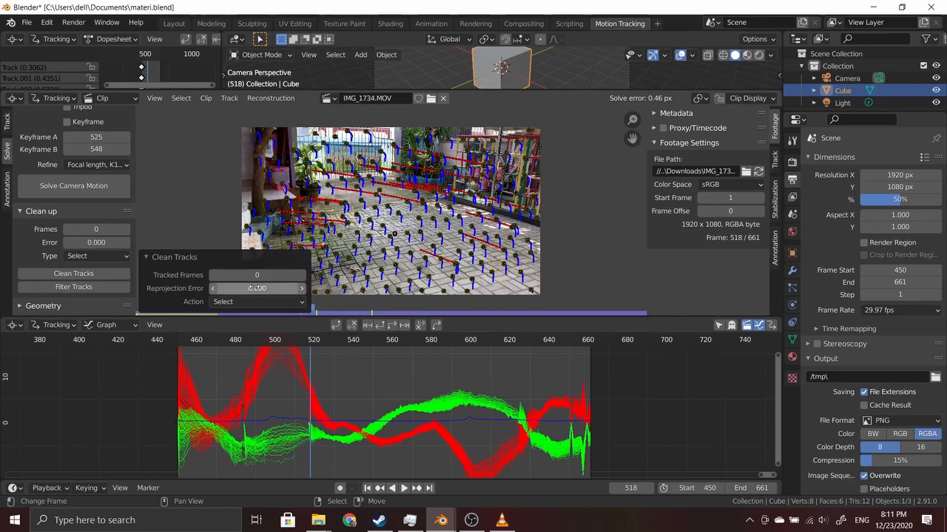
drag(257, 288, 299, 288)
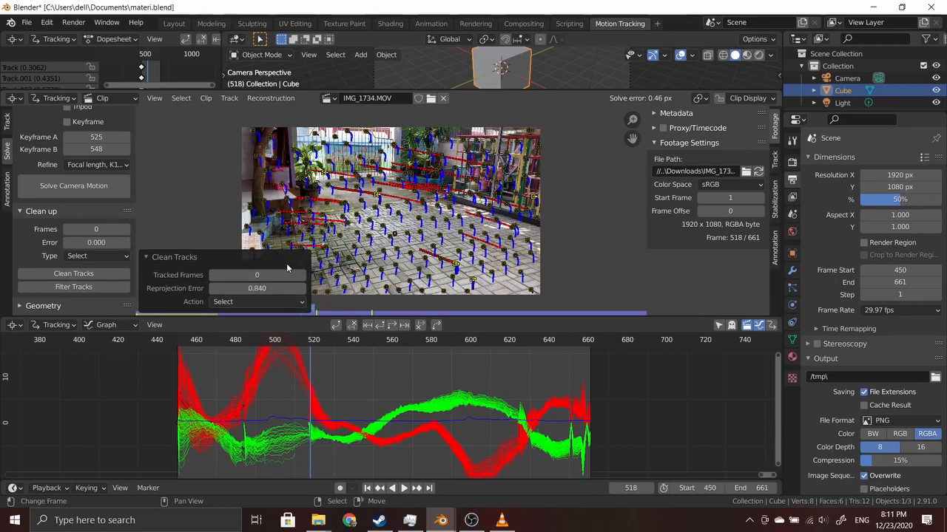
key(x)
click(422, 220)
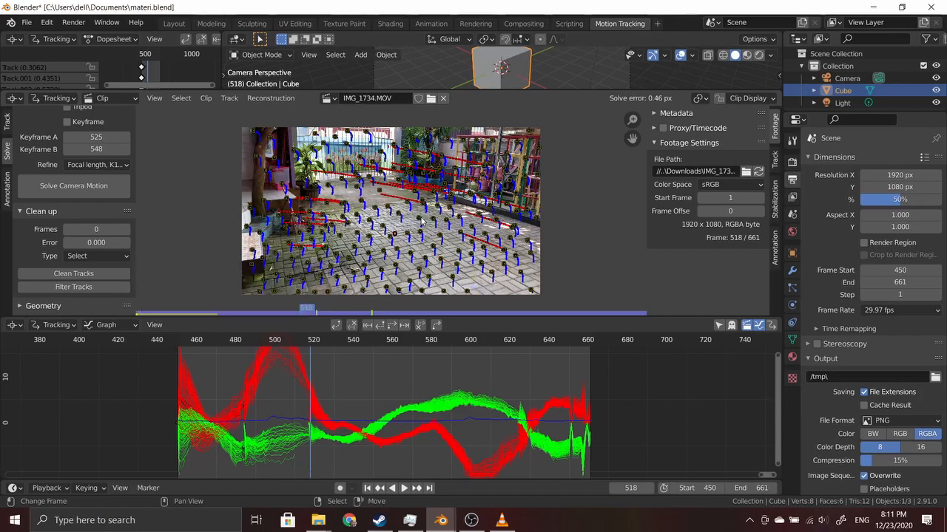
At frame 627, run Clean Tracks with a reprojection error of 0.680 and delete the selected tracks
drag(342, 373, 524, 375)
click(74, 273)
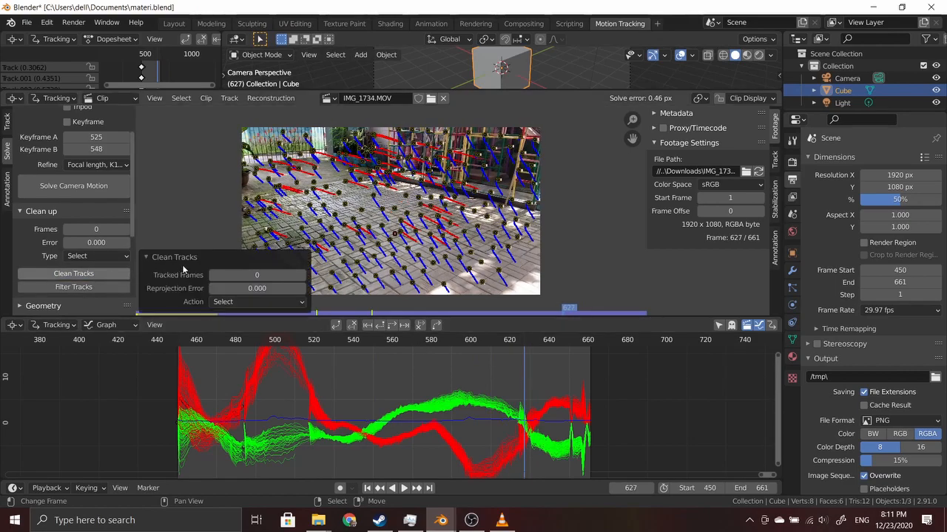
mouse_move(250, 288)
mouse_down()
mouse_move(275, 289)
mouse_move(264, 289)
mouse_up()
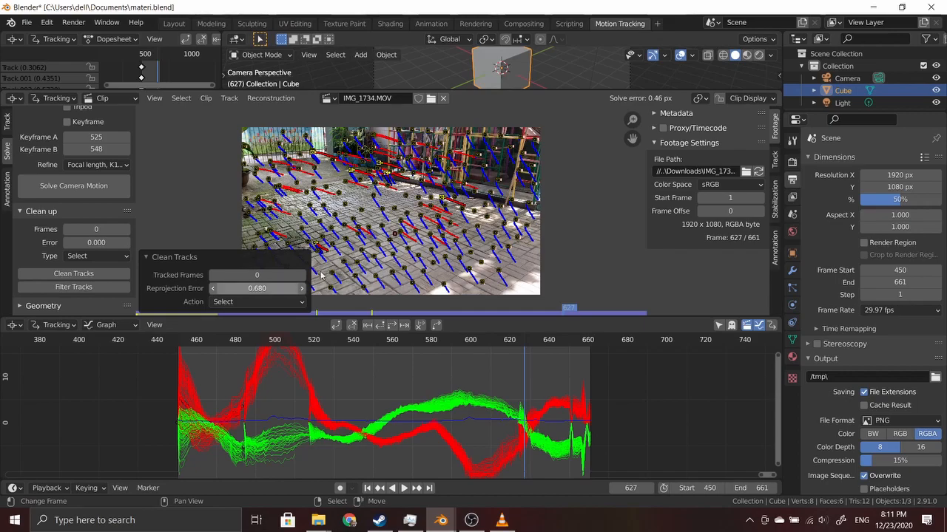
key(x)
click(429, 204)
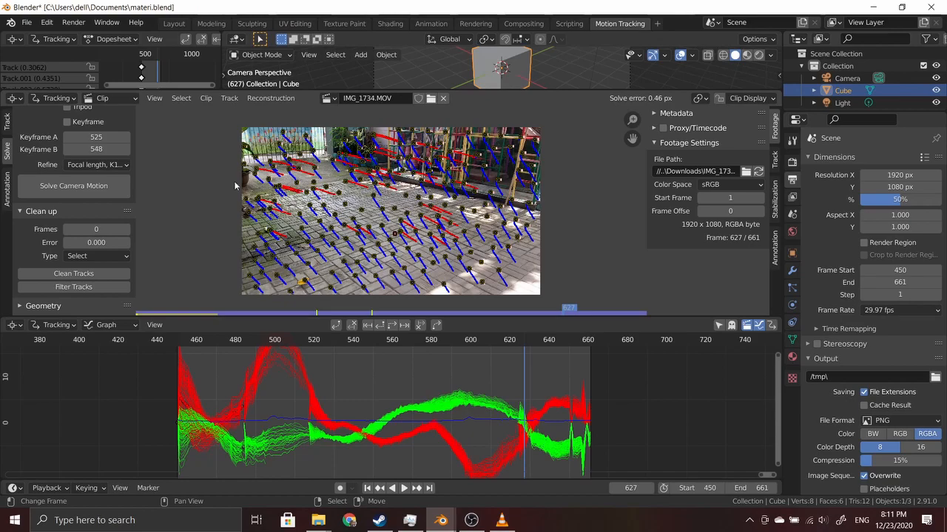
Return to frame 450 and solve the camera motion again with the cleaned tracks
drag(447, 395, 353, 395)
drag(192, 393, 216, 390)
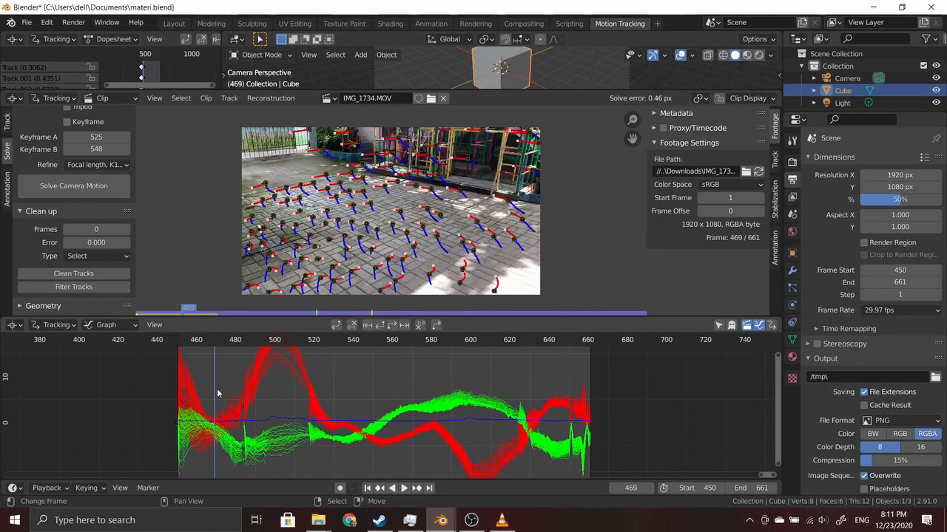
key(shift+Left)
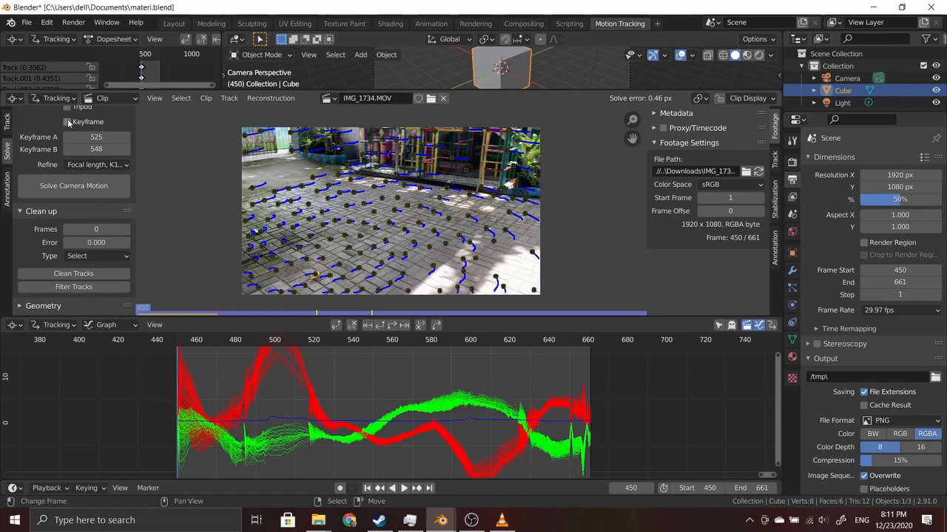
click(111, 190)
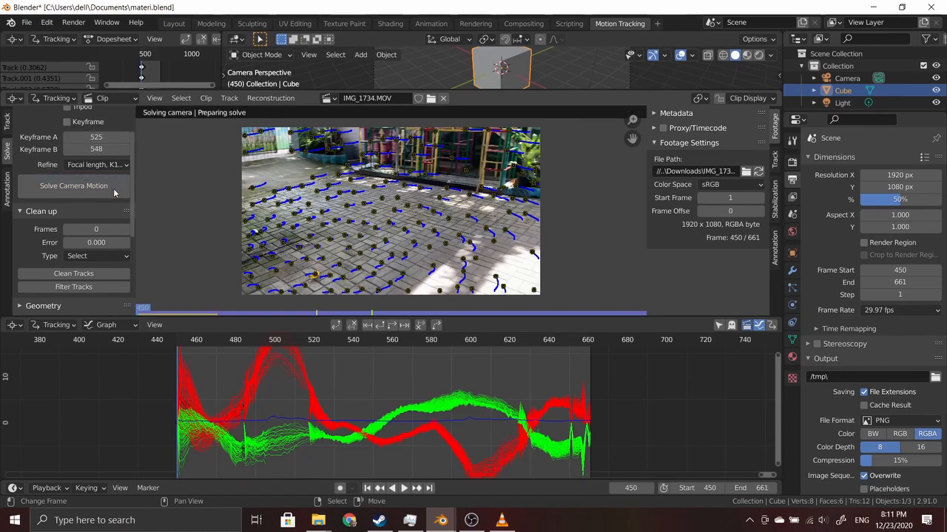
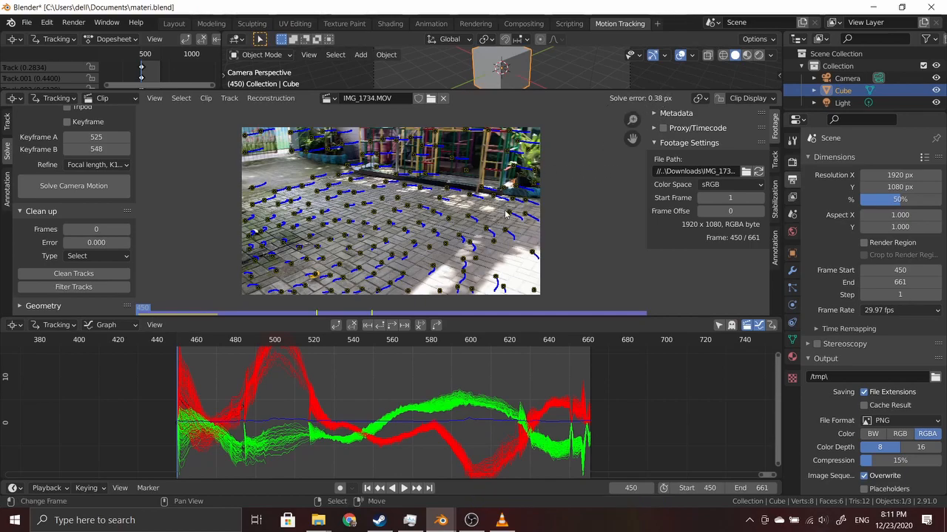
Shrink the graph and dope sheet areas to give the 3D viewport more height and width
scroll(89, 244, down, 3)
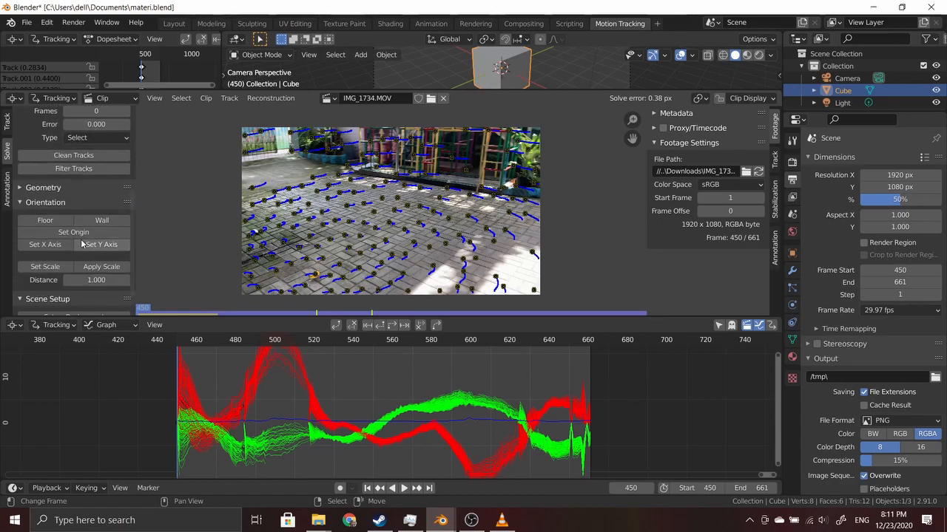
scroll(89, 236, up, 3)
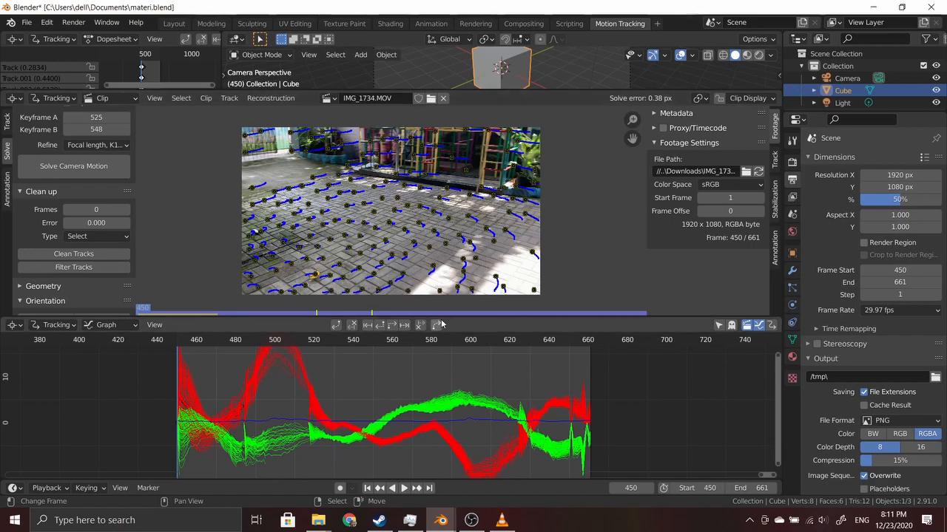
drag(442, 317, 477, 427)
drag(488, 92, 505, 195)
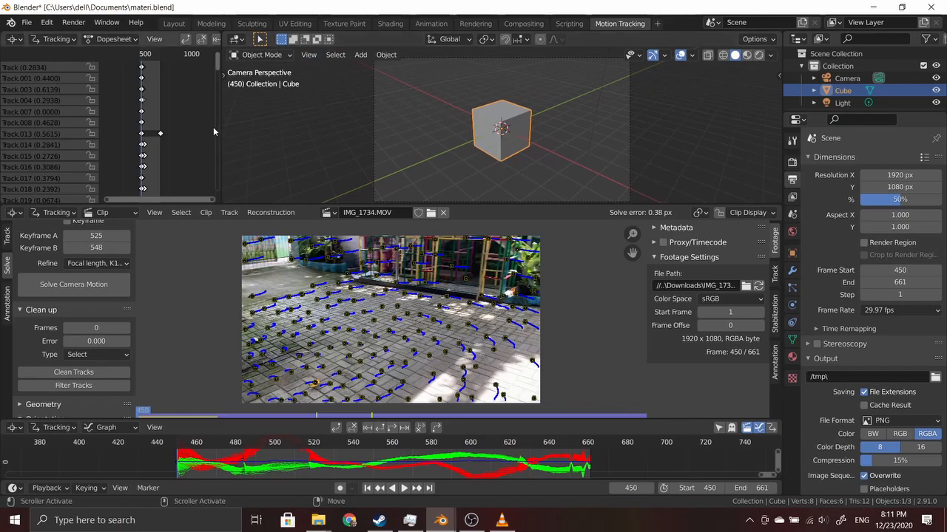
drag(221, 133, 135, 146)
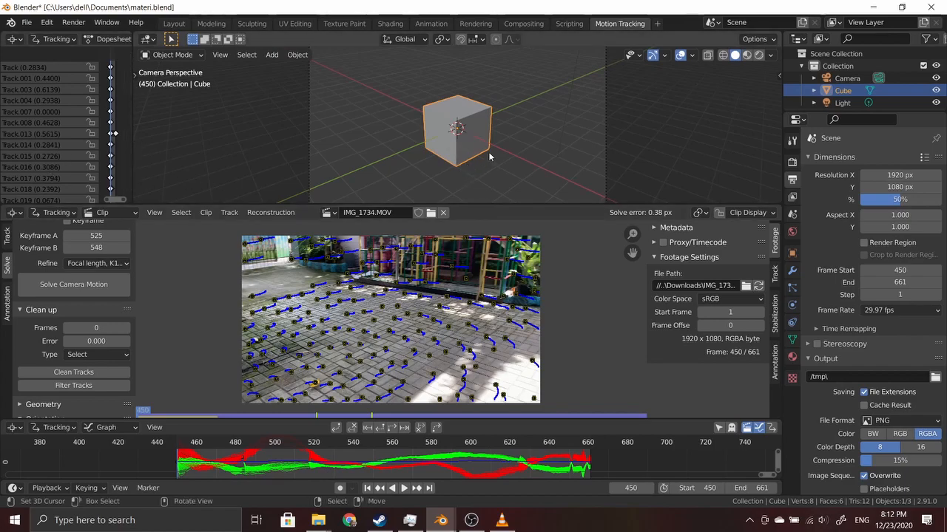
Go to frame 451 and set the movie clip as the camera background in the 3D viewport
scroll(73, 347, down, 5)
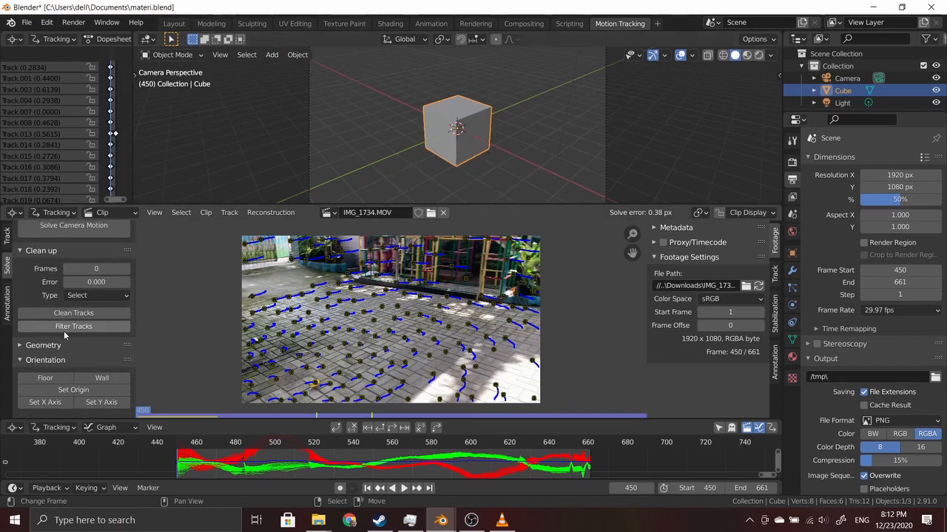
scroll(69, 288, up, 3)
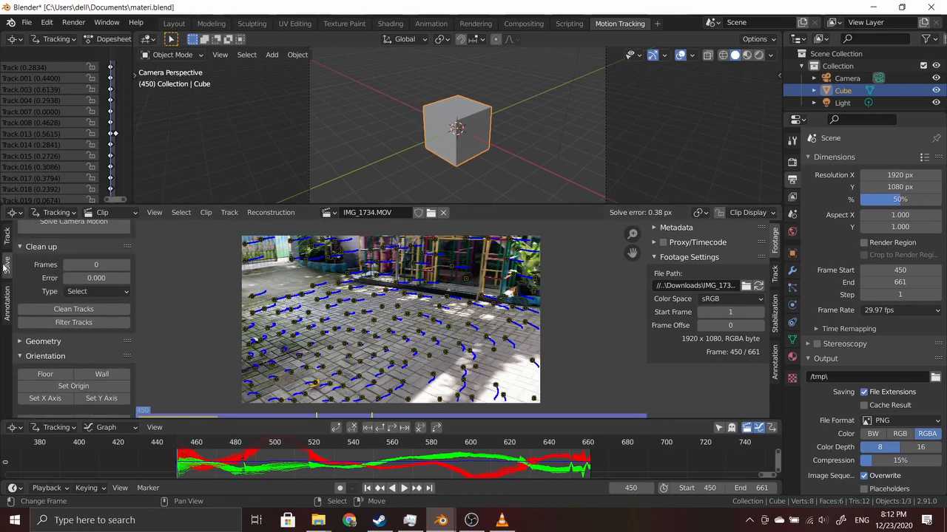
scroll(76, 277, down, 2)
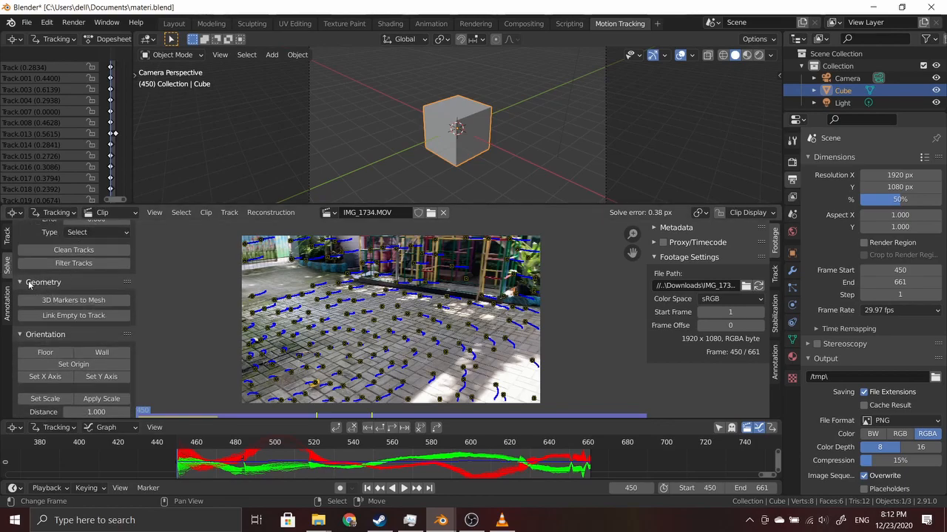
scroll(31, 284, down, 1)
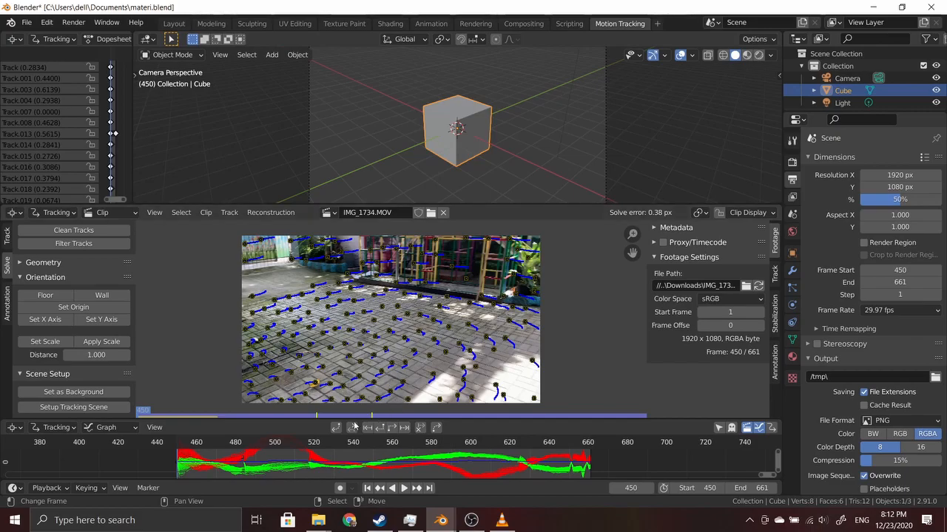
click(248, 471)
drag(248, 471, 180, 465)
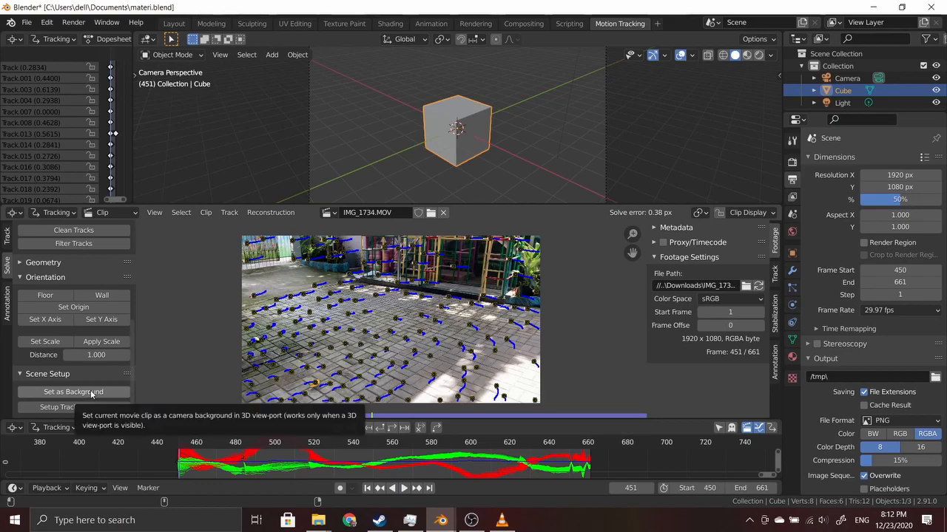
click(92, 392)
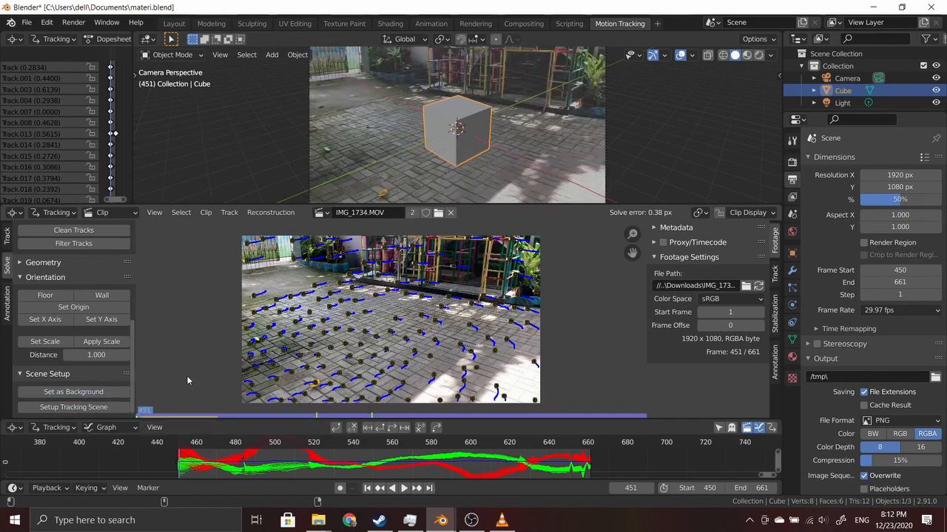
Set up the tracking scene for compositing, inspect it in the 3D viewport and return to the camera view
scroll(476, 139, down, 3)
scroll(507, 148, up, 1)
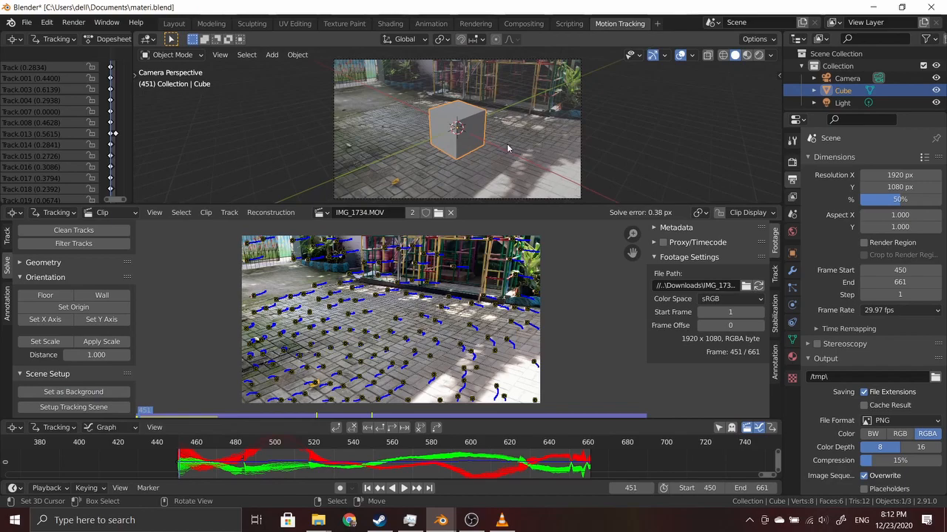
scroll(474, 153, down, 2)
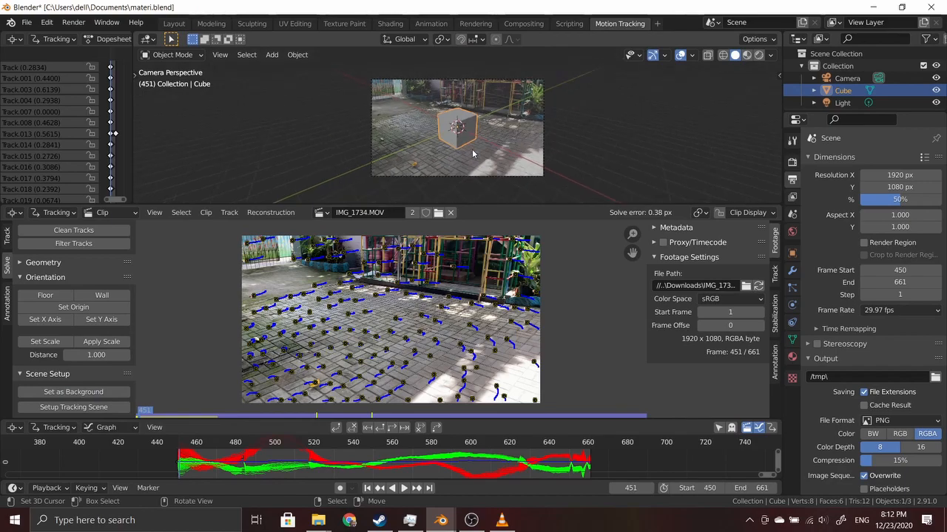
scroll(466, 158, up, 2)
mouse_move(466, 159)
middle_down()
mouse_move(475, 156)
mouse_move(467, 143)
mouse_move(475, 164)
middle_up()
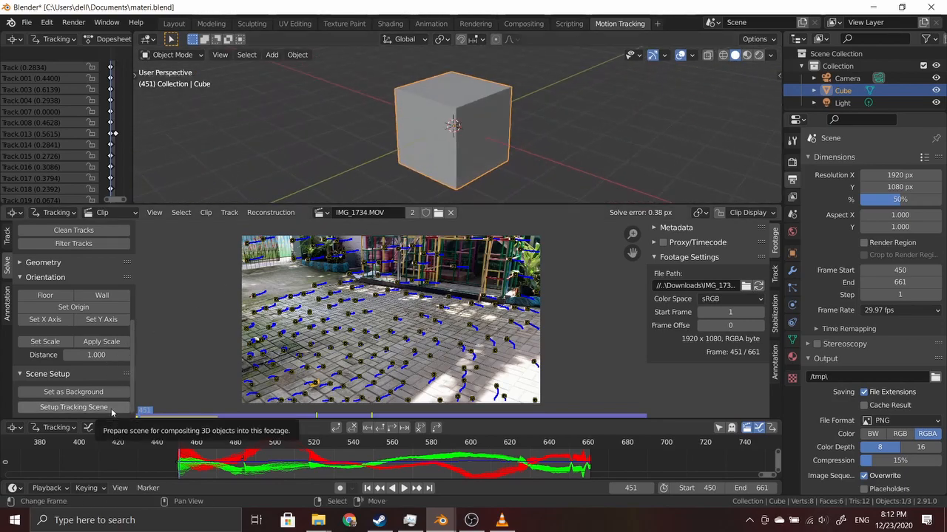
click(74, 407)
scroll(432, 162, down, 2)
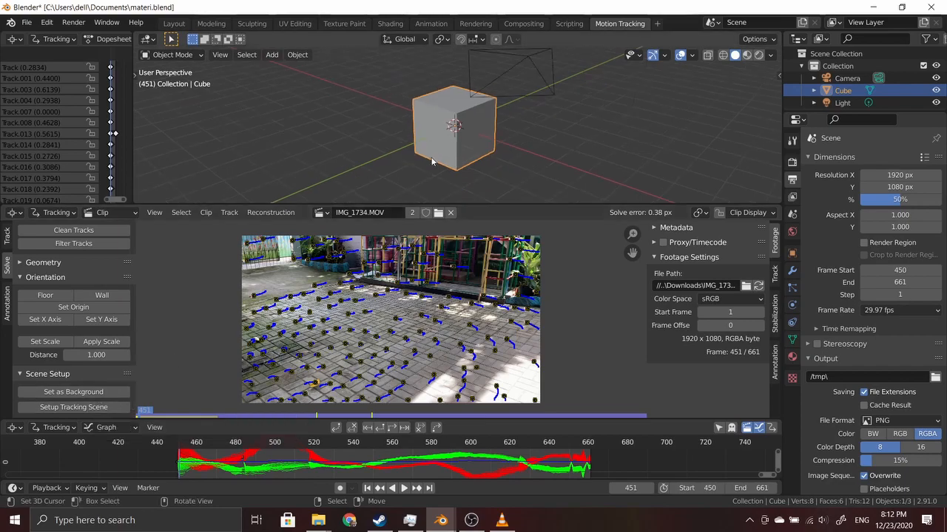
key(KP_0)
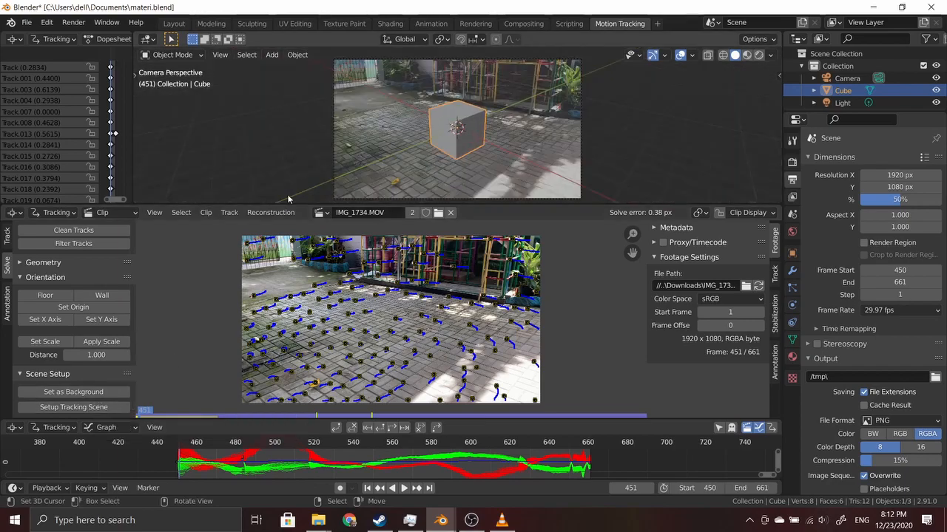
click(97, 409)
middle_drag(444, 129, 512, 118)
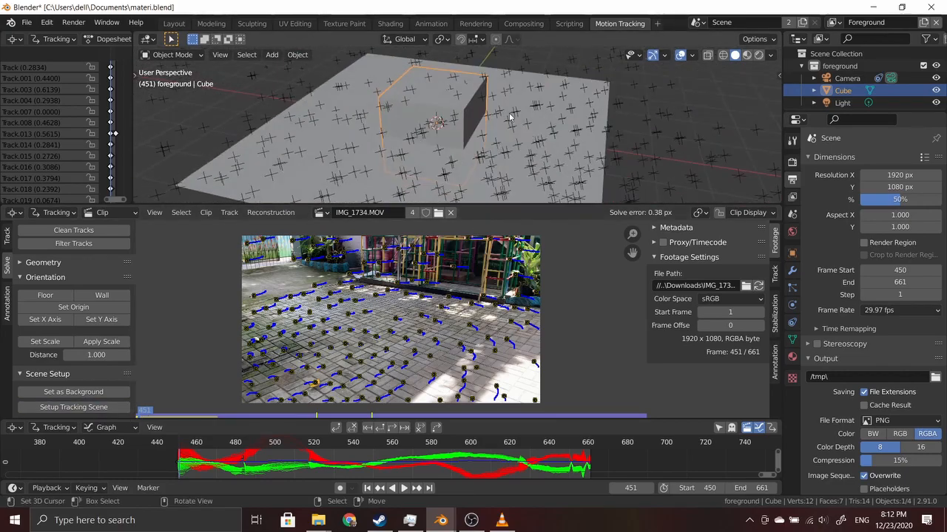
key(KP_0)
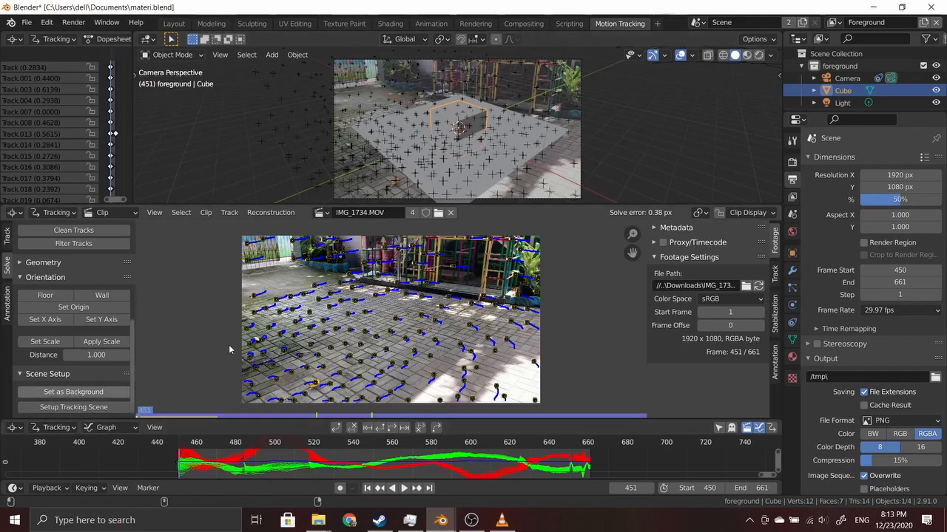
Examine the floor track markers in the clip and the cube on the ground plane in the camera view
scroll(468, 145, up, 1)
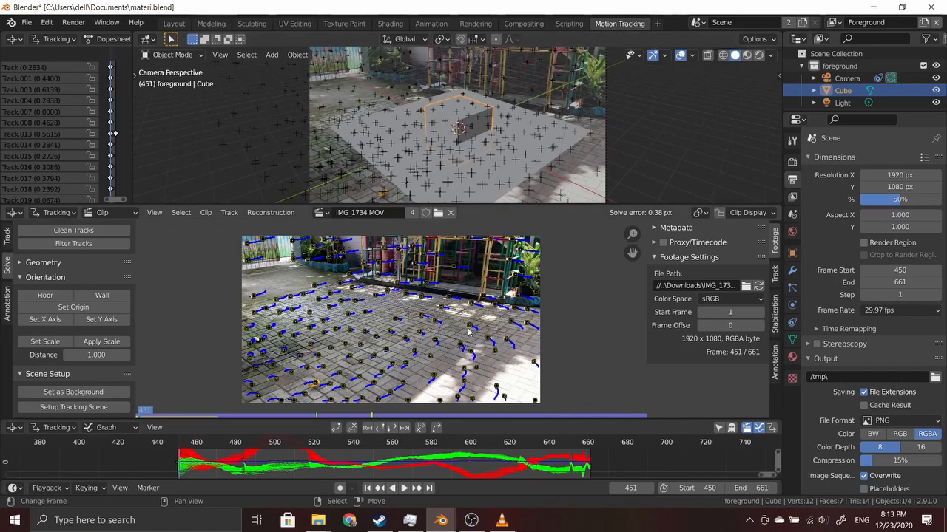
scroll(382, 356, up, 2)
scroll(382, 357, up, 2)
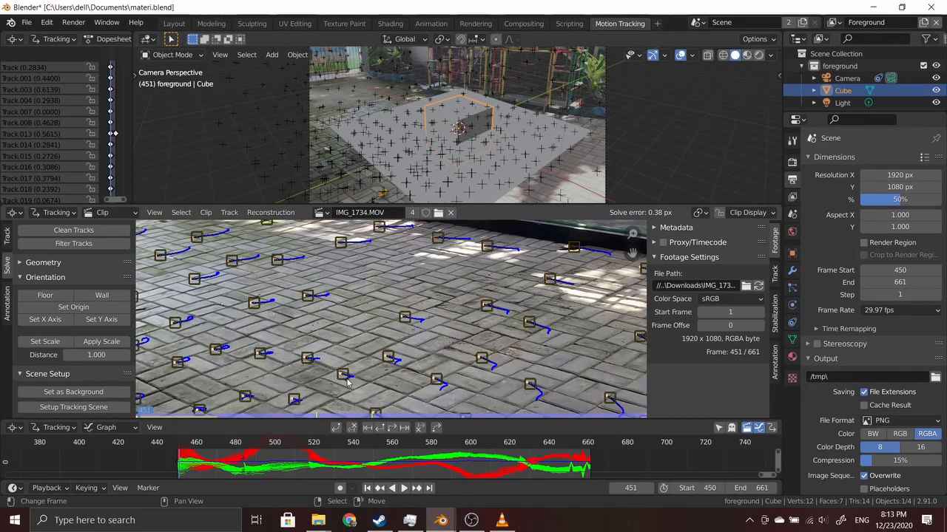
scroll(350, 377, down, 2)
scroll(348, 376, up, 2)
scroll(346, 374, down, 3)
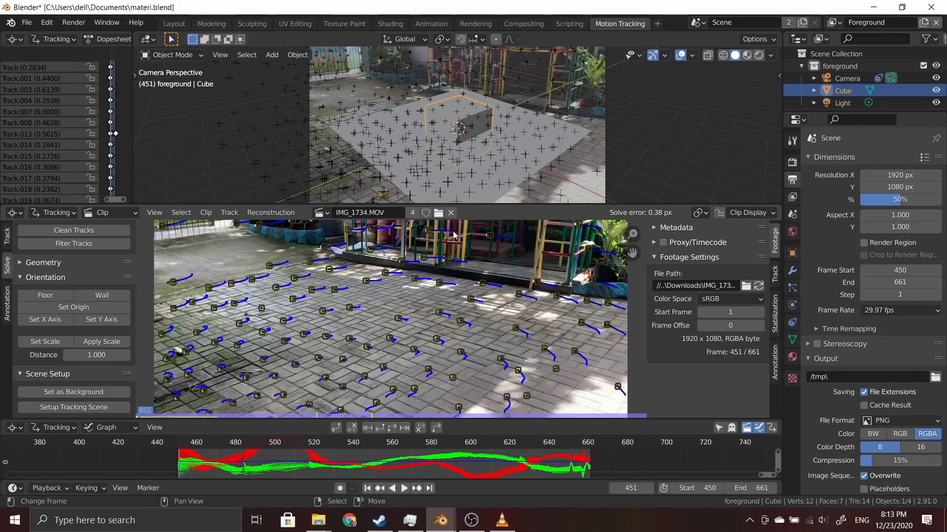
scroll(354, 176, up, 4)
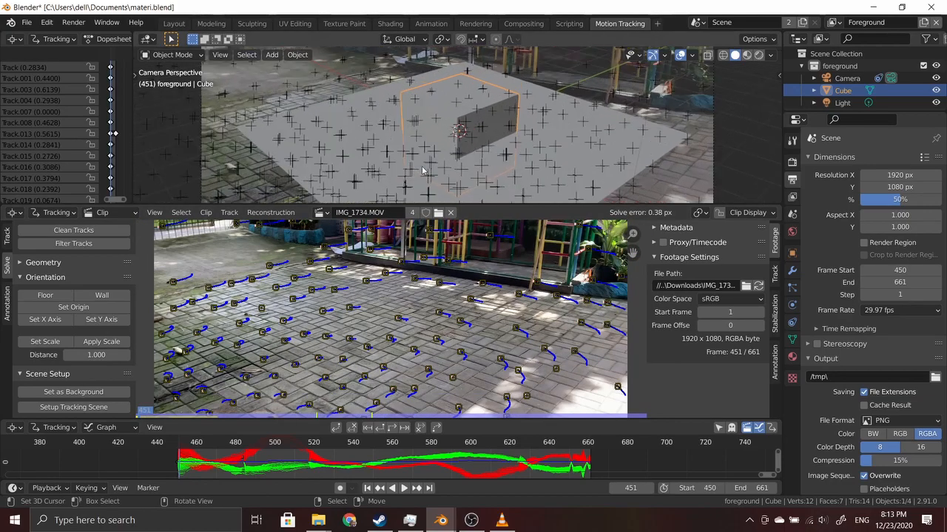
scroll(382, 159, up, 1)
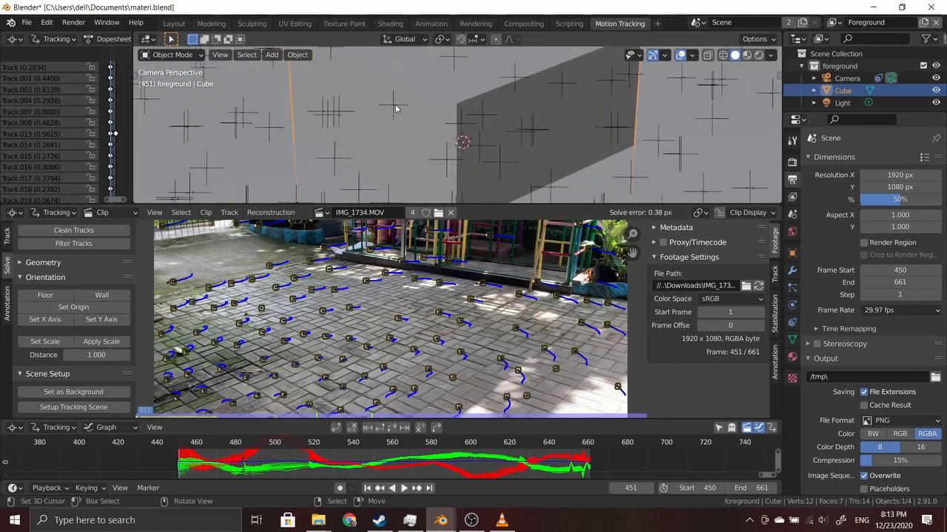
scroll(400, 119, down, 5)
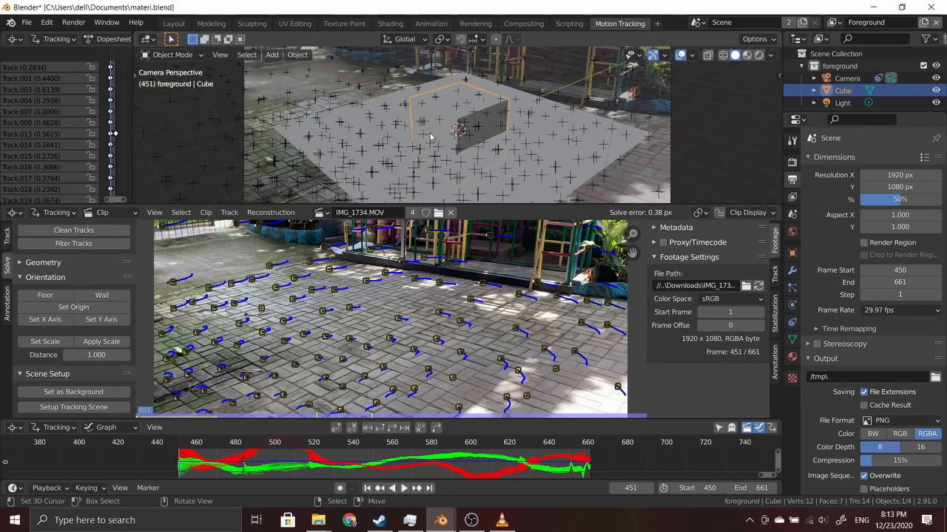
Select the Ground plane in the camera view and compare it with the paved floor in the clip
click(421, 138)
click(380, 148)
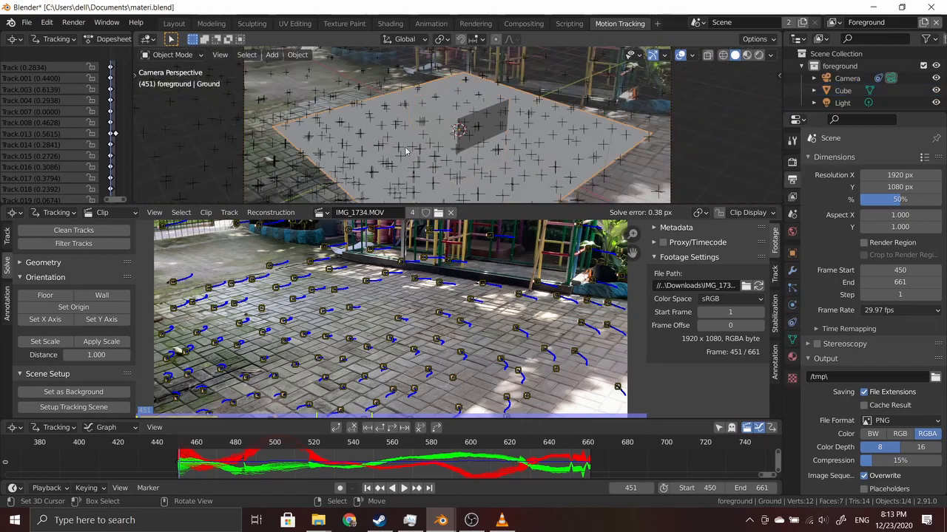
click(364, 154)
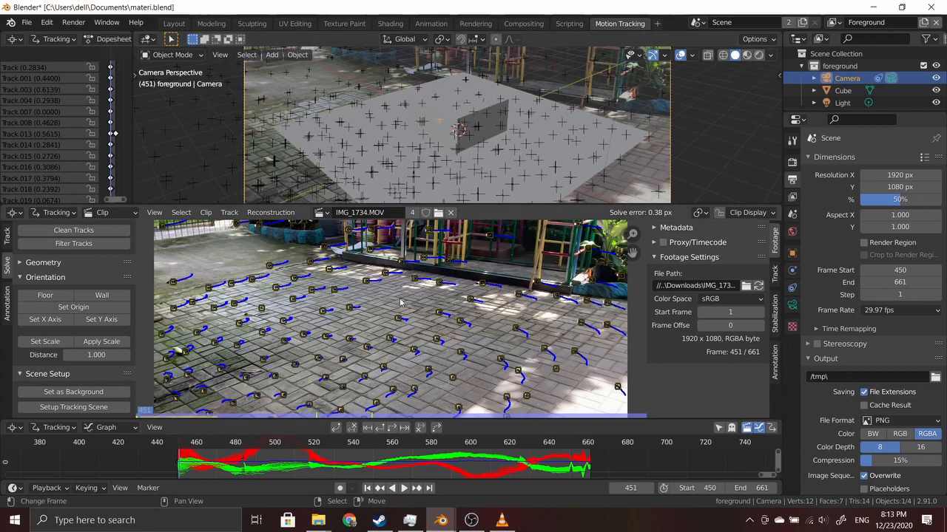
scroll(471, 157, down, 3)
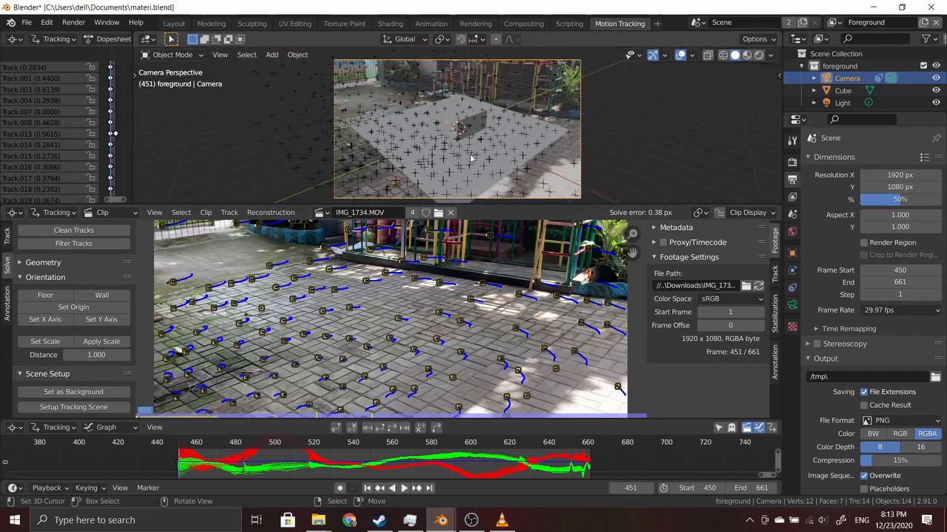
scroll(471, 157, up, 2)
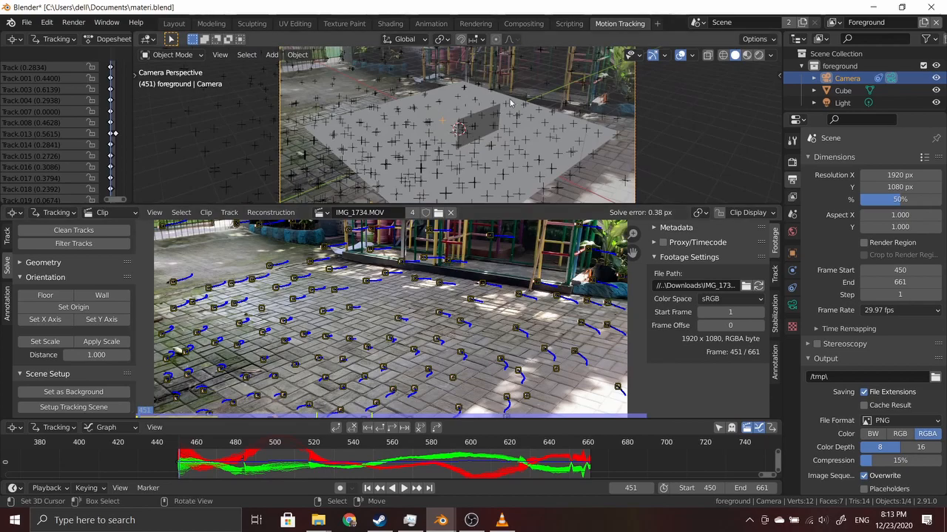
click(473, 127)
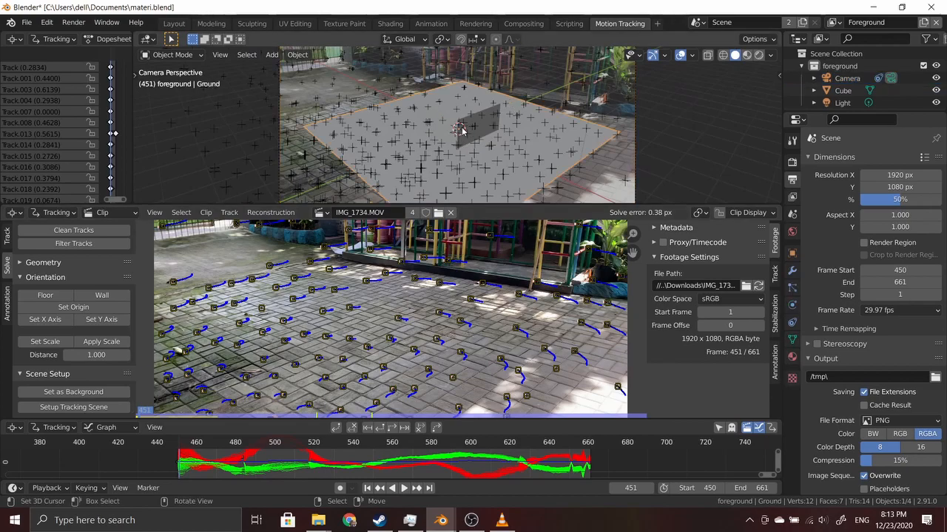
scroll(476, 128, down, 2)
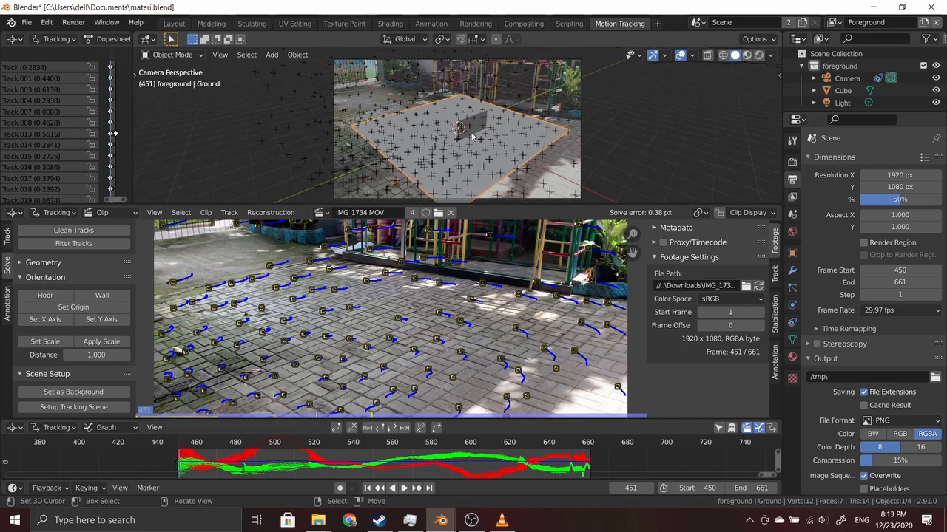
scroll(316, 308, down, 2)
scroll(346, 316, up, 2)
scroll(365, 301, down, 1)
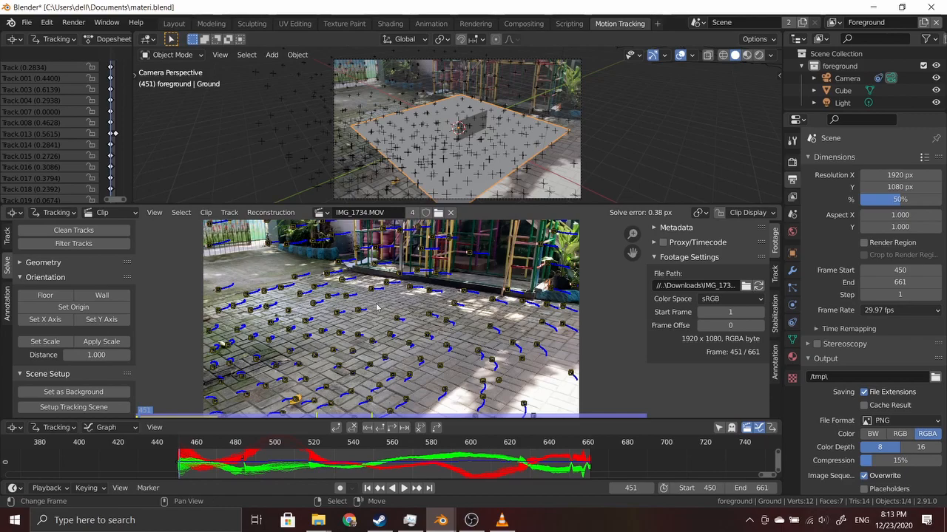
scroll(377, 308, up, 1)
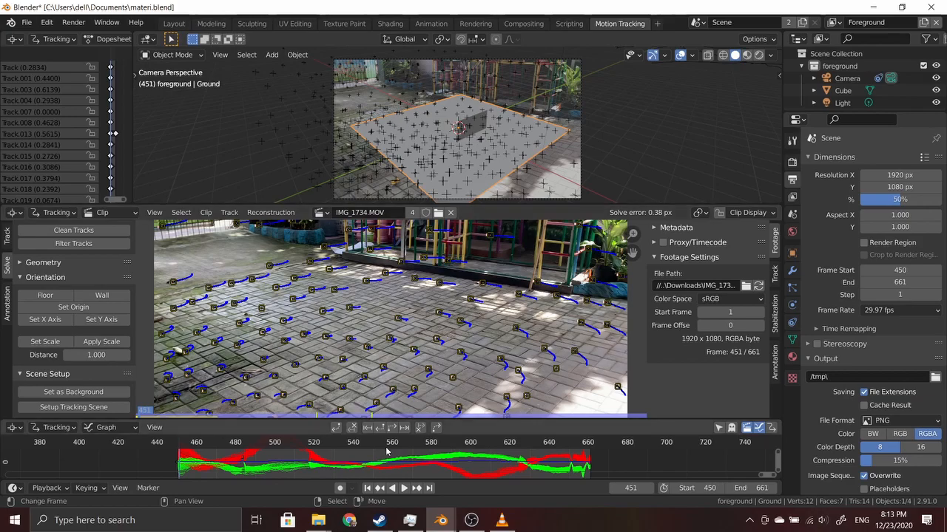
Go to frame 455 and try defining the floor from three widely spaced paving markers in the left half of the footage
drag(250, 469, 225, 471)
drag(311, 468, 186, 460)
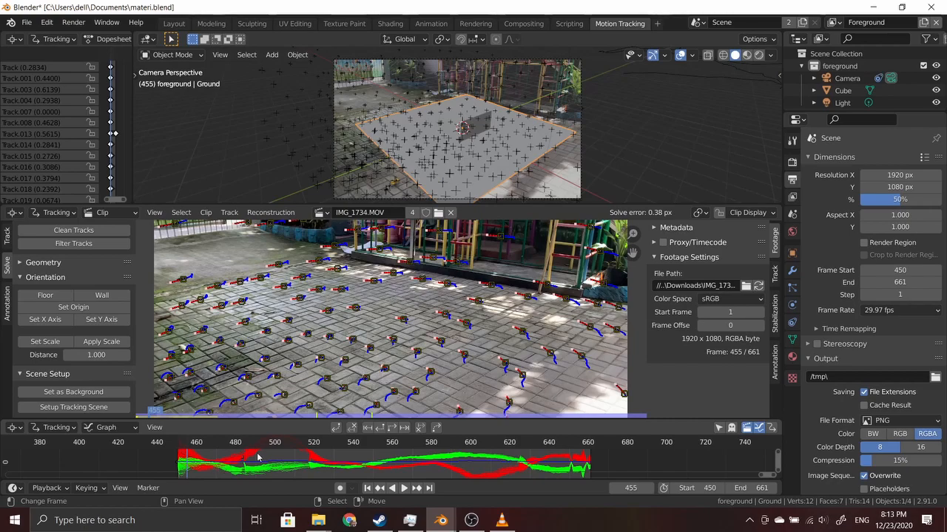
right_click(223, 308)
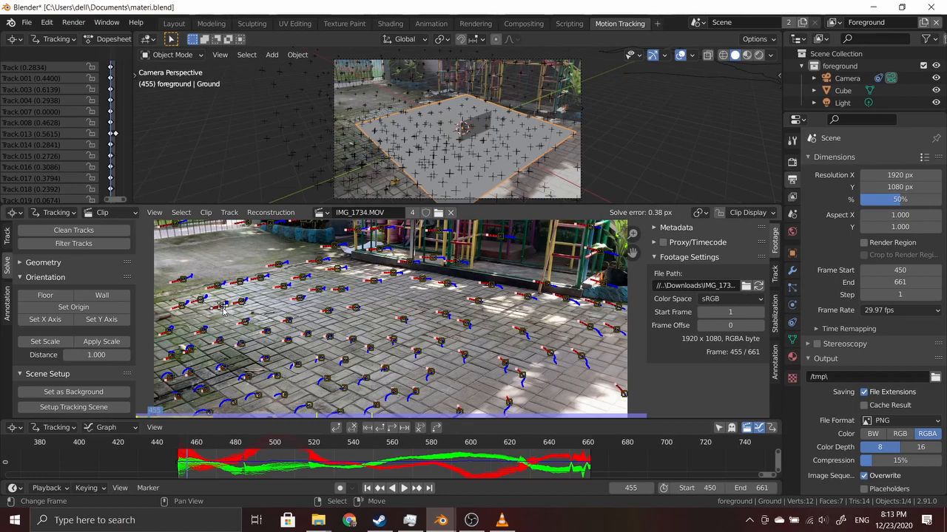
shift+right_click(340, 269)
click(46, 295)
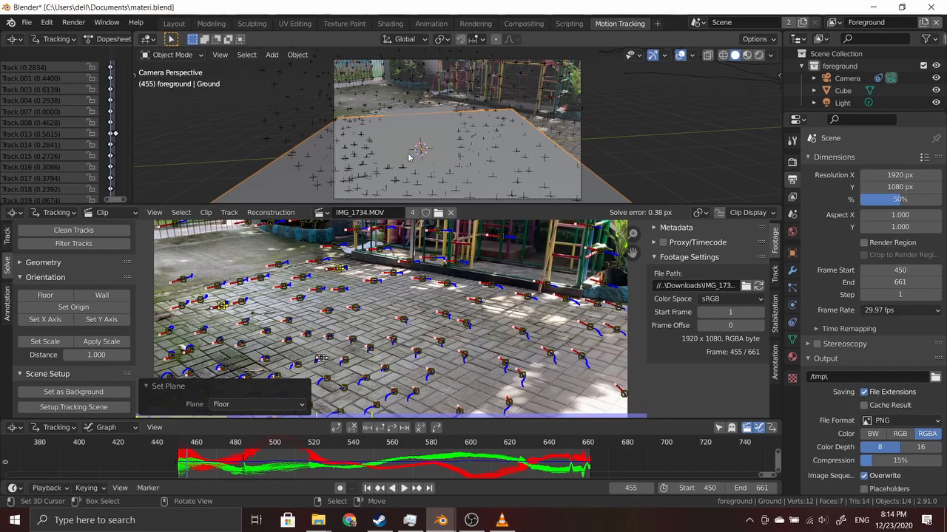
Clear the marker selection and try the floor from three markers on the upper-left paving, closer together than before
click(339, 327)
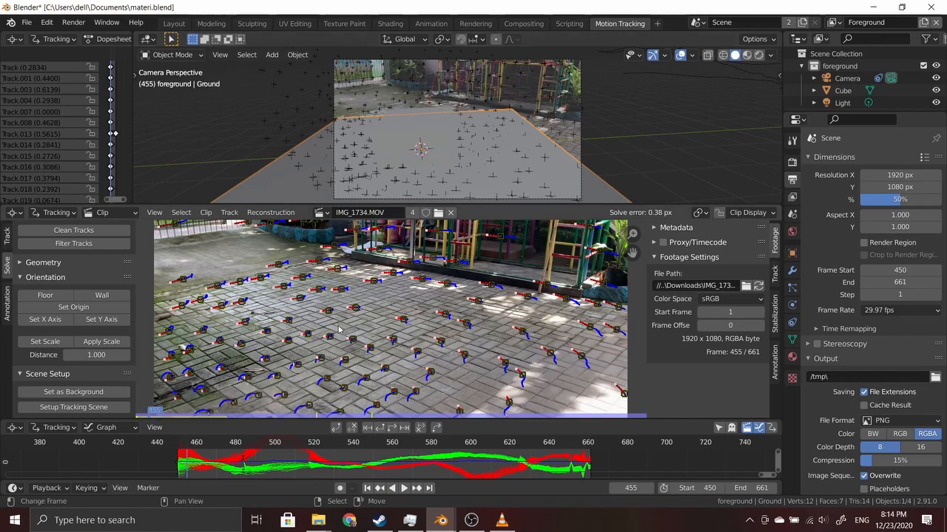
key(a)
key(alt+a)
shift+click(341, 292)
click(46, 295)
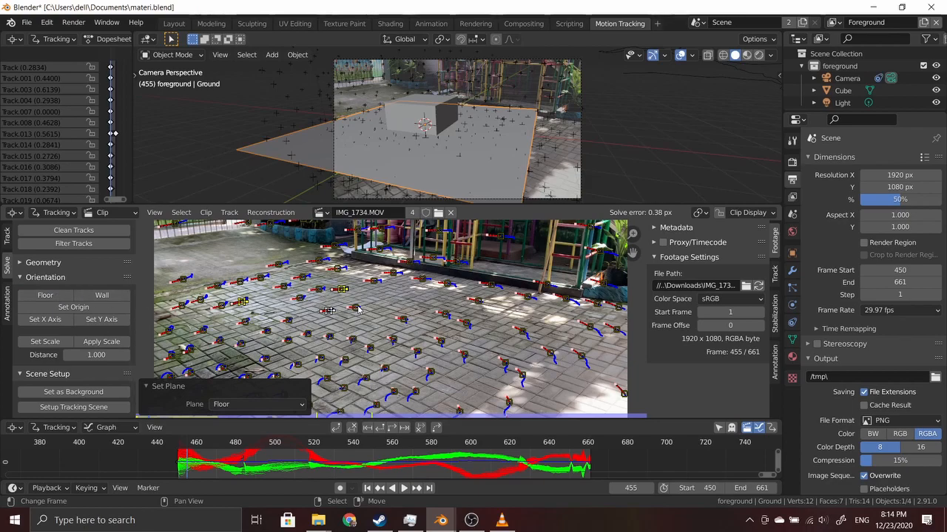
Try setting the floor from two markers on the upper paving and one near the middle of the footage
click(320, 290)
shift+click(375, 282)
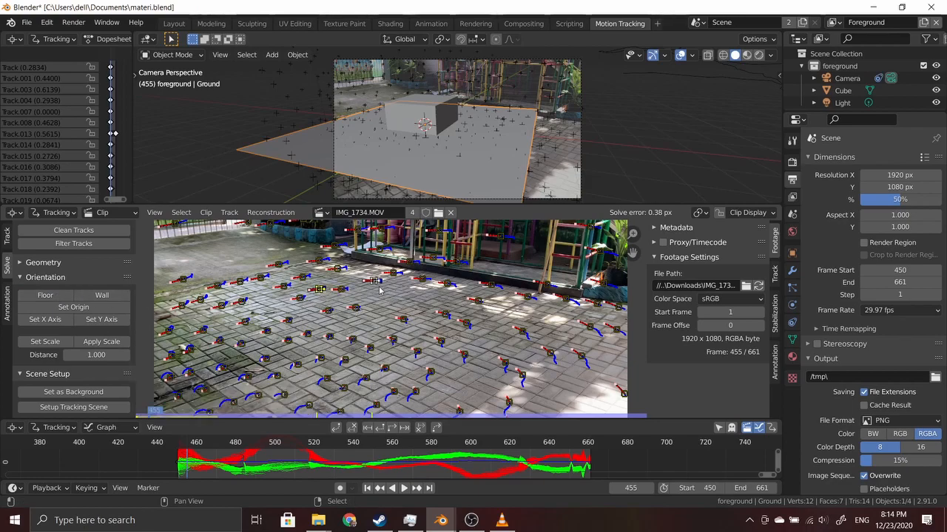
click(59, 297)
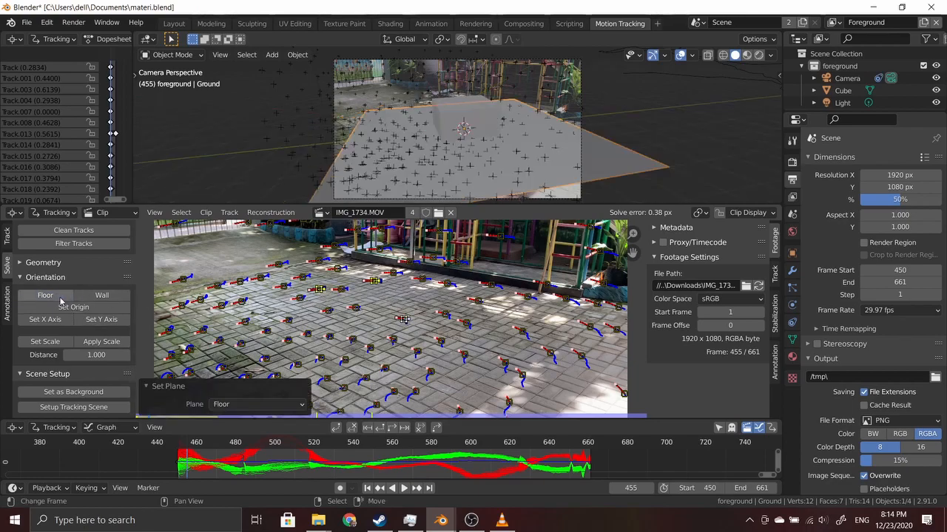
Try setting the floor from a larger triangle of three markers around the centre of the paving
click(331, 336)
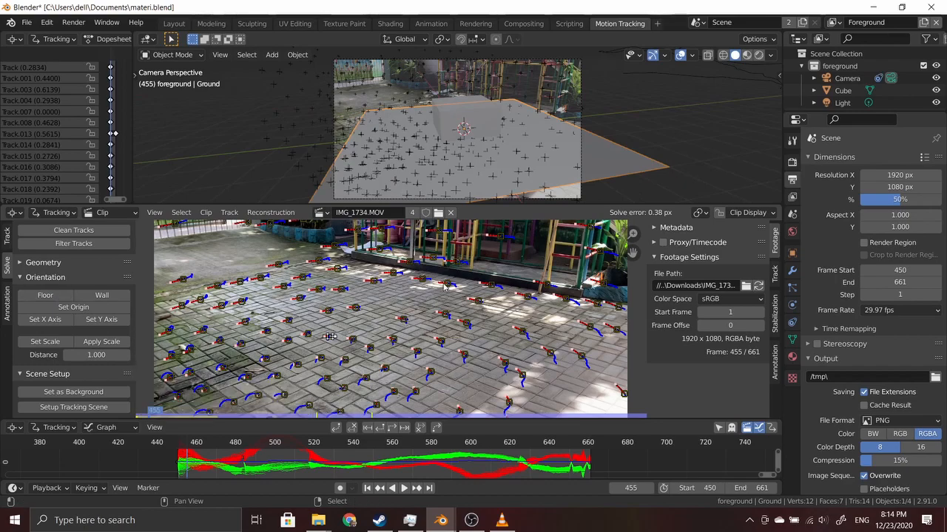
shift+click(426, 281)
shift+click(467, 323)
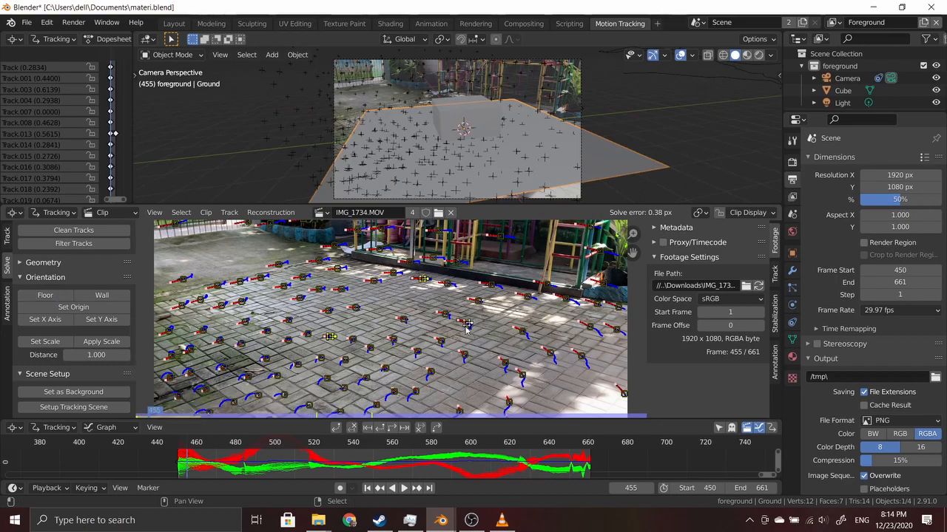
click(58, 297)
Try setting the floor from a small triangle of three adjacent markers on the upper-left paving
click(318, 289)
shift+click(339, 290)
shift+click(330, 310)
click(45, 295)
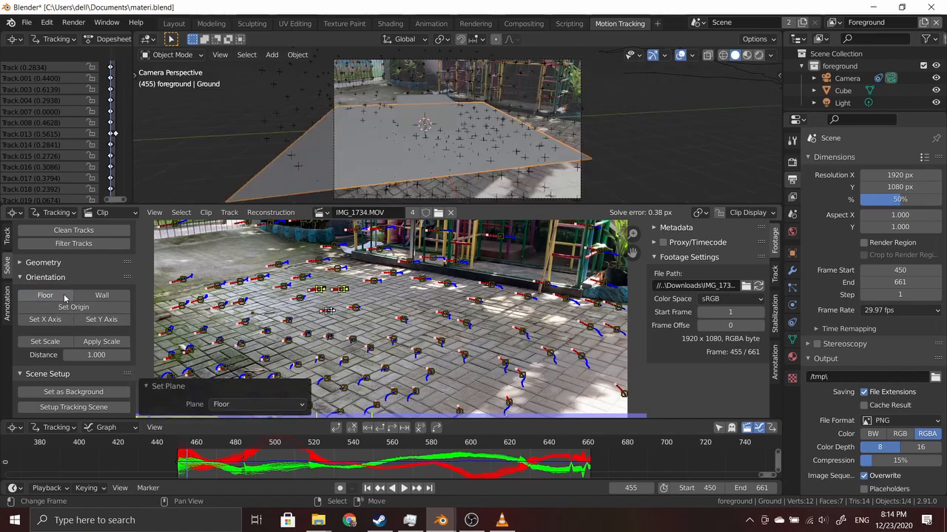
Try setting the floor from three far-apart markers at the right, upper and left parts of the paving
click(521, 333)
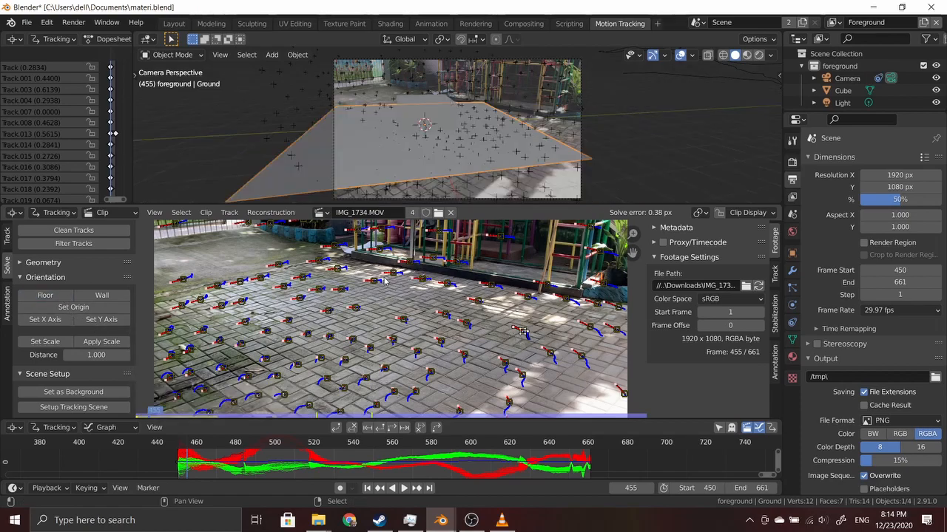
shift+click(337, 270)
shift+click(241, 303)
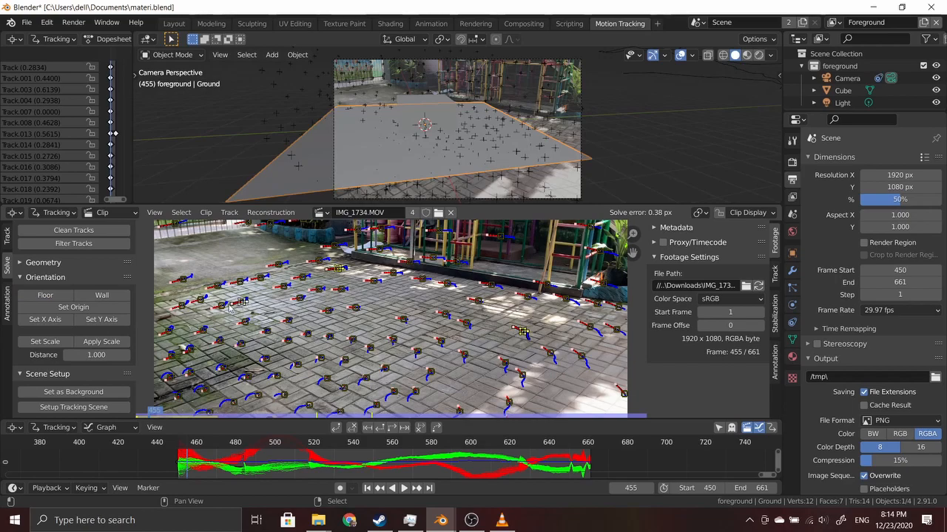
click(48, 296)
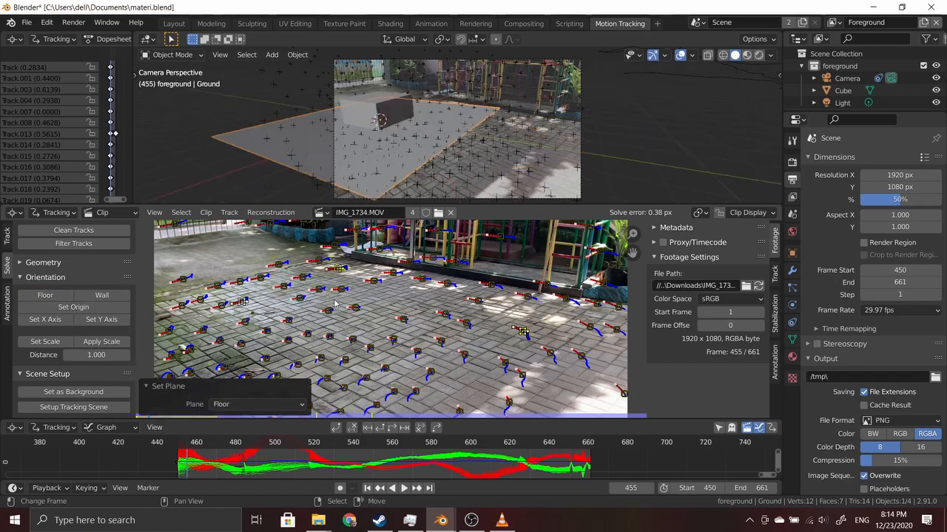
Try two more sets of three paving markers to redefine the floor, the second spanning a wider triangle toward the back edge
shift+click(299, 298)
click(299, 300)
shift+click(321, 291)
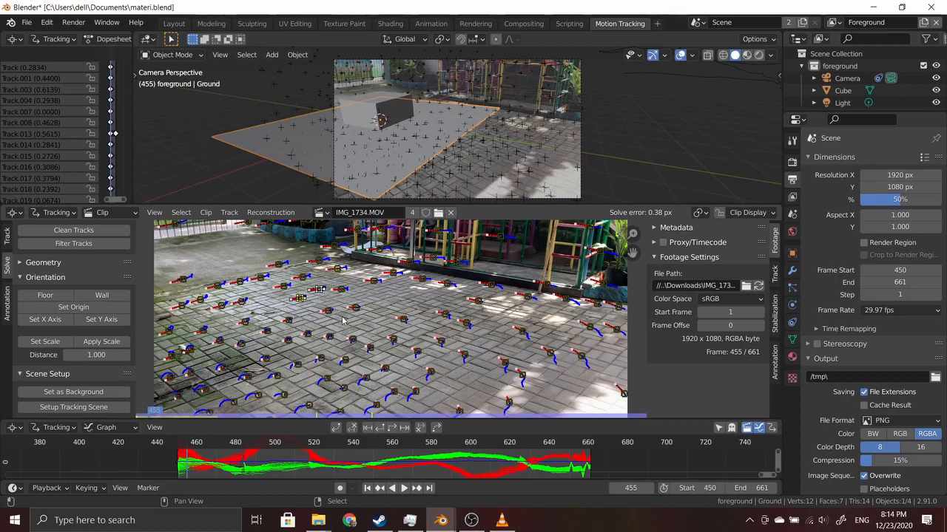
shift+click(389, 344)
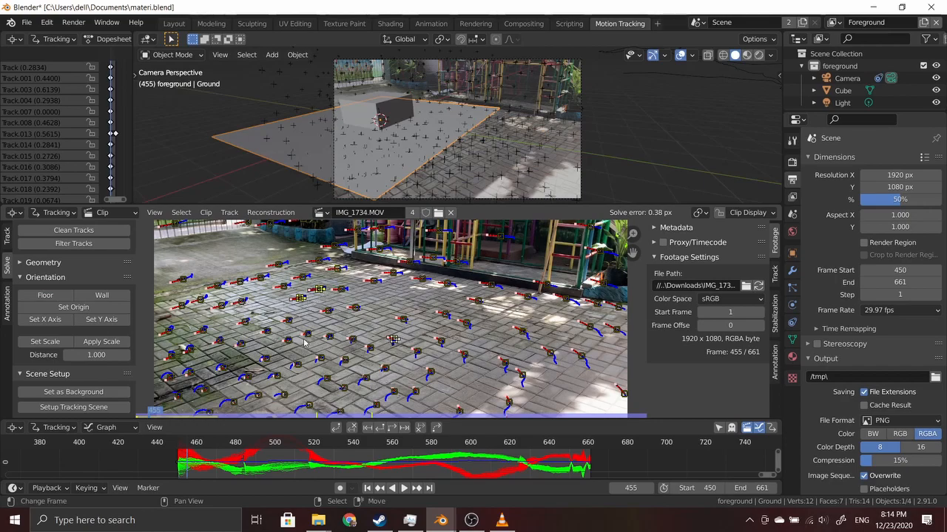
click(68, 306)
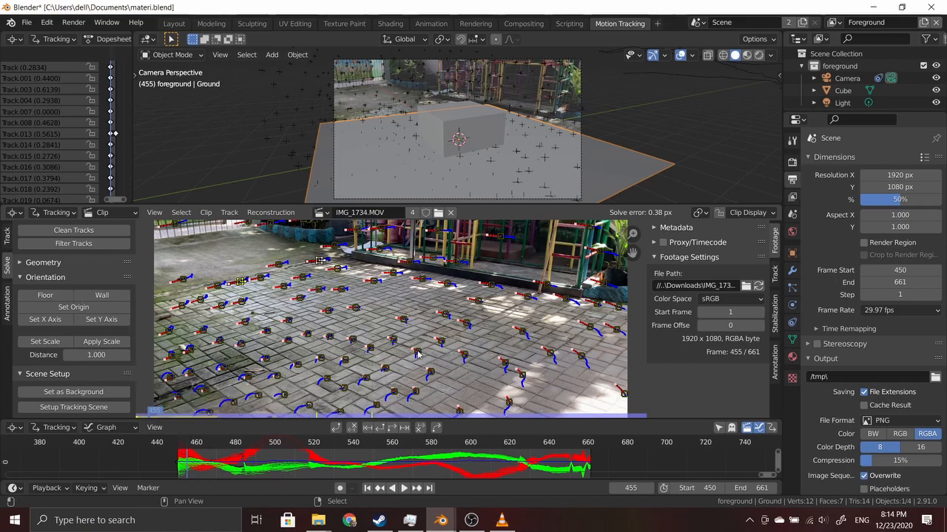
click(59, 299)
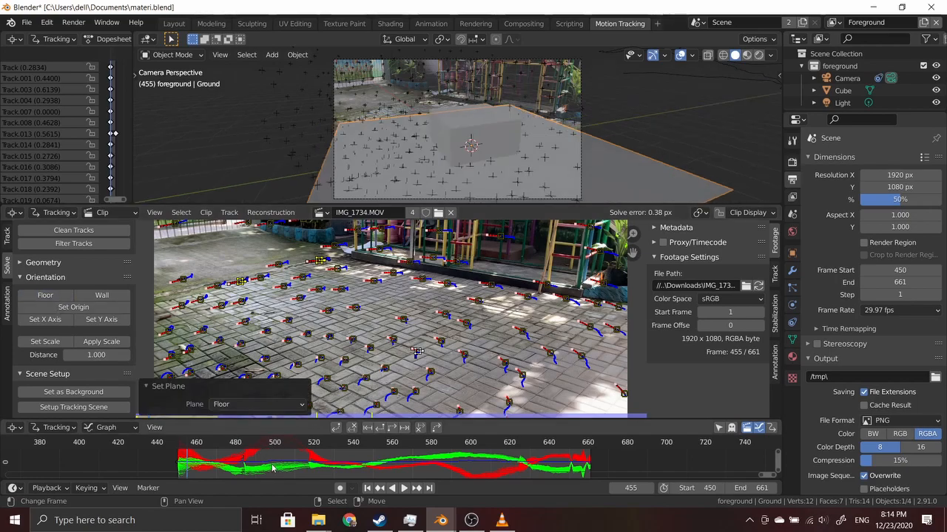
Go to frame 520 and set the floor from three markers forming a wide triangle on the central paving
drag(268, 467, 255, 458)
click(314, 465)
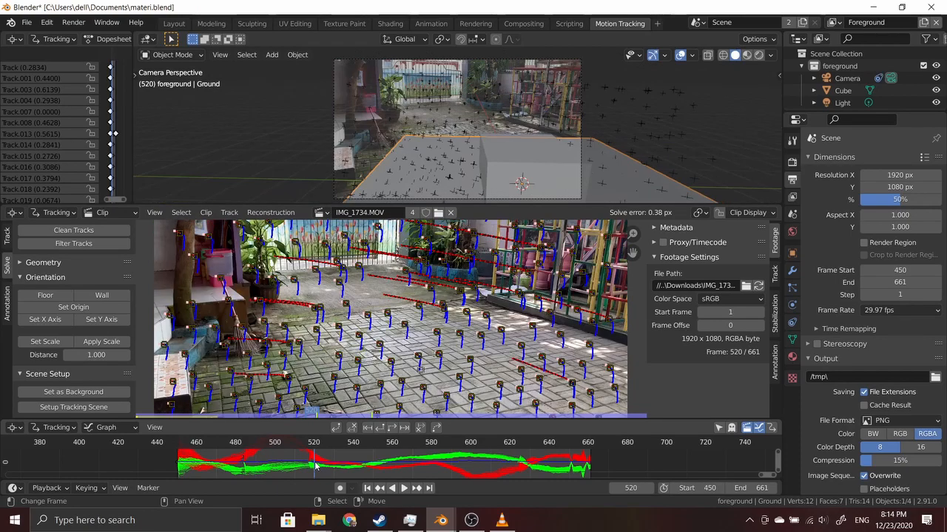
click(360, 336)
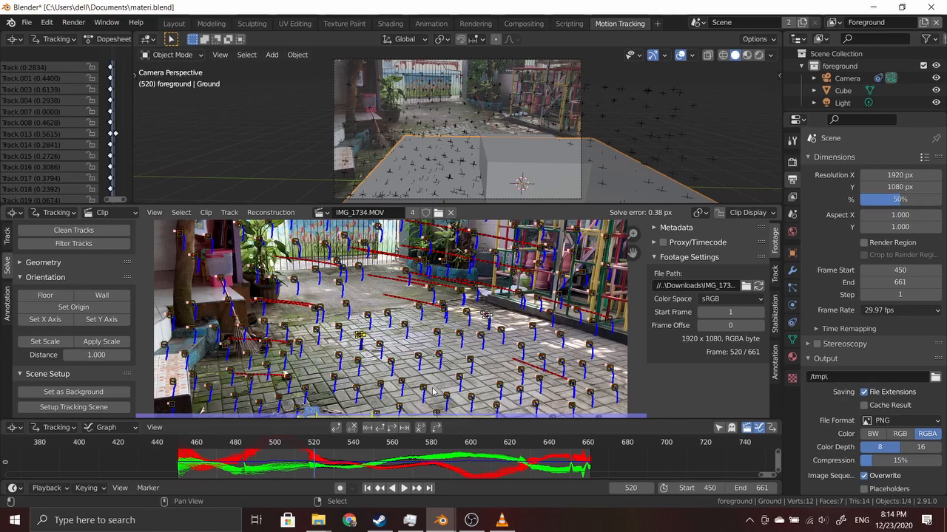
click(55, 298)
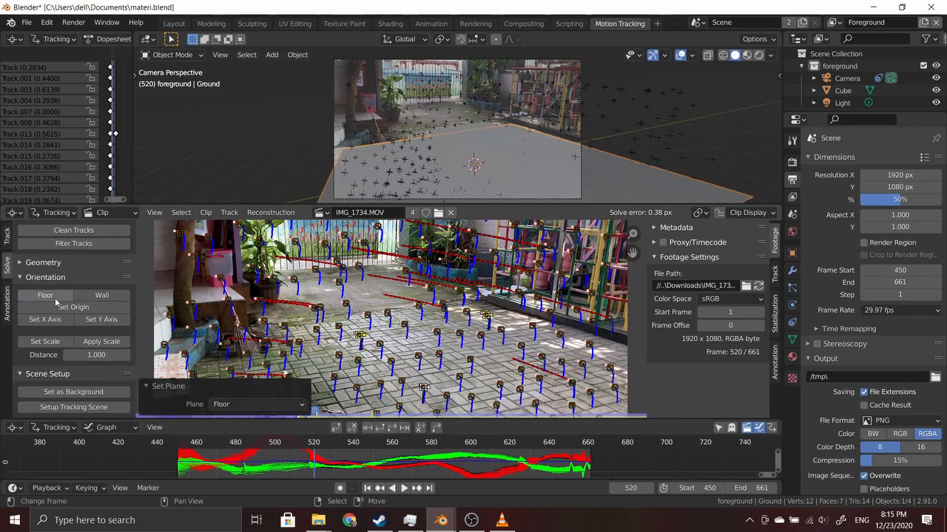
scroll(528, 171, down, 4)
scroll(528, 170, up, 4)
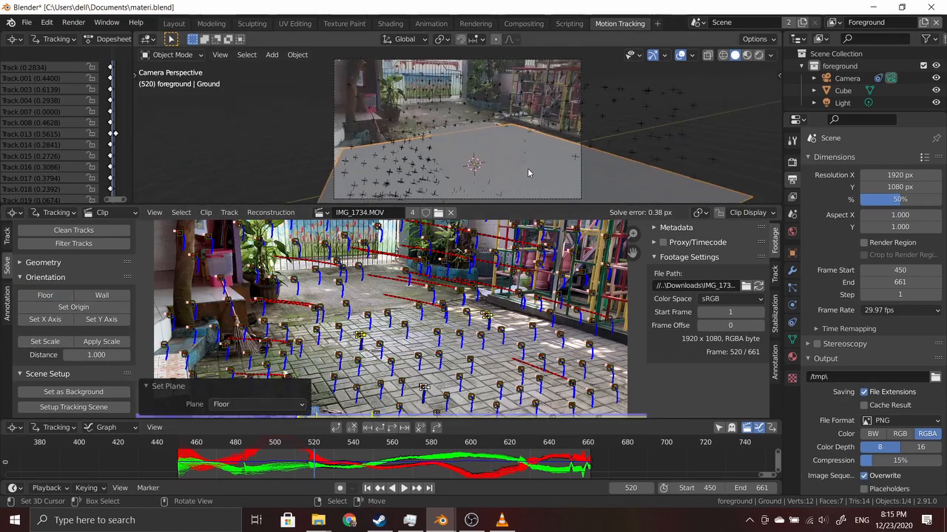
Examine the ground plane and cube against the footage and tracked points, through the camera and from an orbited view
scroll(527, 168, up, 3)
scroll(527, 168, down, 5)
scroll(527, 168, up, 2)
scroll(528, 169, up, 2)
scroll(523, 169, down, 3)
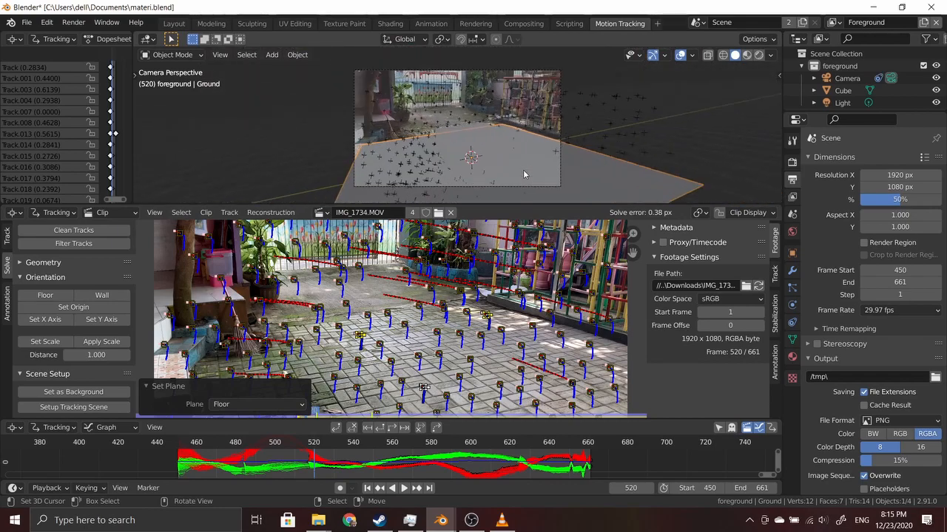
scroll(524, 175, up, 2)
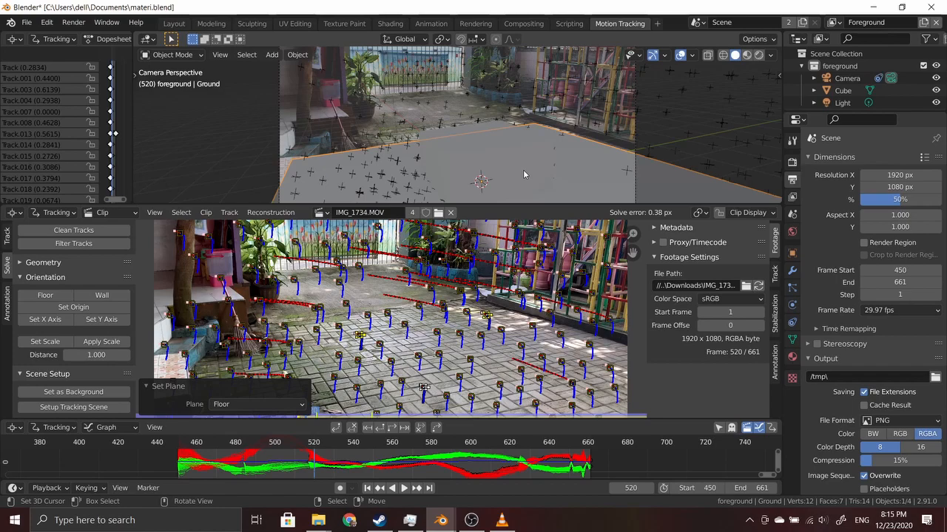
scroll(524, 175, down, 5)
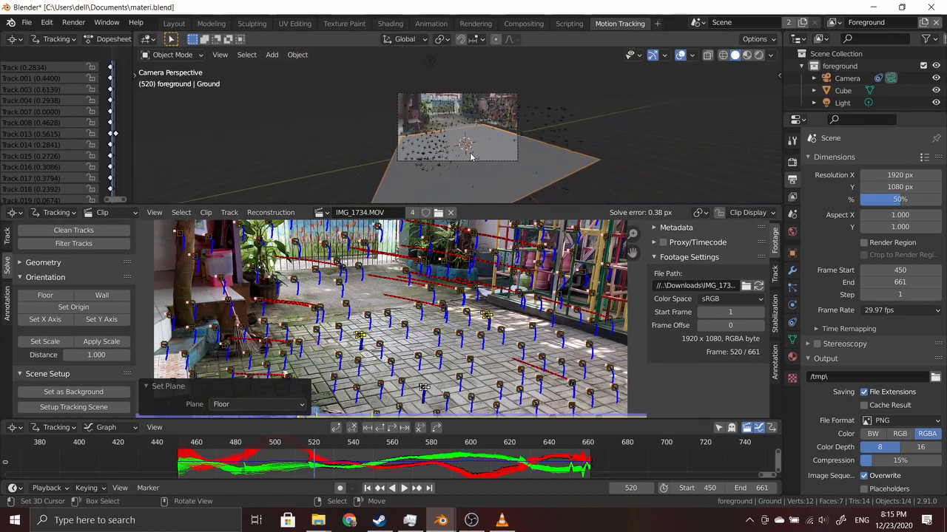
scroll(473, 159, up, 3)
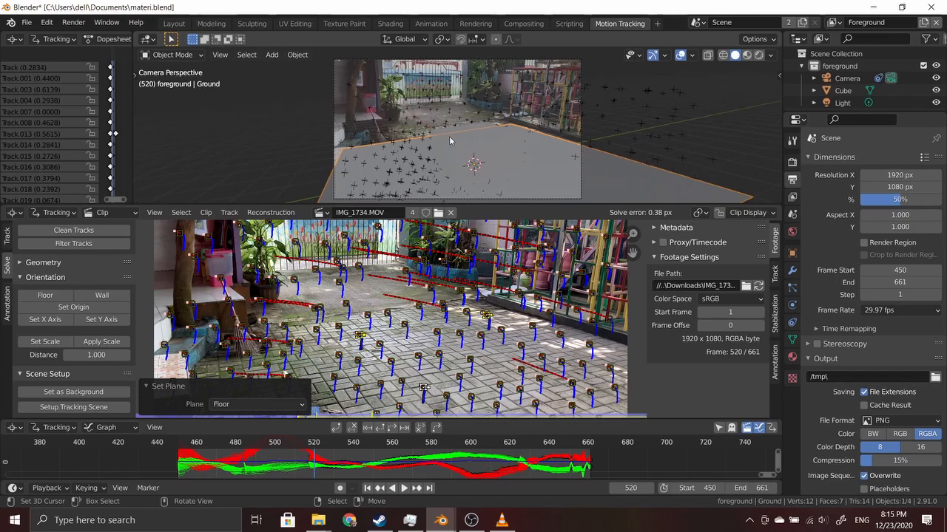
click(452, 142)
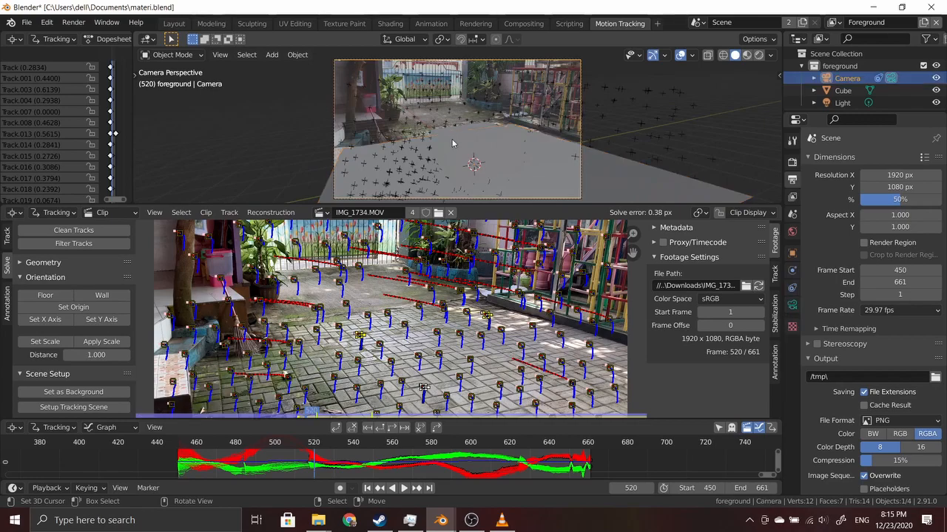
middle_drag(492, 135, 509, 168)
click(484, 136)
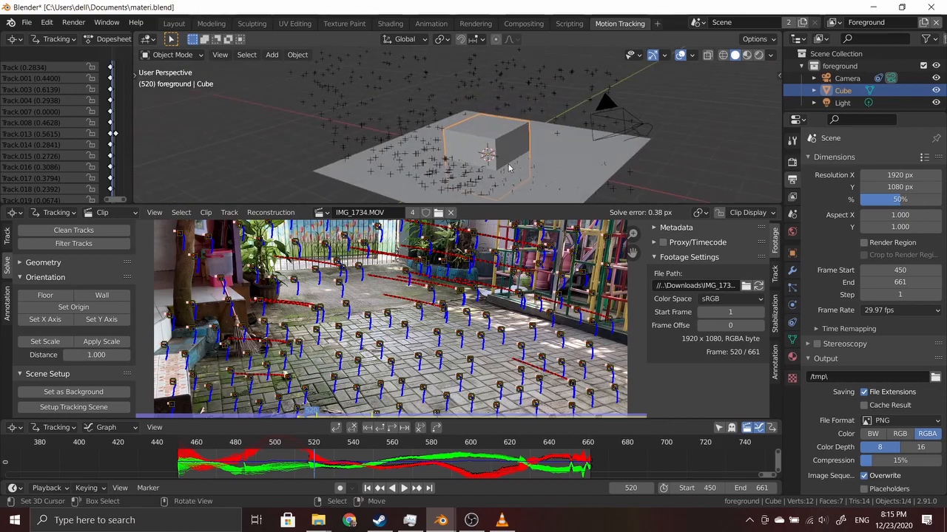
key(KP_0)
Set the scene scale from two adjacent paving markers at a distance of 1.000
scroll(416, 344, up, 2)
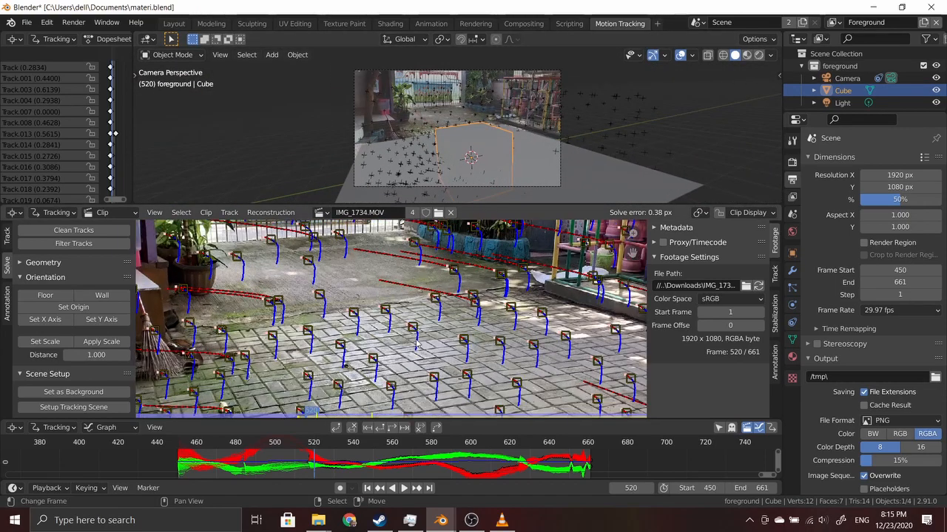
scroll(416, 344, up, 2)
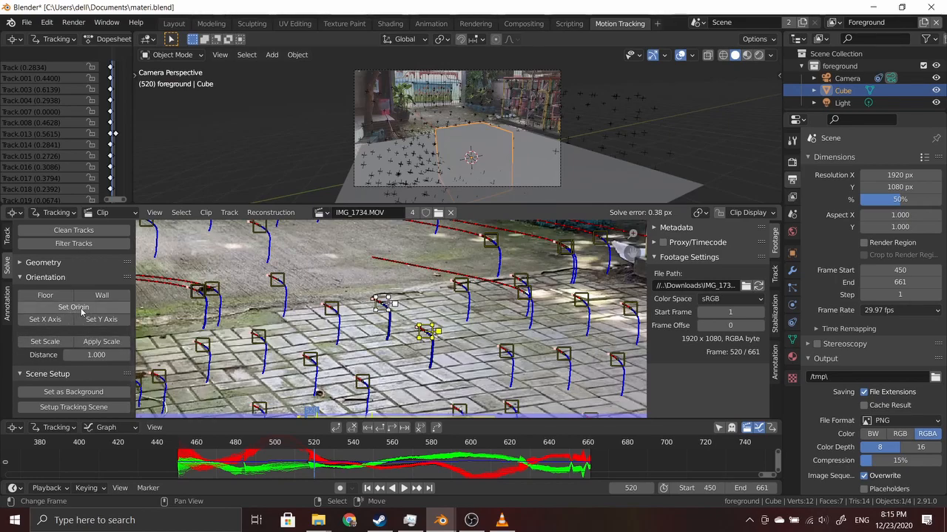
click(52, 343)
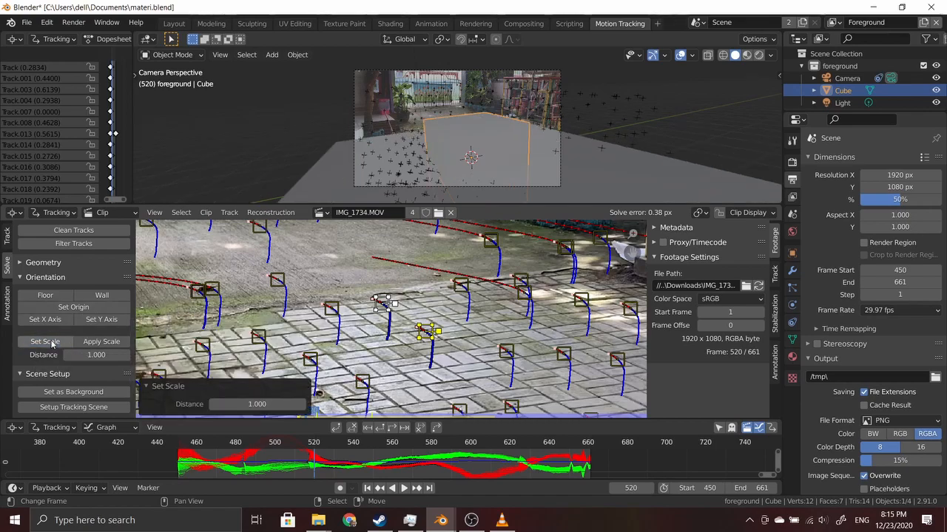
scroll(427, 289, down, 2)
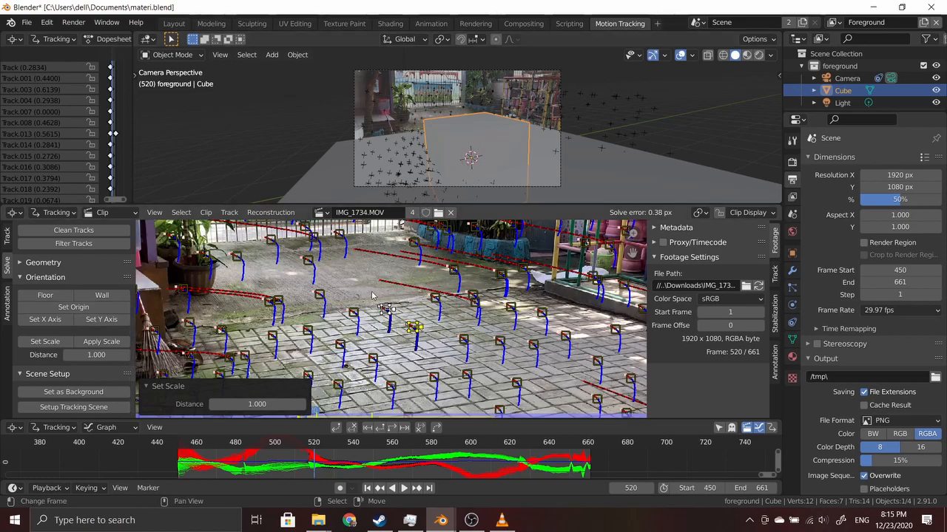
Set the scene origin to a single marker in the middle of the paving and check the alignment from an orbited view
scroll(467, 334, down, 3)
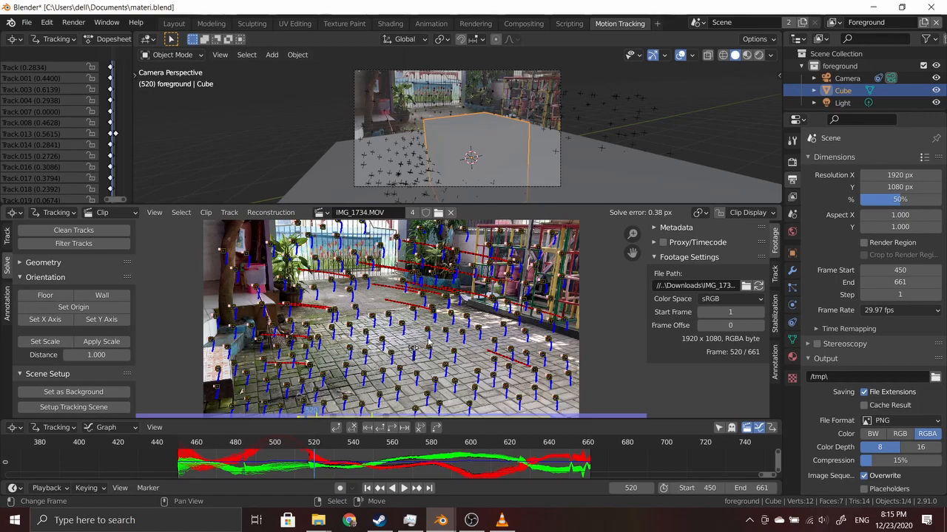
click(73, 307)
scroll(491, 182, up, 4)
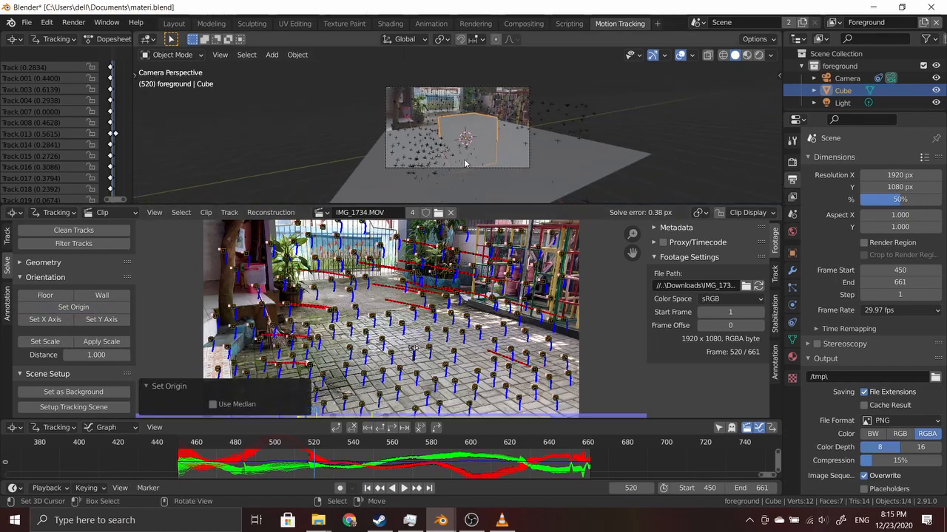
middle_drag(452, 181, 555, 201)
scroll(562, 177, down, 8)
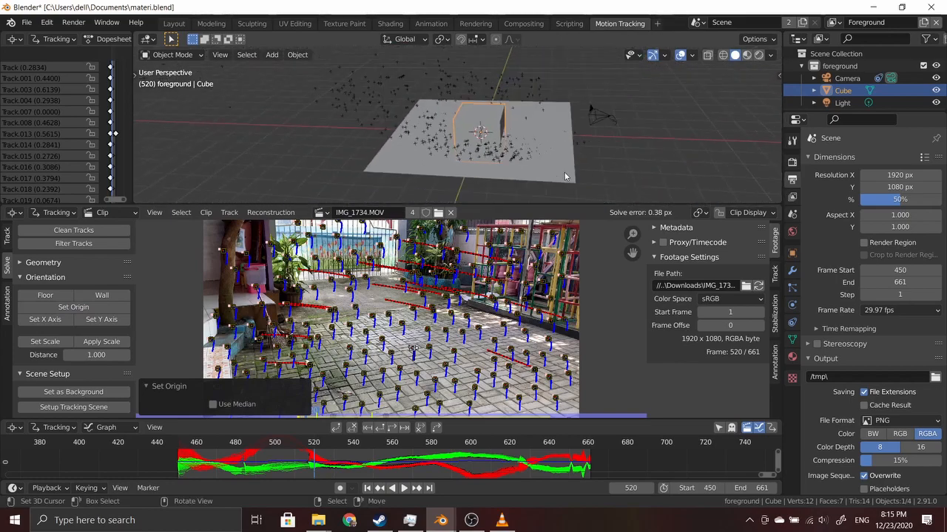
key(KP_0)
scroll(562, 176, down, 4)
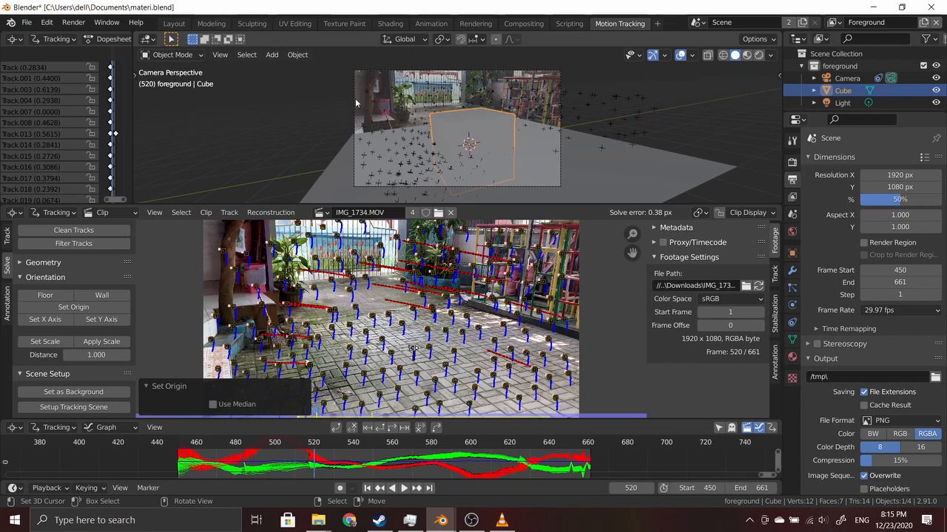
Switch to the Layout workspace, look through the camera, and play the shot from frame 450
click(181, 25)
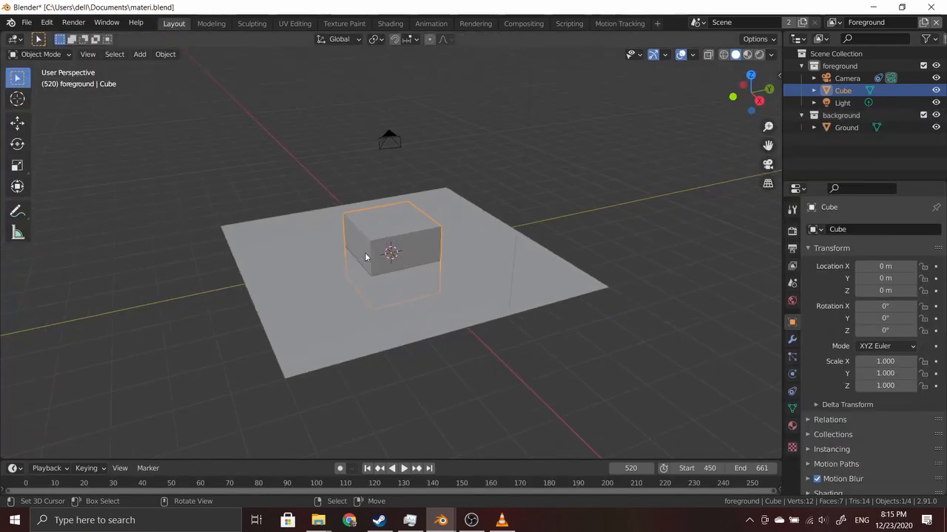
key(KP_0)
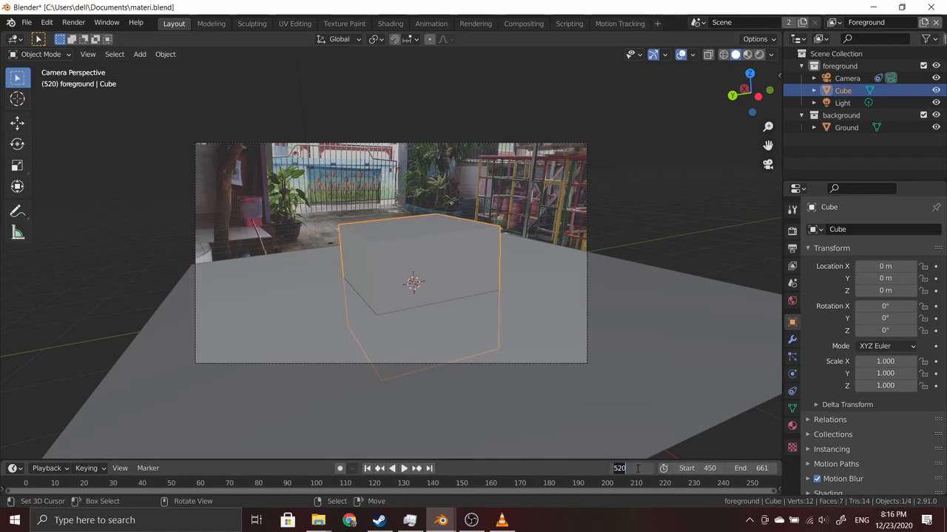
key(Return)
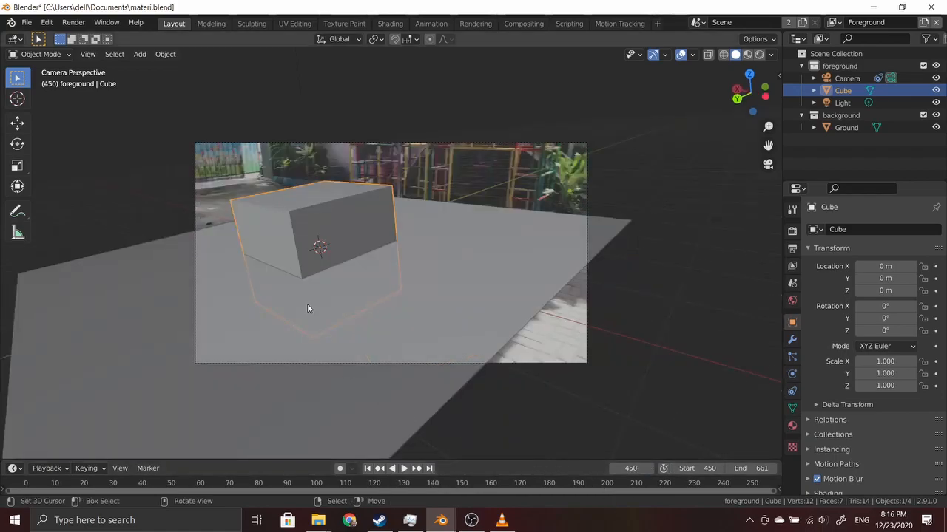
key(space)
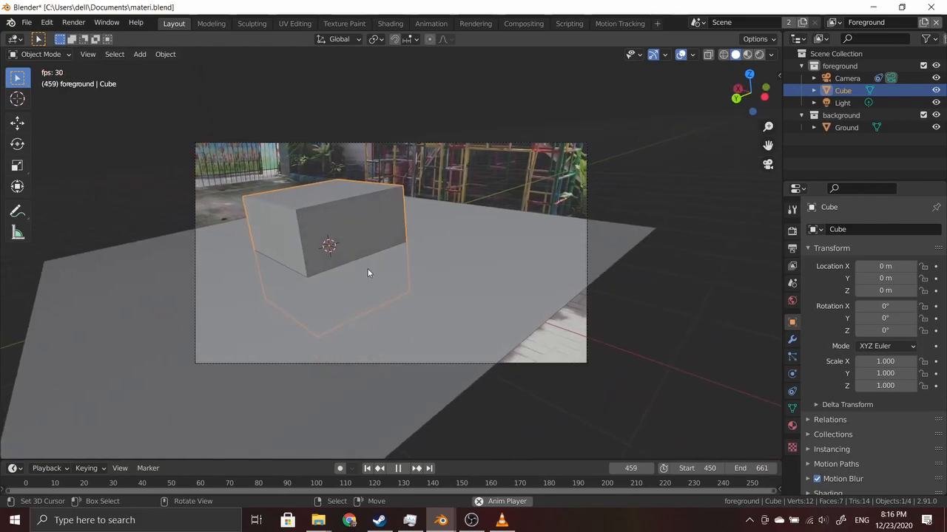
key(space)
Move the cube up 1 m along the Z axis
key(g)
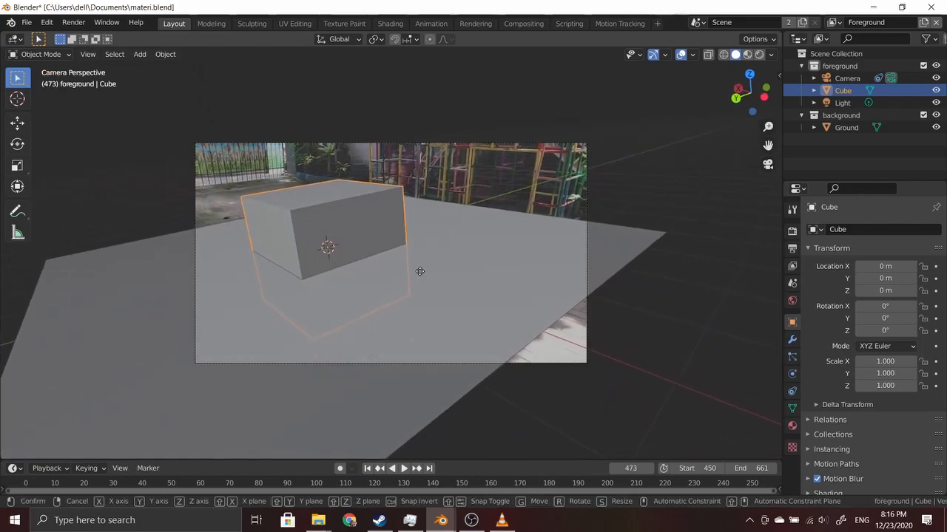
text(z)
text(1)
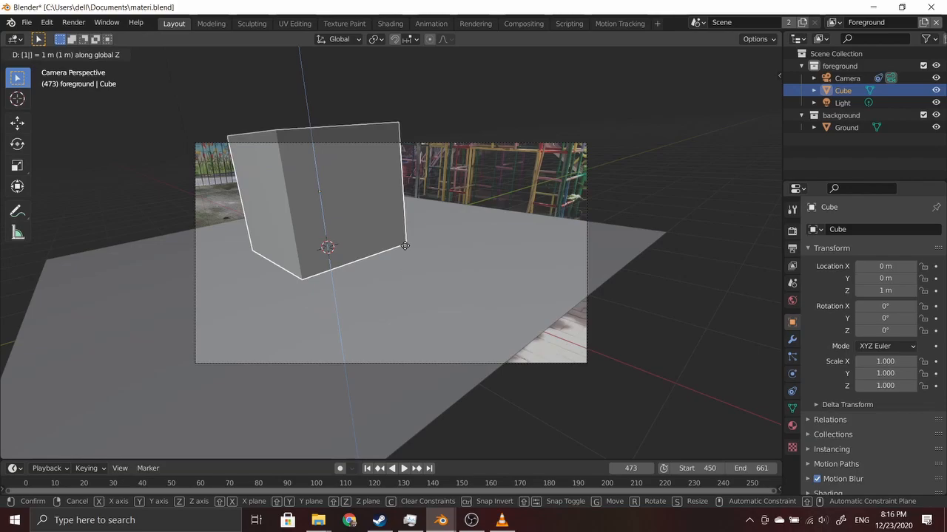
key(Return)
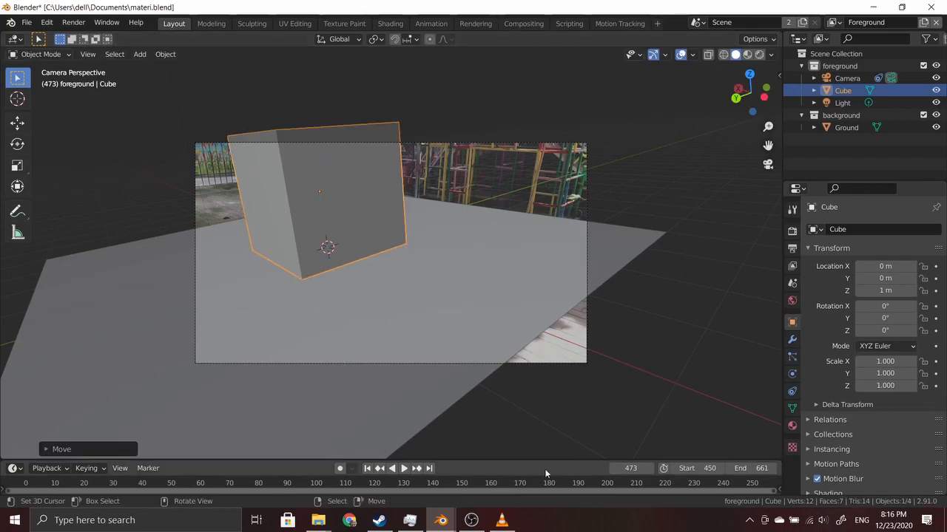
Select the ground plane, preview the scene in rendered shading, and set the viewport to material preview shading
scroll(513, 367, down, 3)
click(444, 307)
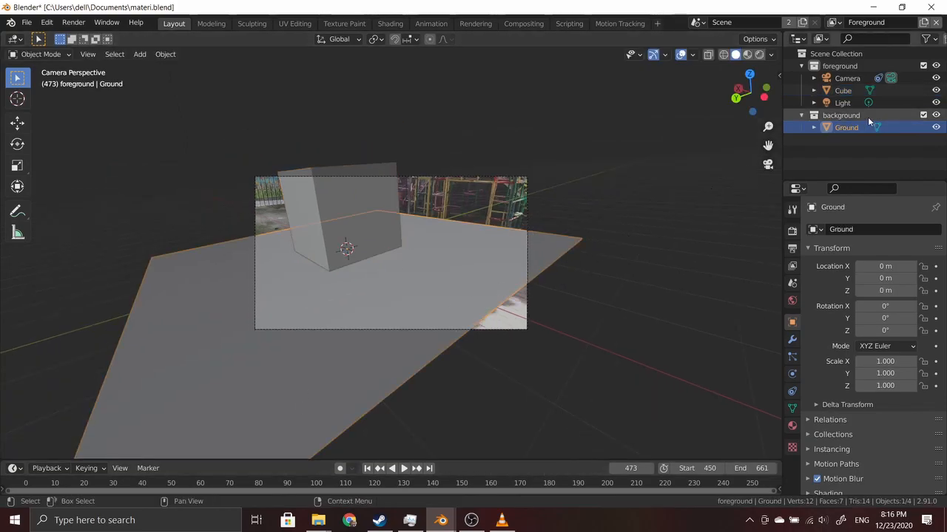
click(758, 55)
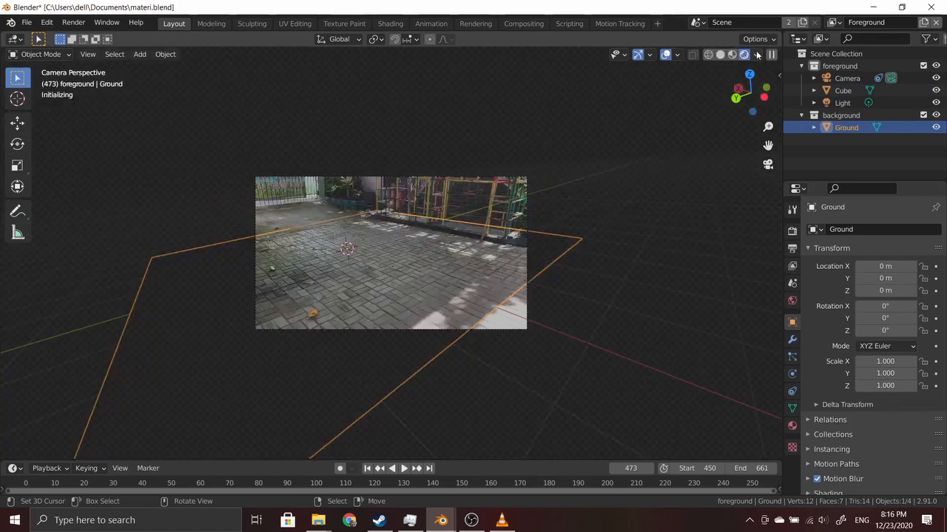
scroll(640, 113, down, 1)
scroll(644, 133, up, 2)
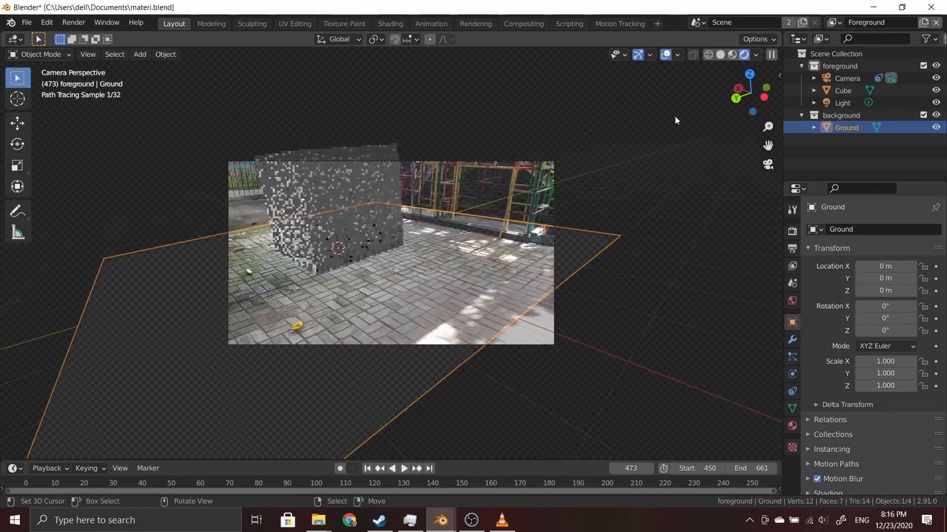
click(732, 55)
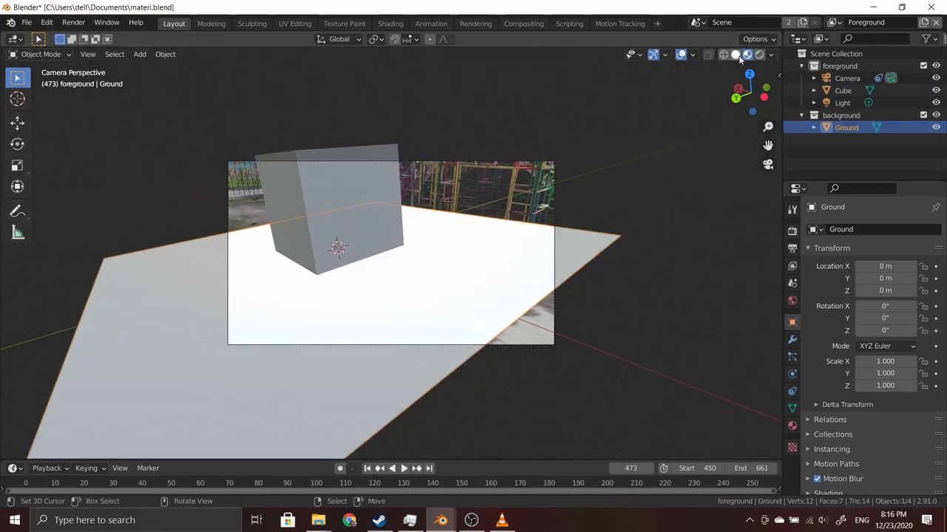
click(758, 55)
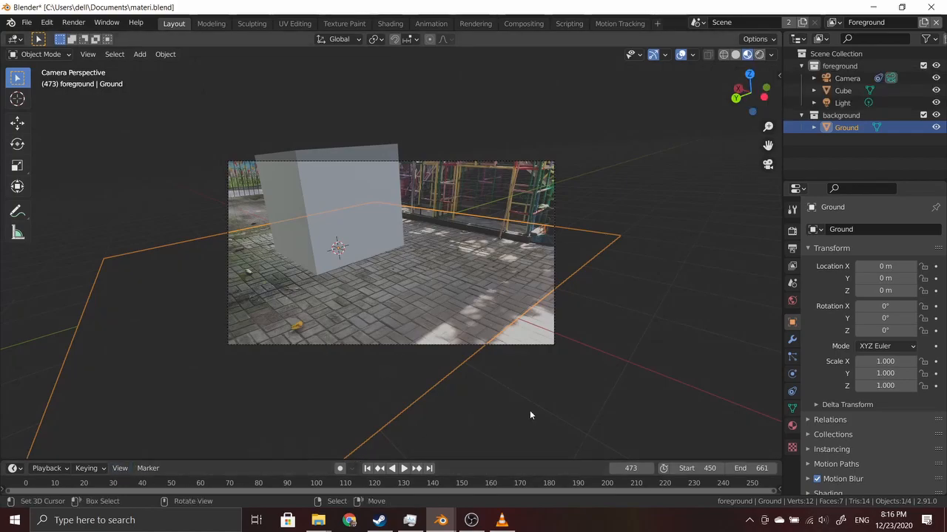
Deselect everything and play the shot from frame 450 to check how the cube sticks to the paving
key(shift+Left)
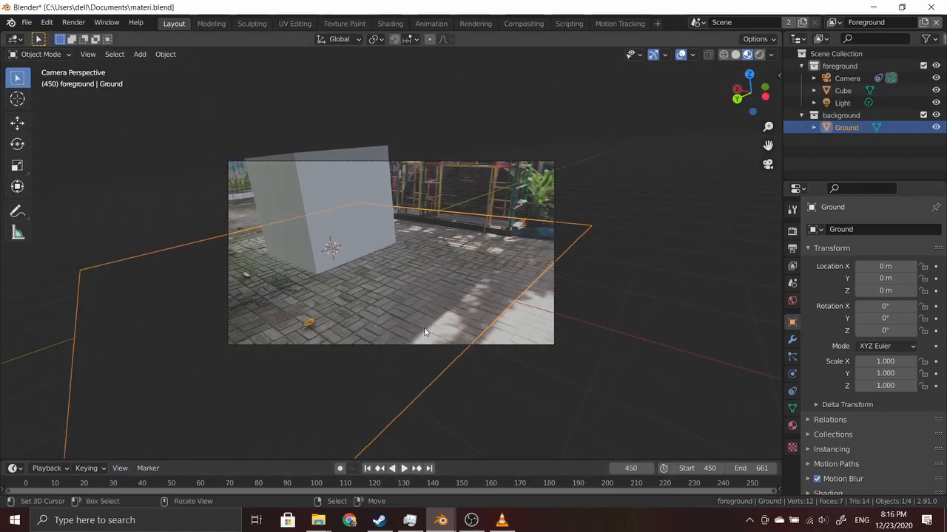
key(a)
scroll(409, 272, up, 4)
key(alt+a)
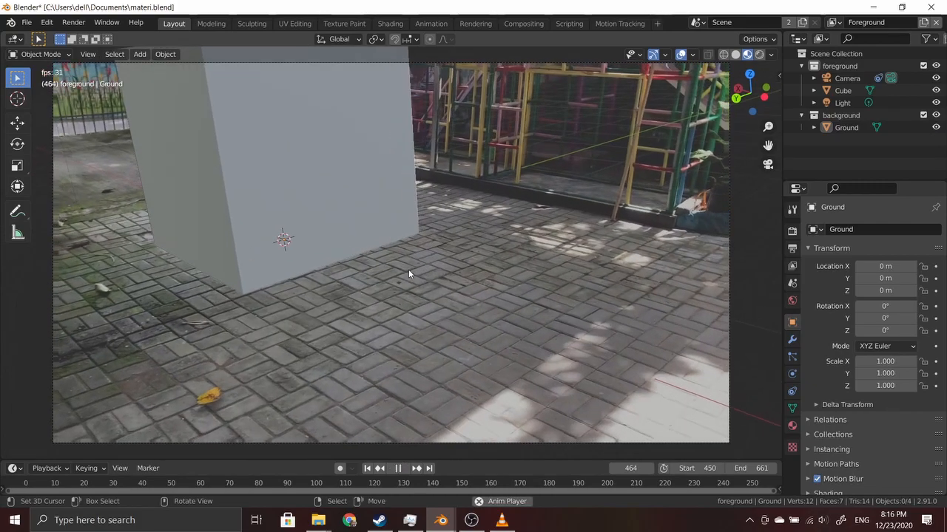
scroll(409, 274, down, 1)
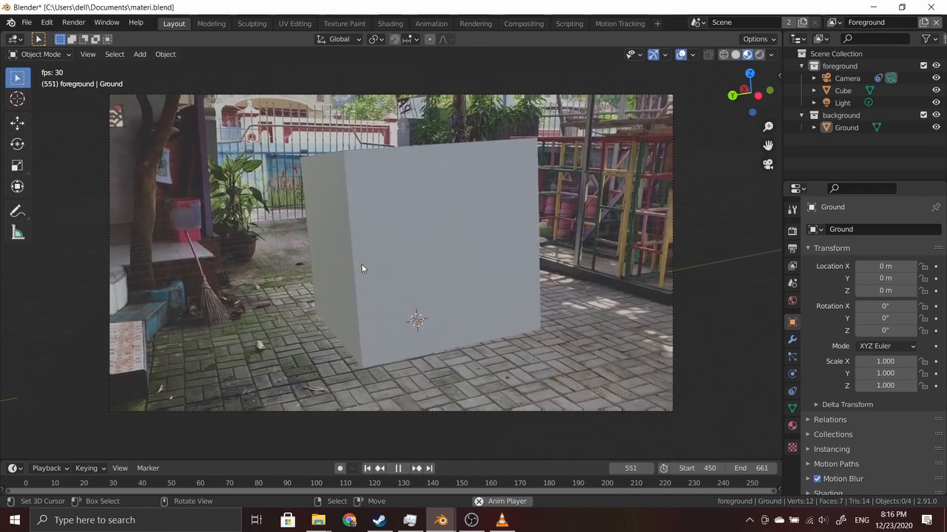
key(space)
Enlarge the timeline, bring frames 450–661 into view, and scrub to frame 484 to inspect the cube on the paving
scroll(636, 488, down, 5)
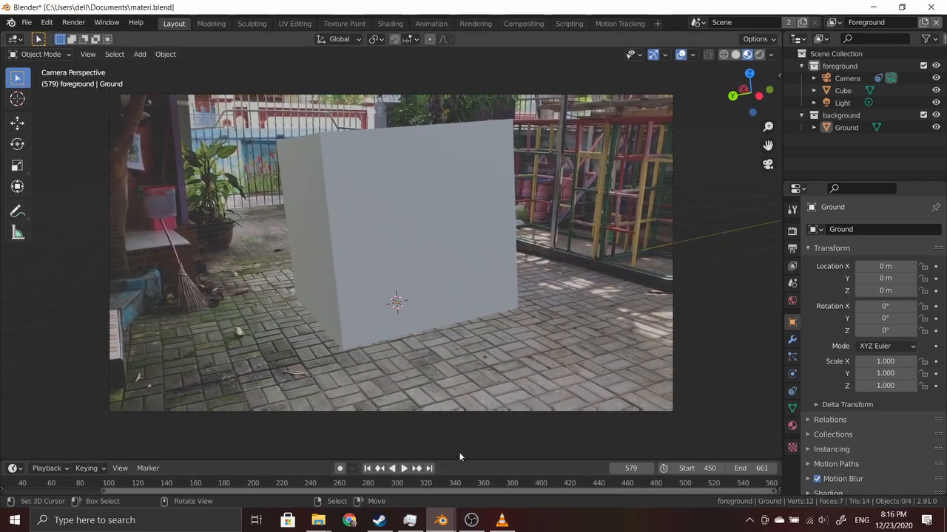
drag(460, 460, 460, 419)
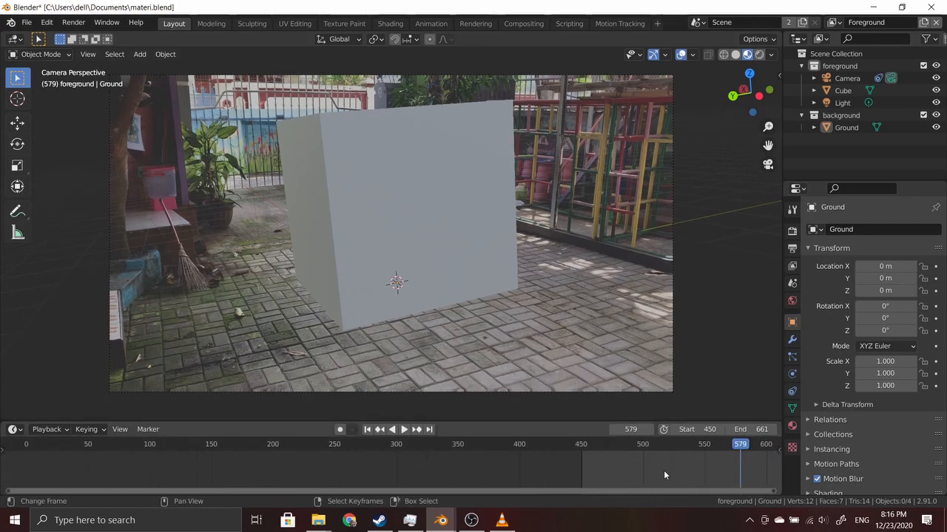
middle_drag(663, 472, 517, 467)
drag(519, 467, 480, 462)
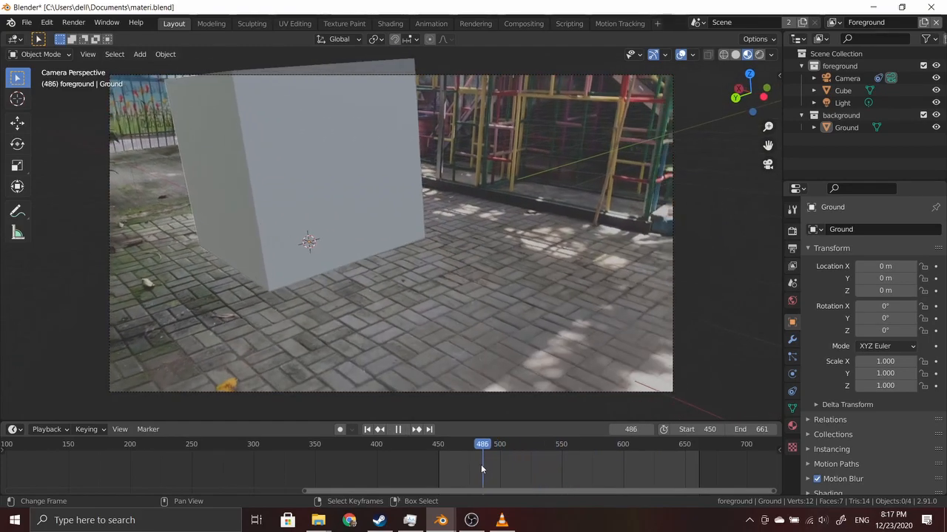
scroll(442, 313, down, 2)
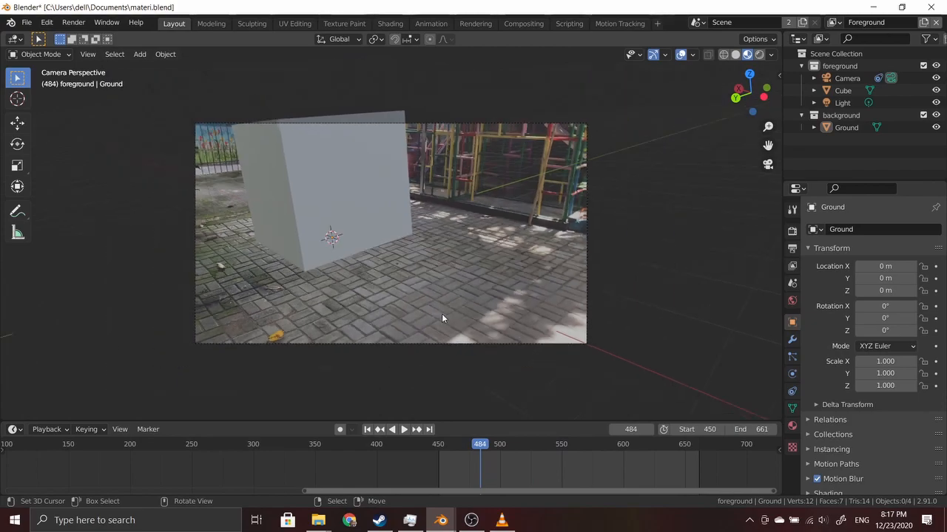
scroll(442, 318, up, 3)
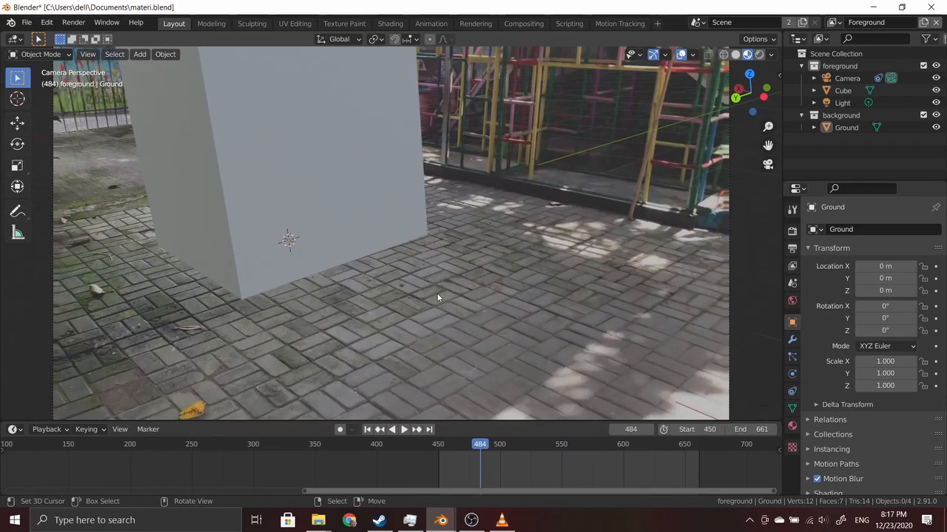
scroll(446, 294, down, 2)
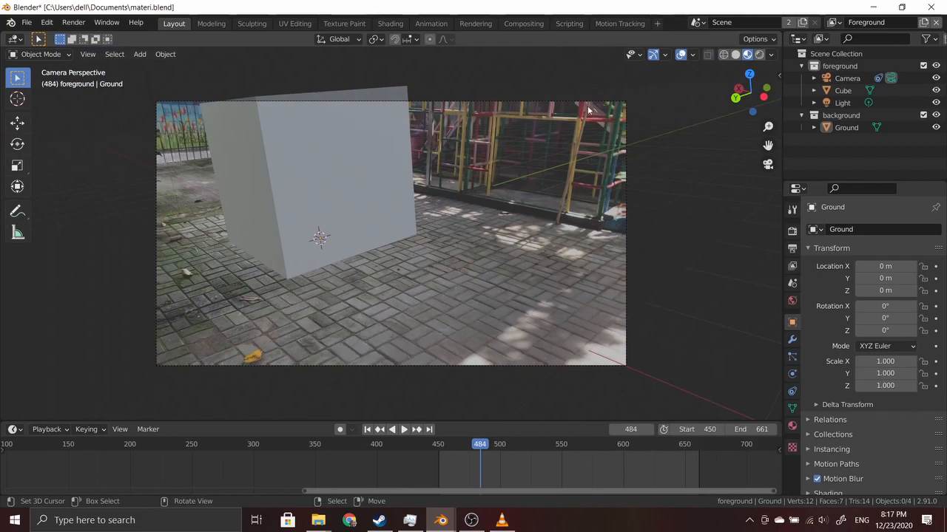
Compare the camera view with a free perspective view, switch to solid shading, and examine the cube on the ground plane
scroll(557, 190, down, 3)
scroll(509, 181, up, 3)
key(KP_0)
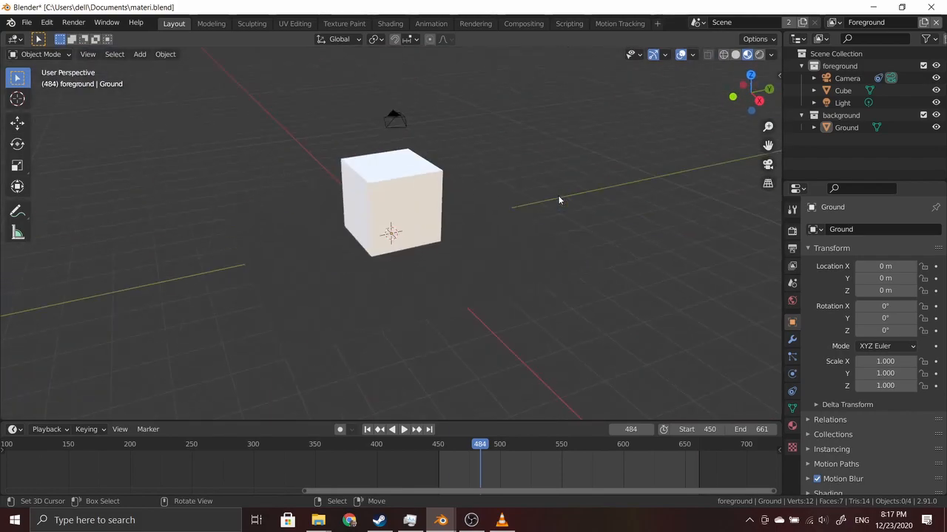
key(KP_0)
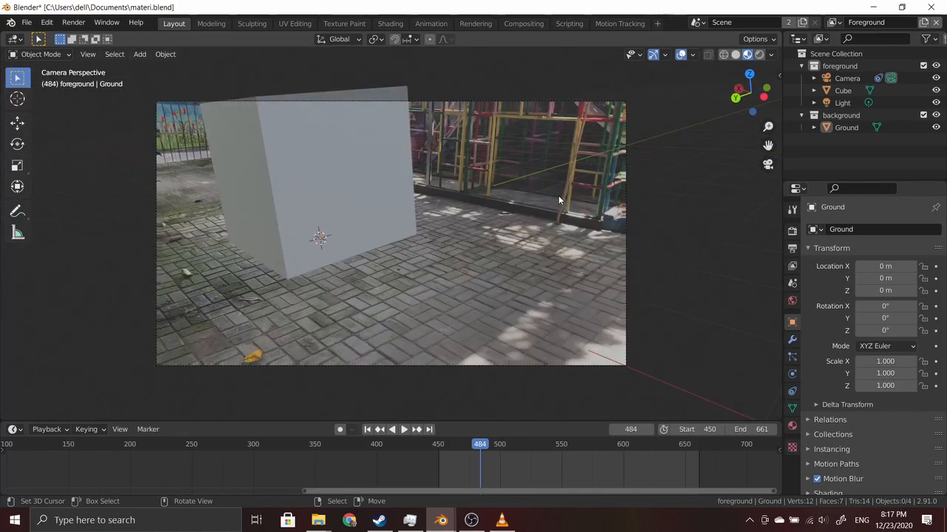
key(KP_0)
middle_drag(558, 196, 666, 115)
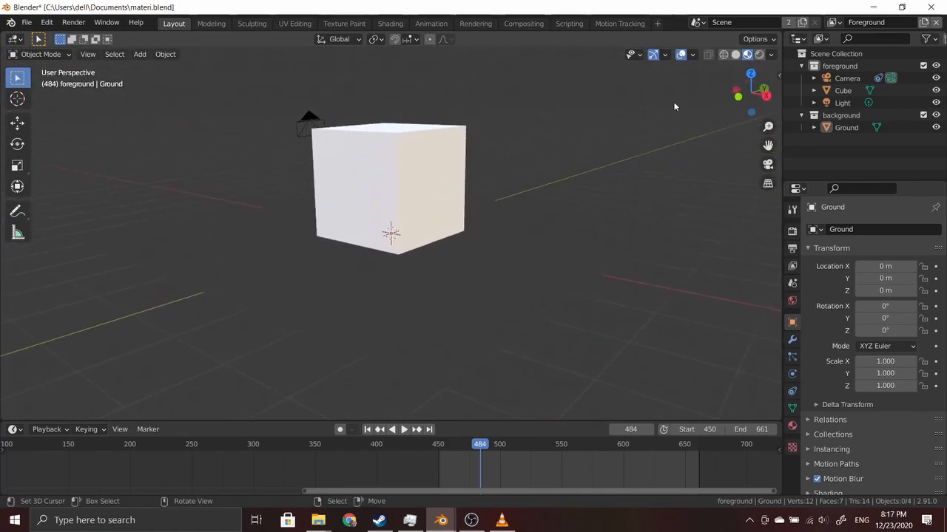
click(735, 54)
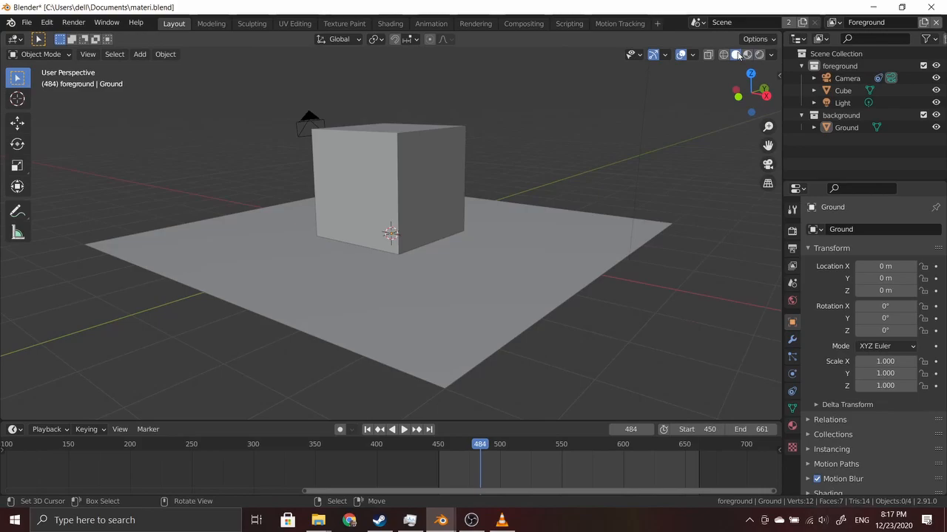
middle_drag(532, 192, 505, 220)
Select the cube and the ground plane in turn to examine how they sit together in the camera view
click(403, 191)
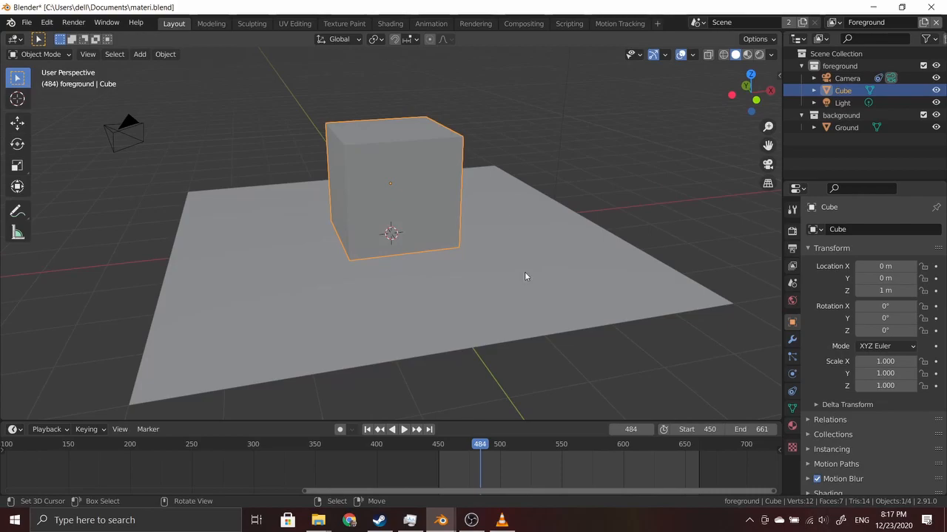
key(KP_0)
click(483, 282)
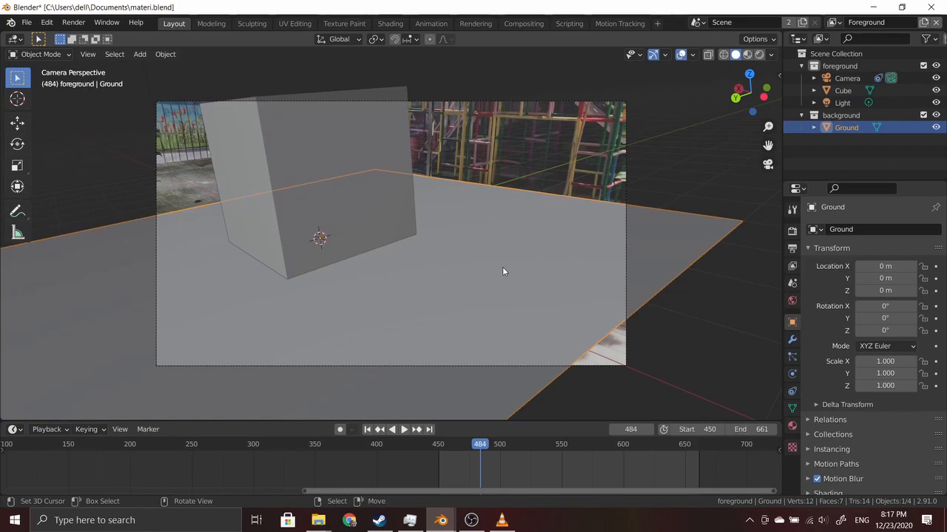
click(295, 166)
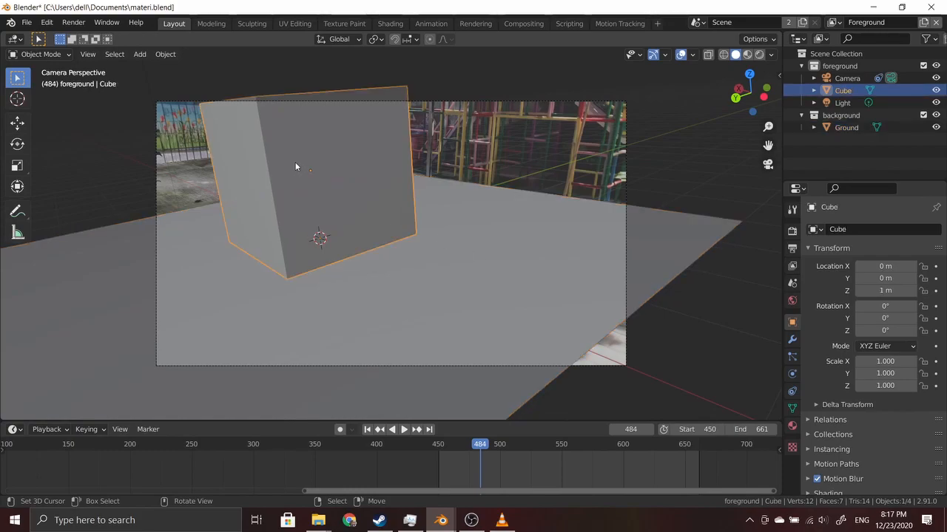
click(505, 284)
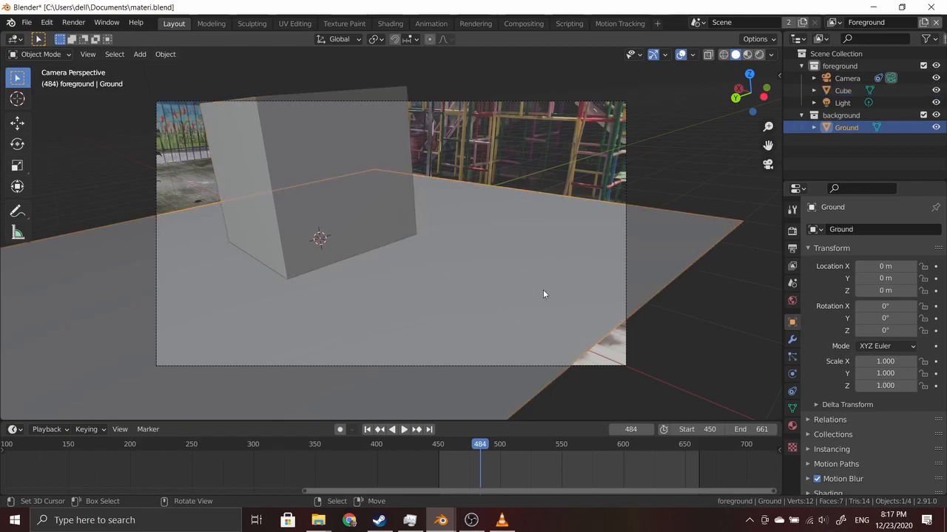
Delete the cube from the foreground collection
click(355, 164)
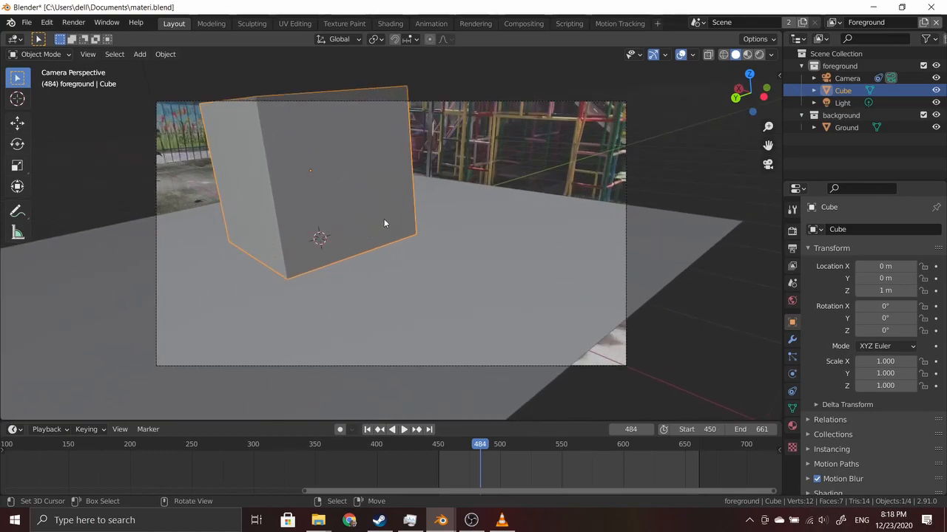
key(x)
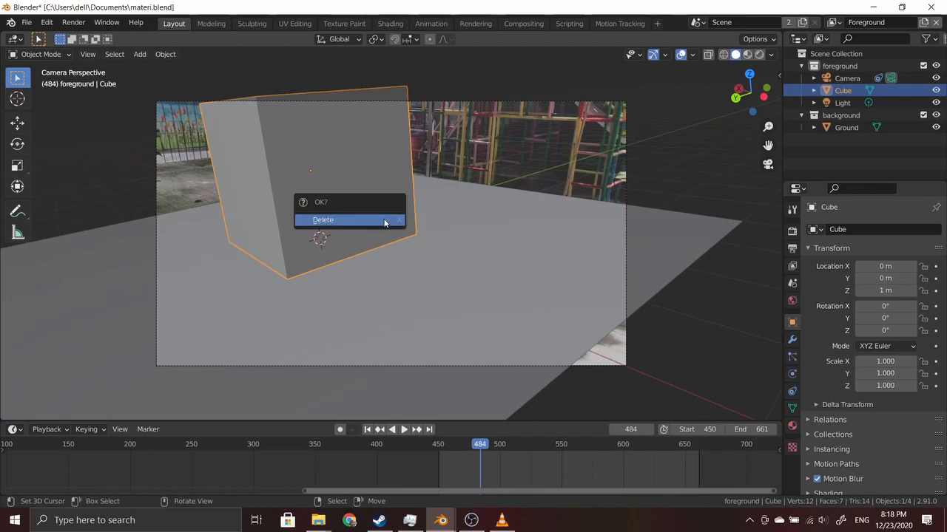
click(384, 223)
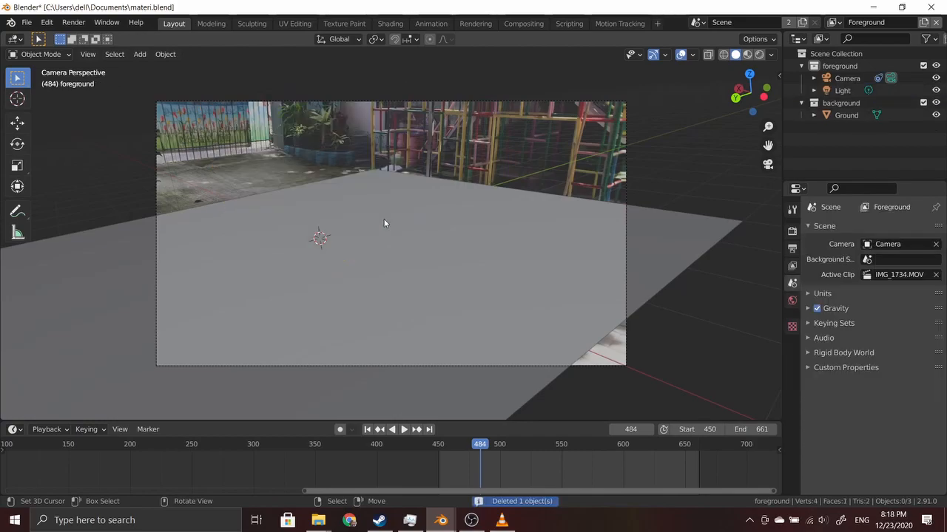
Start appending data from another Blender file and open spaceship.blend in the Documents folder as the source
click(26, 23)
mouse_move(74, 187)
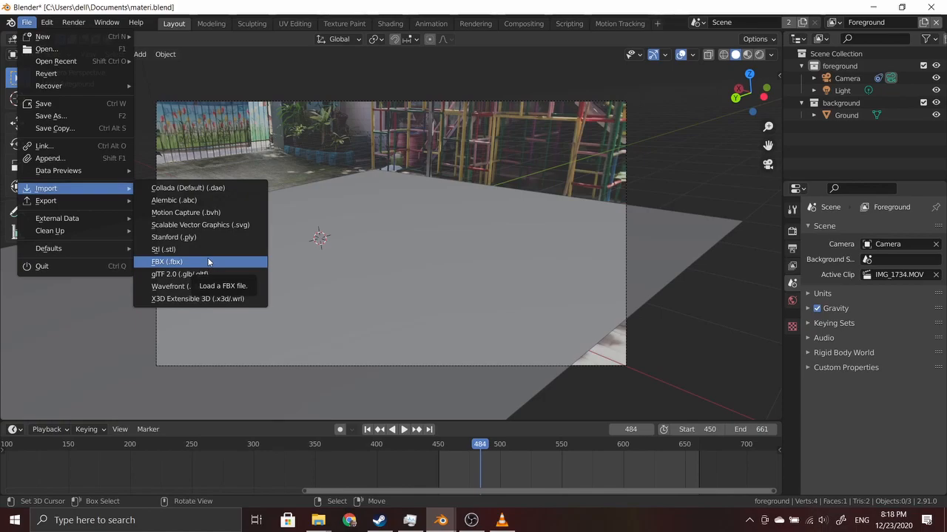
click(62, 158)
scroll(456, 316, down, 5)
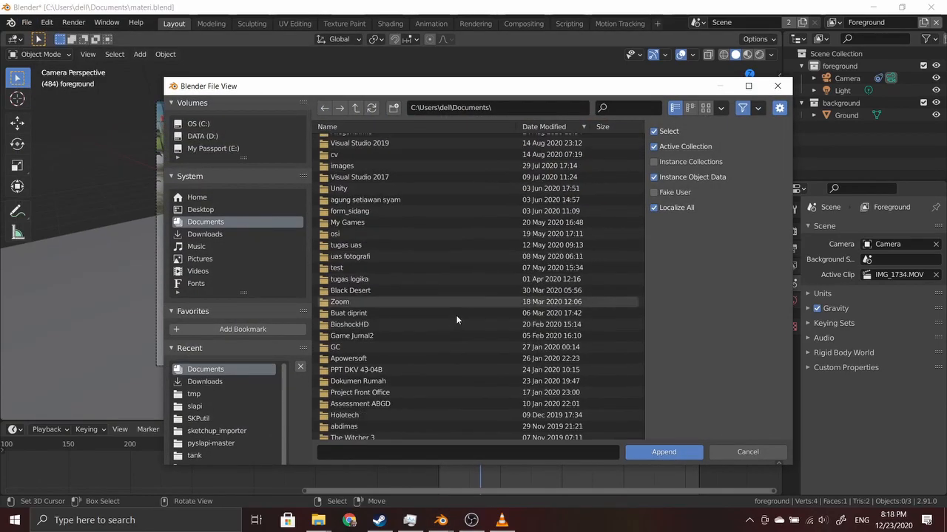
scroll(429, 324, down, 5)
scroll(384, 361, down, 2)
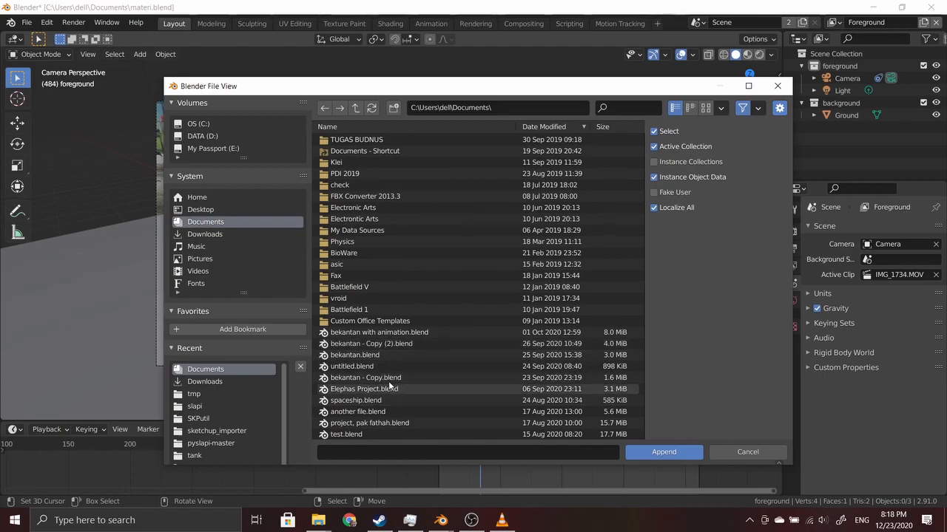
scroll(389, 386, down, 3)
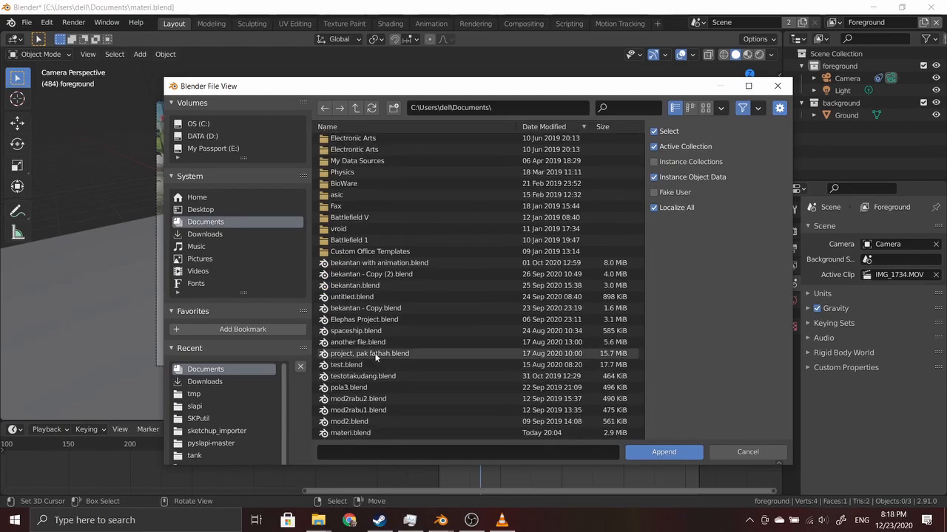
double_click(369, 331)
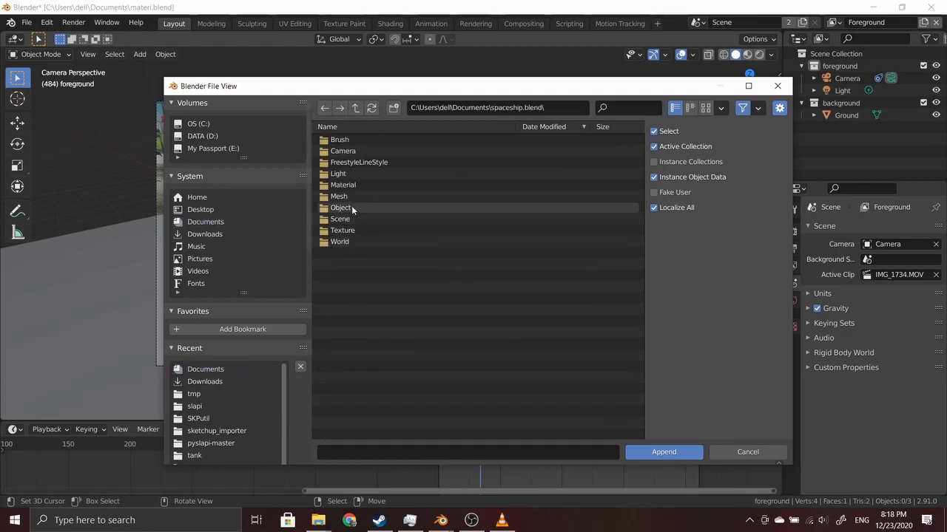
click(324, 108)
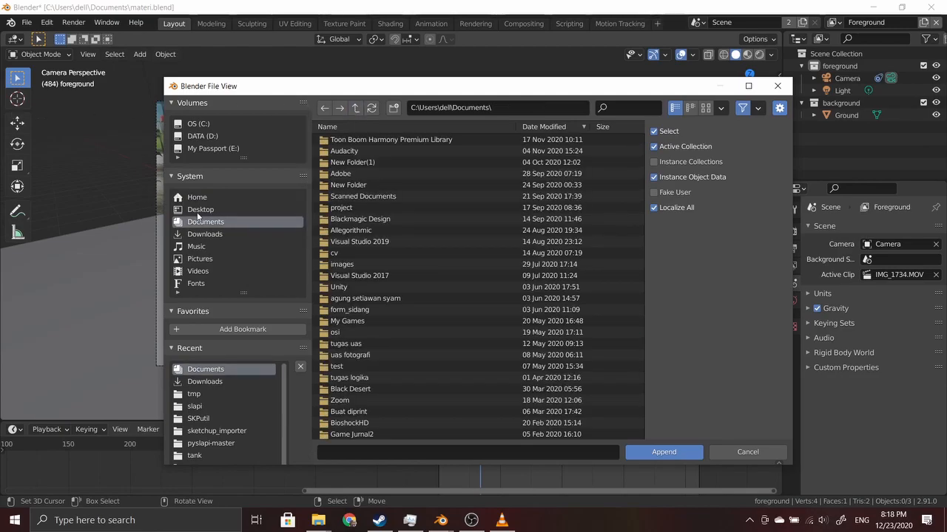
scroll(374, 403, down, 15)
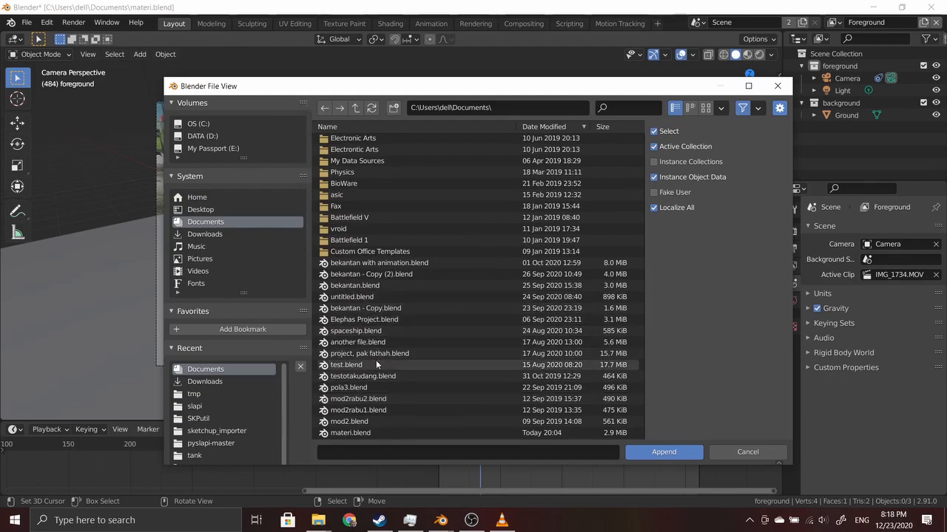
double_click(370, 330)
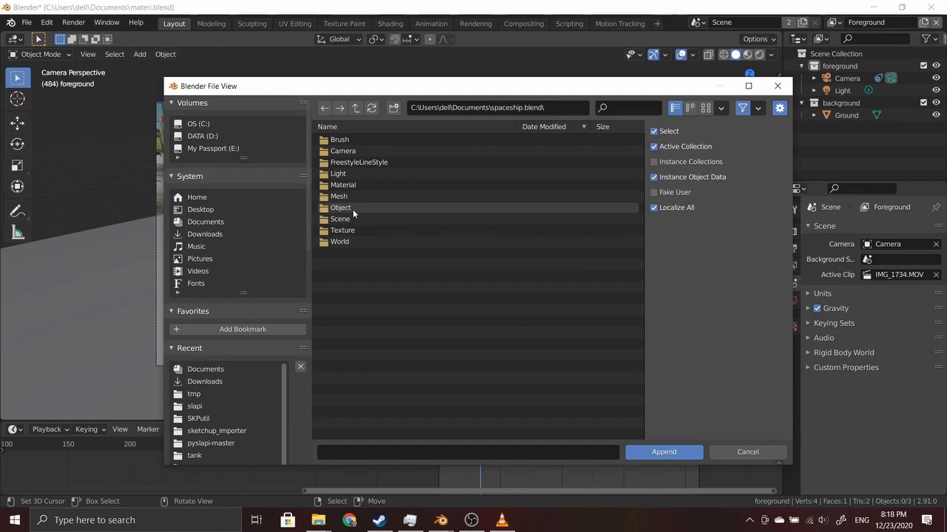
Append the Aerolith object from the Object category of spaceship.blend
click(351, 207)
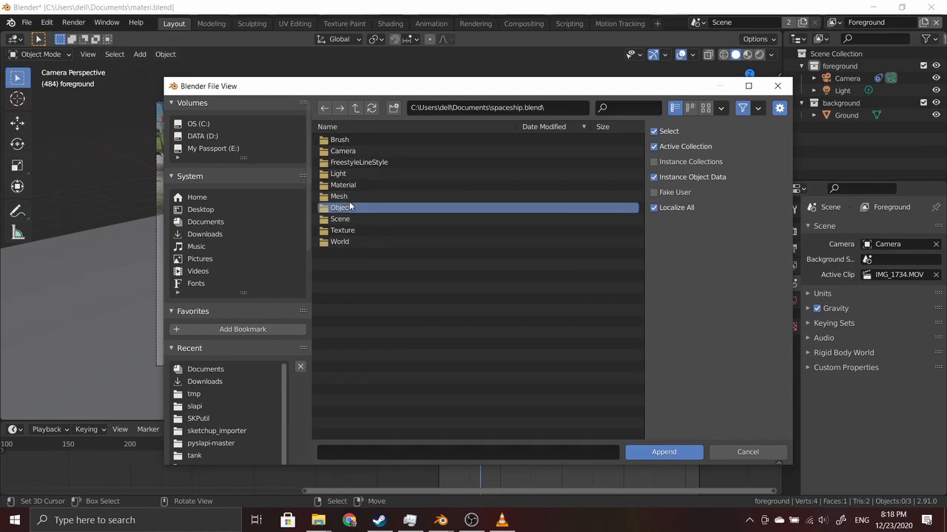
click(351, 207)
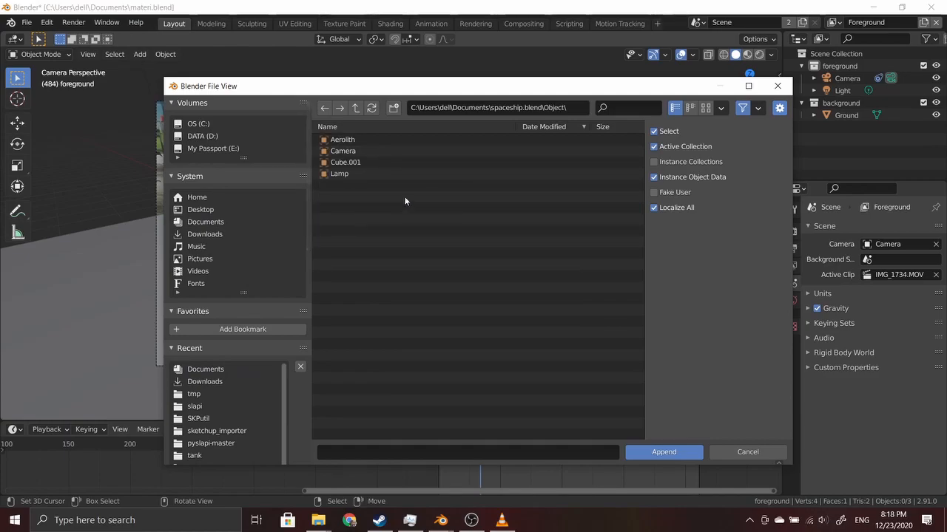
click(377, 143)
double_click(374, 141)
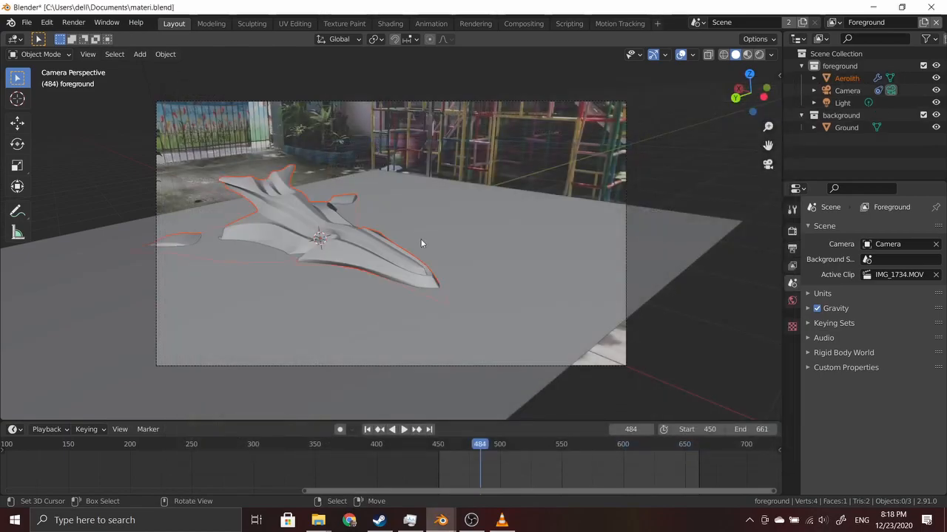
key(g)
key(z)
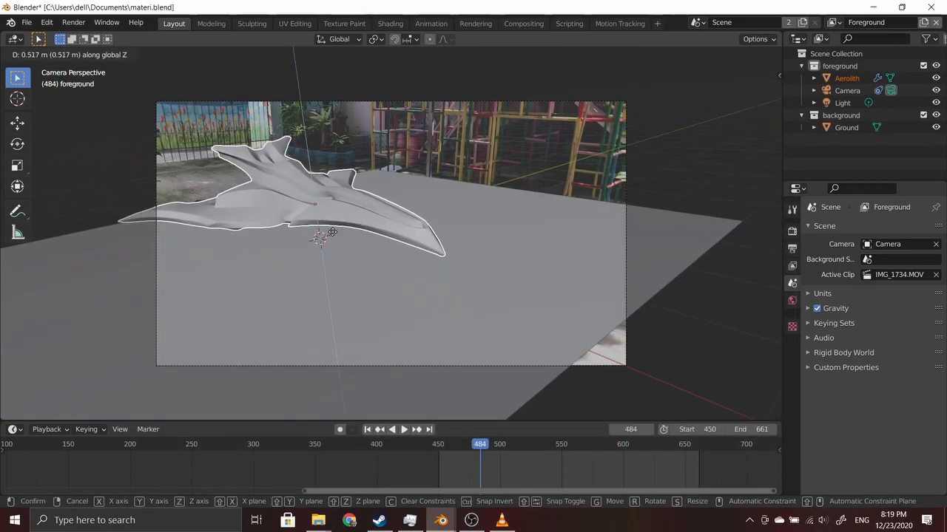
right_click(332, 230)
Raise the Aerolith spaceship about 0.44 m along the global Z axis so it floats above the ground plane
key(g)
key(z)
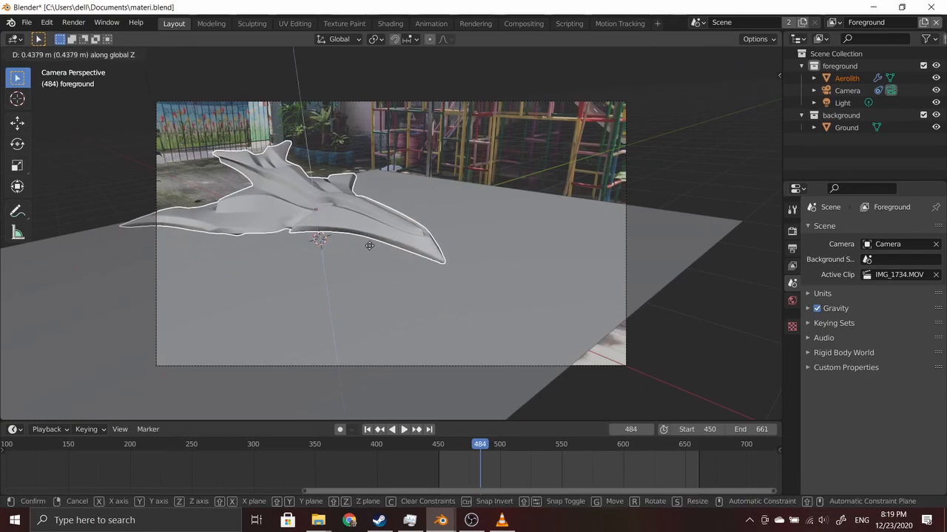
click(368, 242)
Move the spaceship about -1.5 m along the global X axis, toward the camera
key(g)
key(y)
key(x)
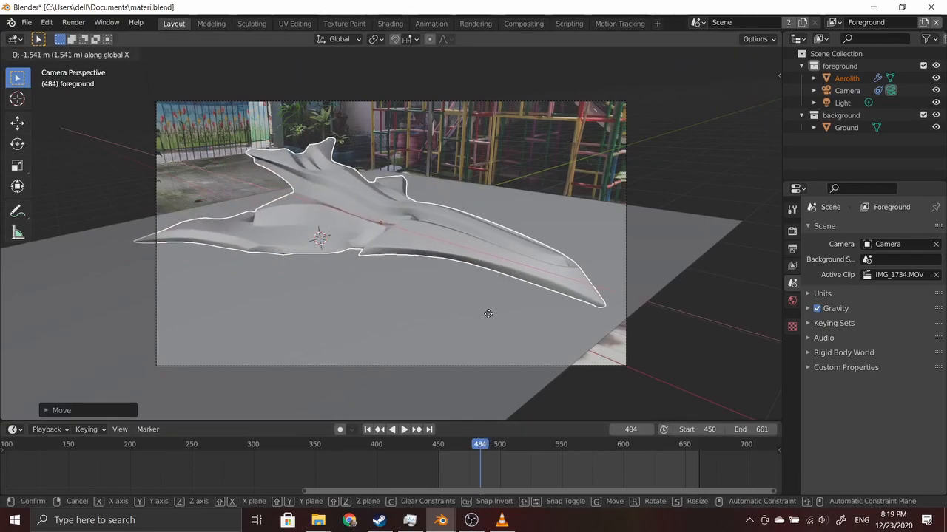
click(494, 314)
Play and scrub the shot to frame 537, and move the spaceship back along the global X axis to fit the camera frame
key(space)
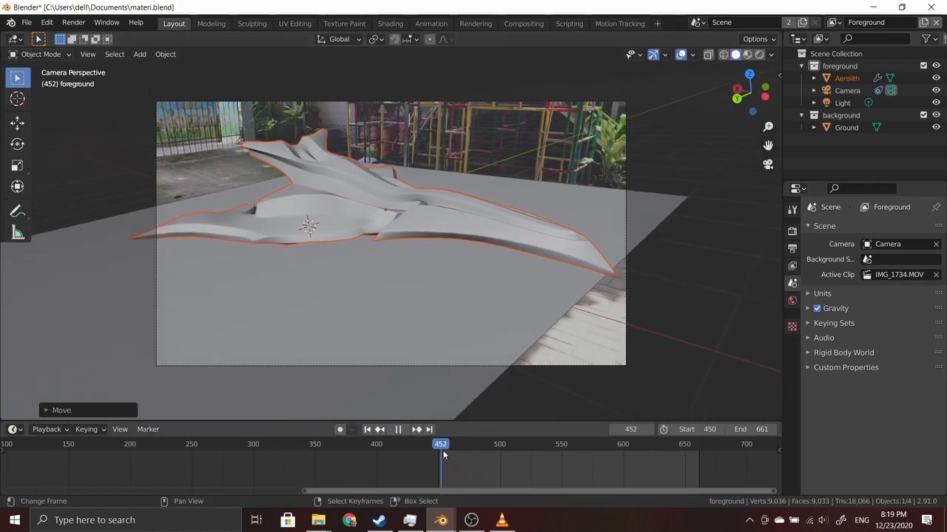
drag(492, 454, 545, 454)
key(space)
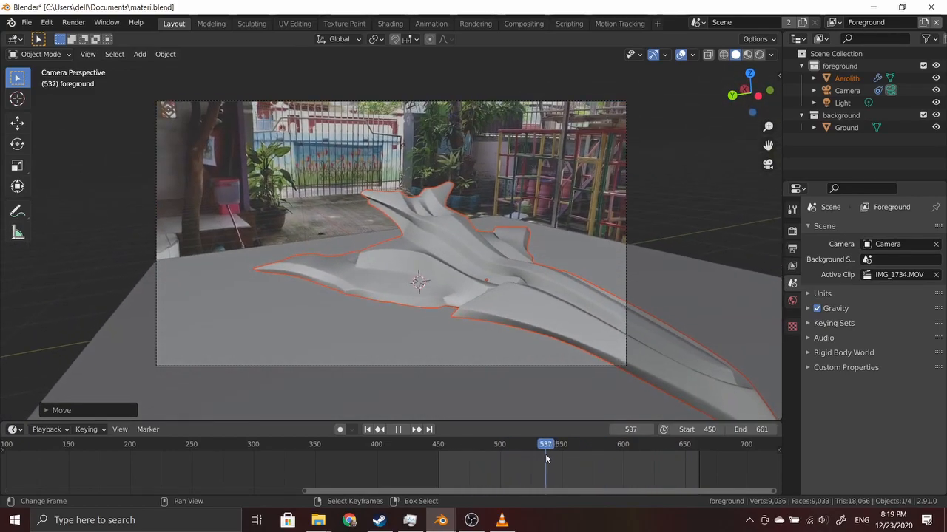
key(g)
key(x)
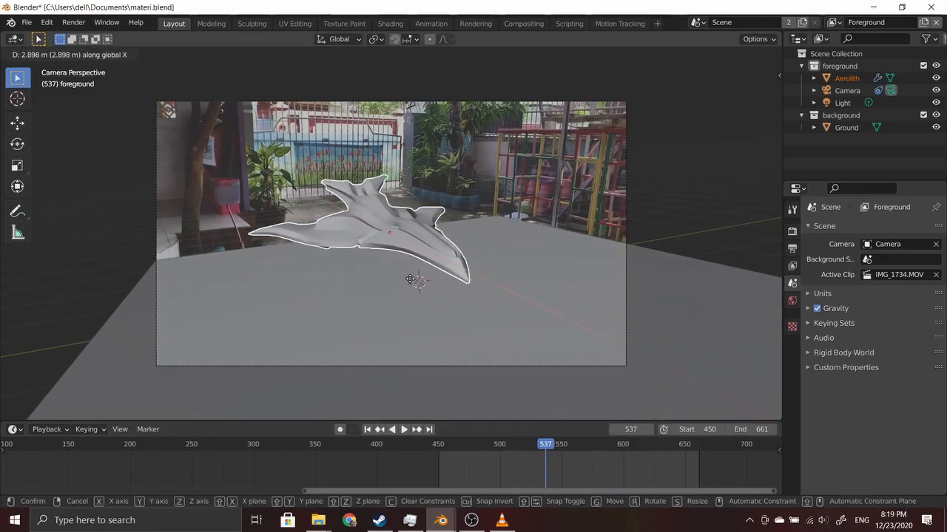
click(430, 288)
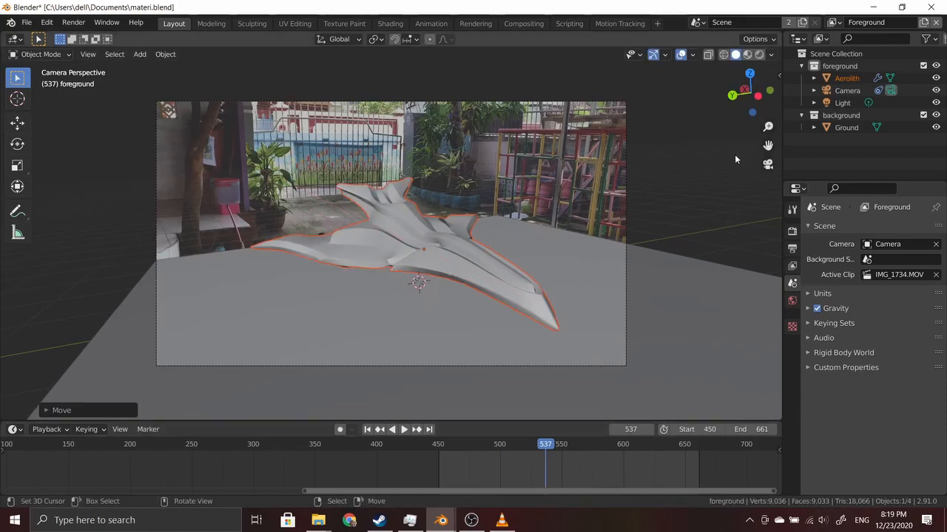
Set the viewport to material preview shading, play the shot from its start to check the spaceship, and return to frame 454
click(751, 55)
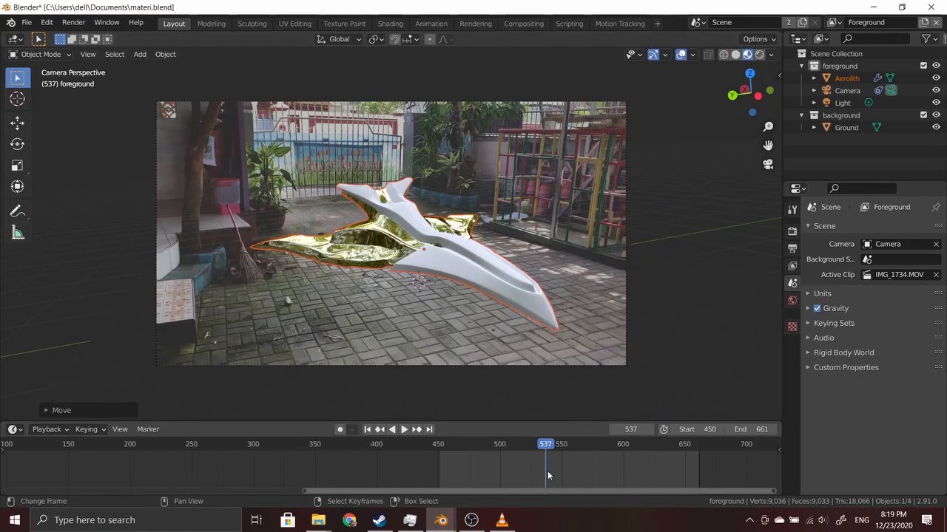
drag(541, 473, 440, 474)
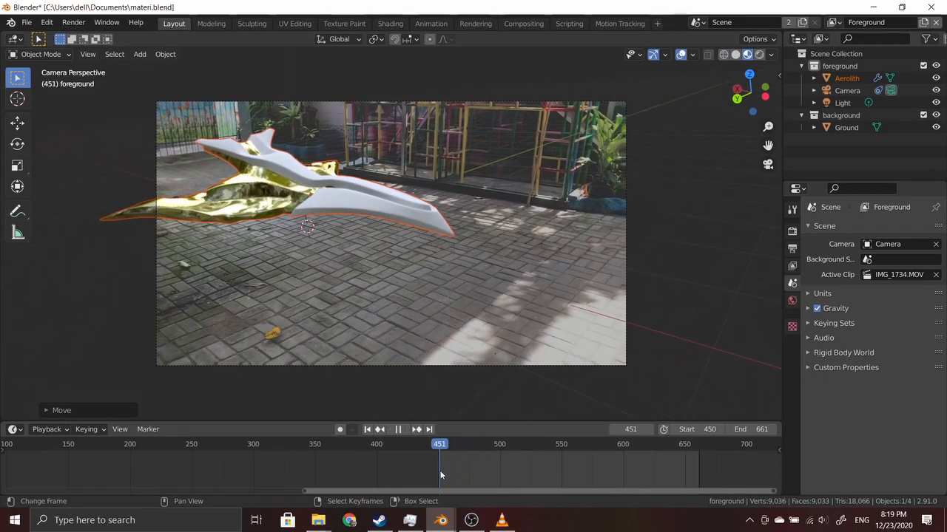
key(space)
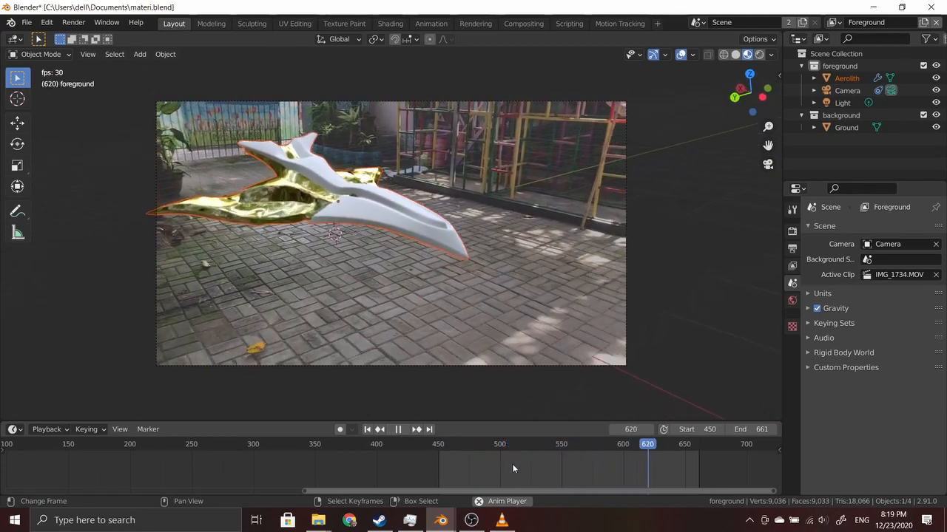
key(space)
click(525, 465)
drag(523, 464, 442, 471)
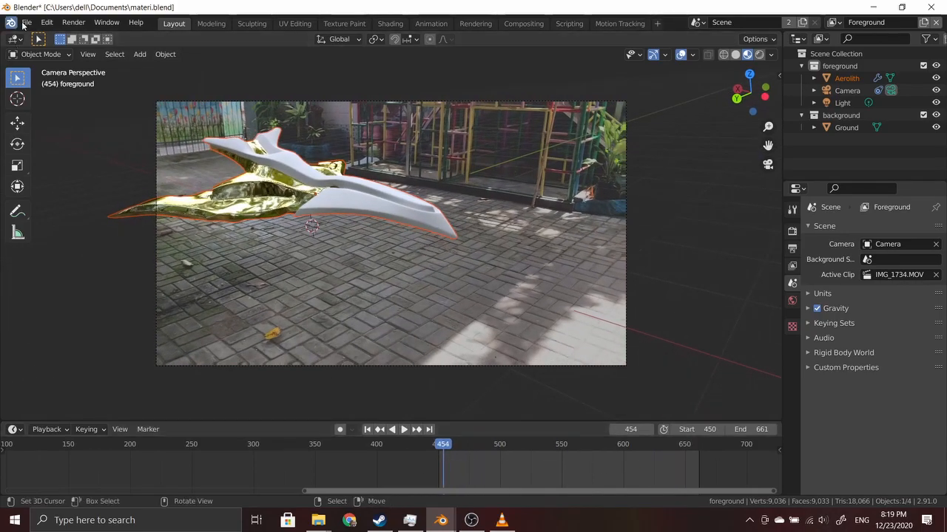
click(21, 23)
mouse_move(67, 189)
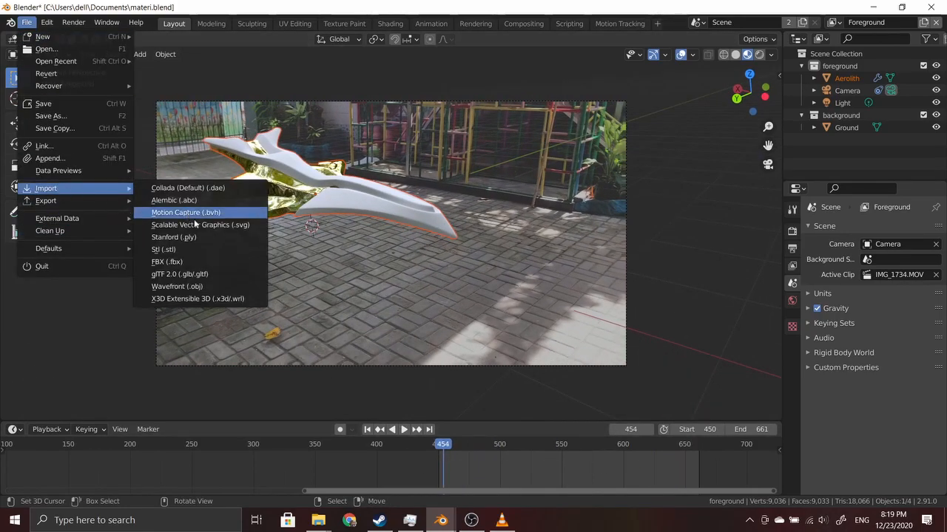
click(190, 260)
scroll(404, 343, down, 8)
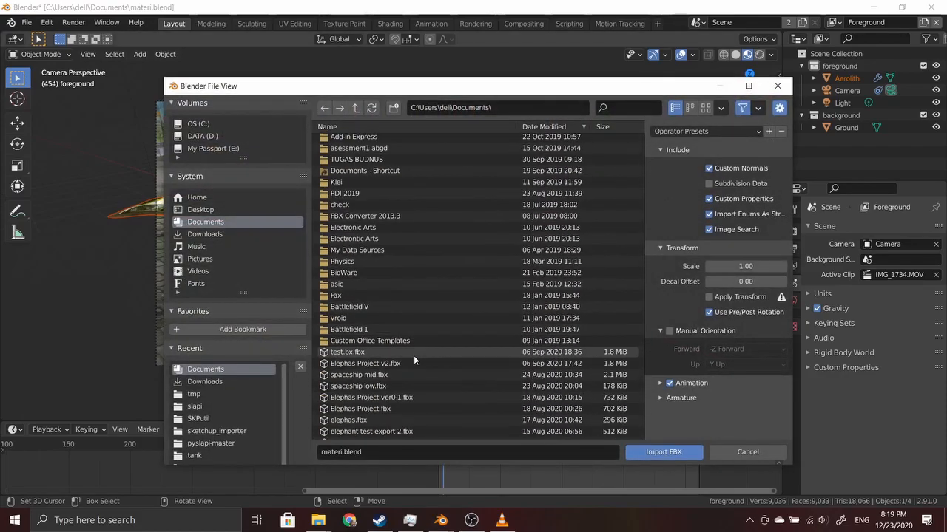
scroll(415, 360, down, 1)
click(221, 235)
click(545, 126)
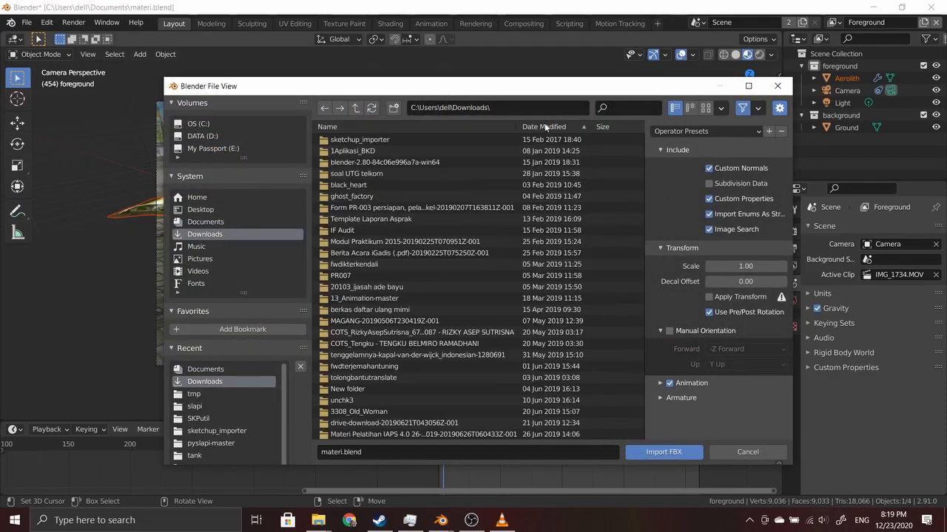
scroll(595, 304, down, 5)
scroll(594, 304, down, 15)
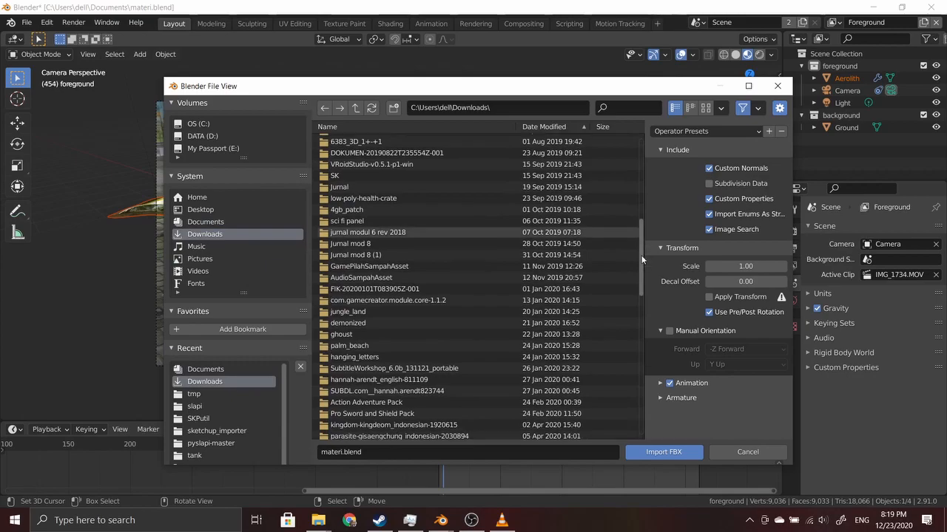
click(414, 433)
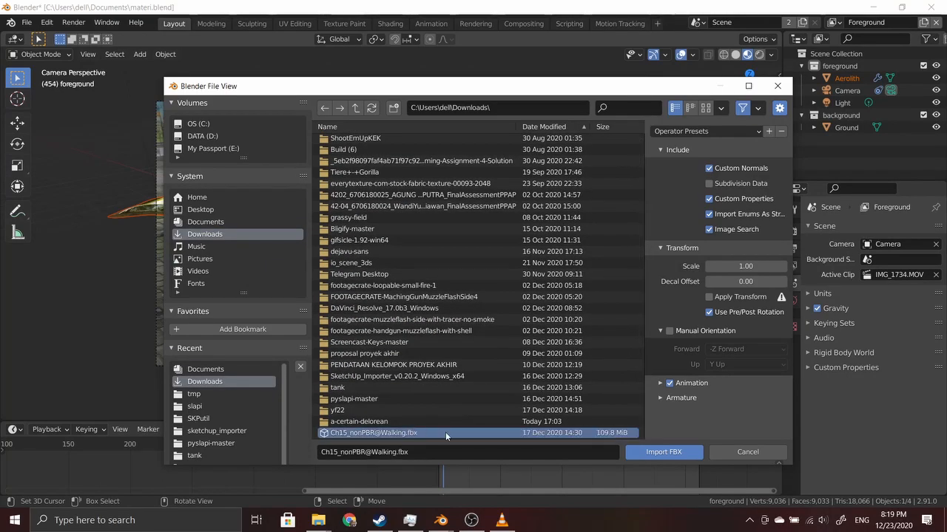
click(664, 452)
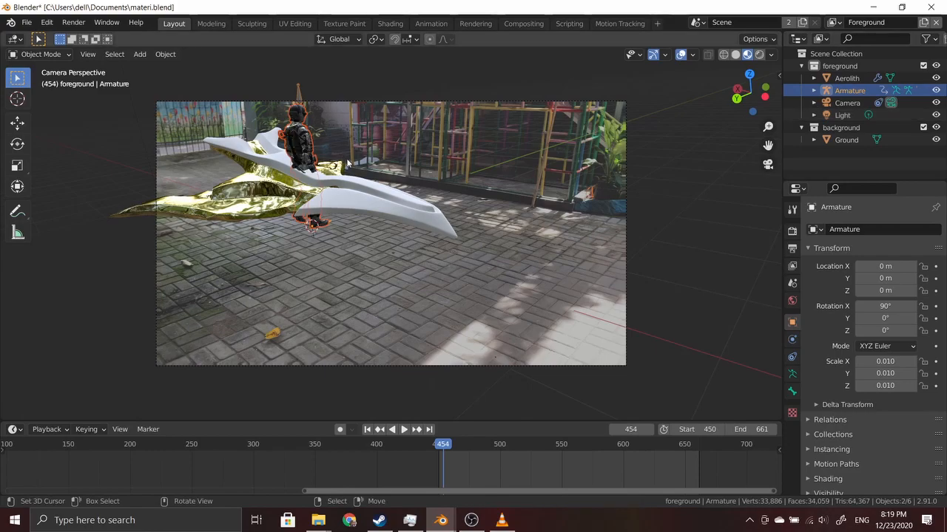
Move the imported soldier armature about -3.4 m along the global X axis, beside the spaceship
key(g)
key(x)
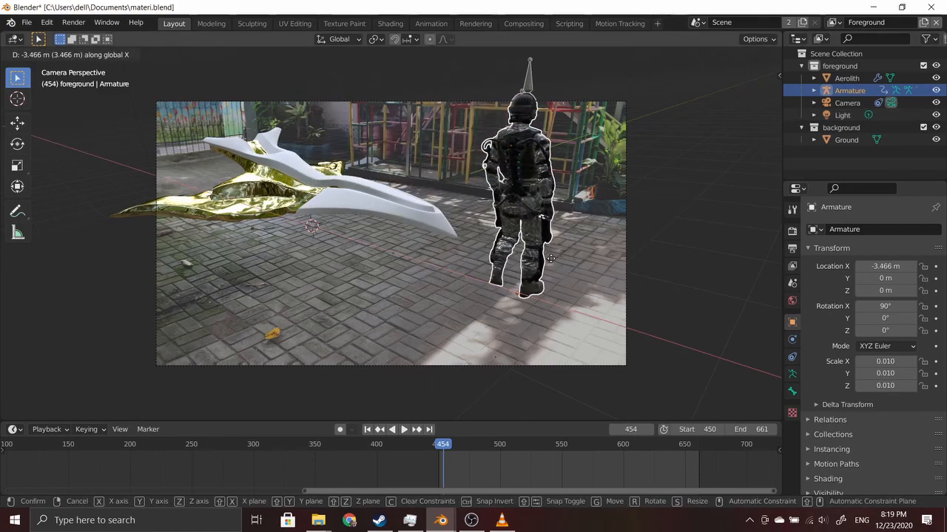
click(549, 258)
Play the shot from near its start and go to frame 660 to check the soldier's placement in the footage
key(space)
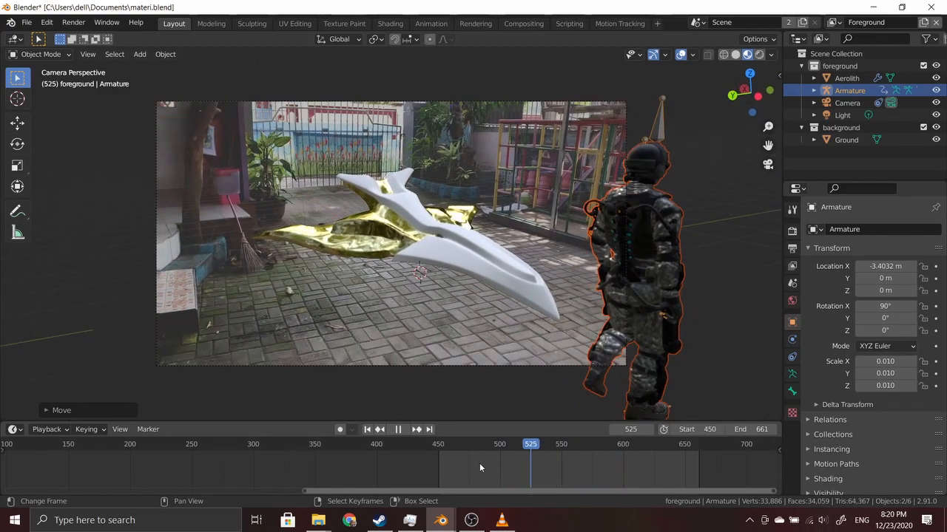
drag(447, 464, 439, 464)
key(space)
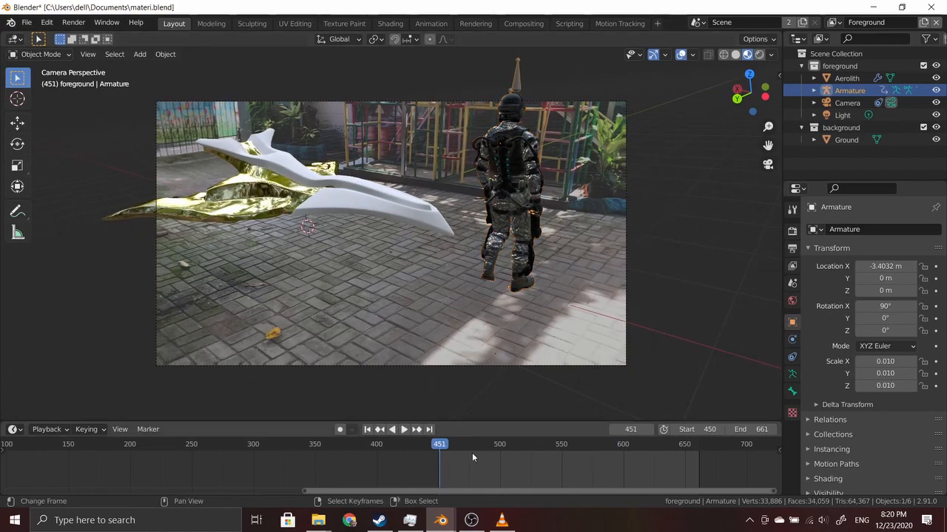
key(space)
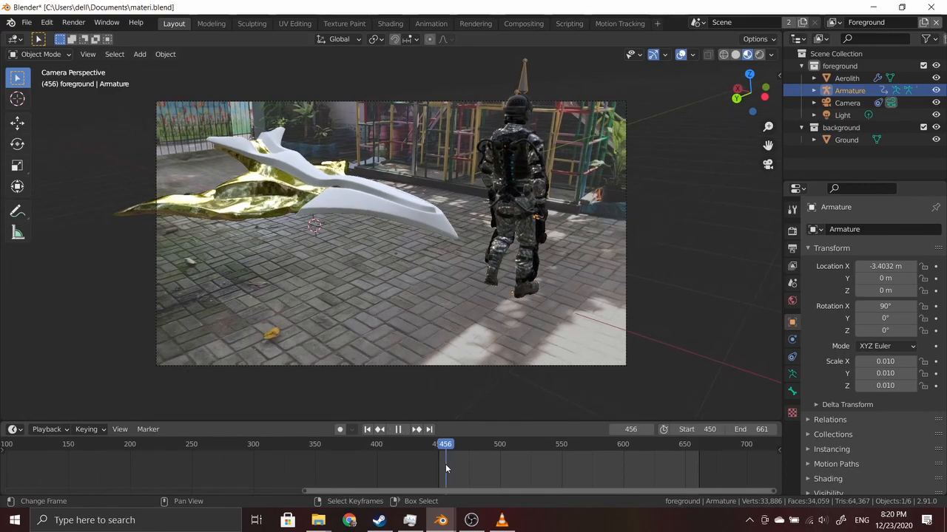
key(space)
click(697, 463)
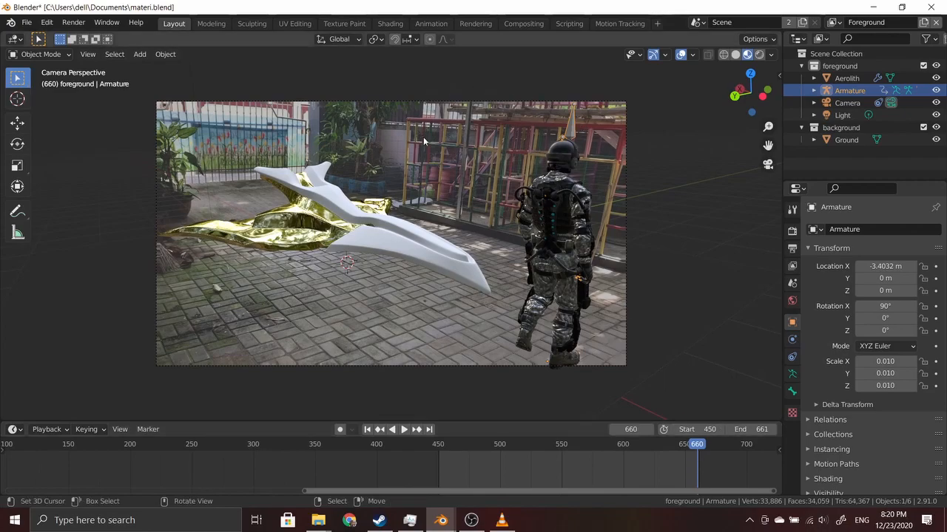
Find the soldier's walk keyframes near frame 0 and enlarge the timeline area to work on them
scroll(135, 469, down, 10)
middle_drag(177, 468, 284, 465)
scroll(283, 465, up, 5)
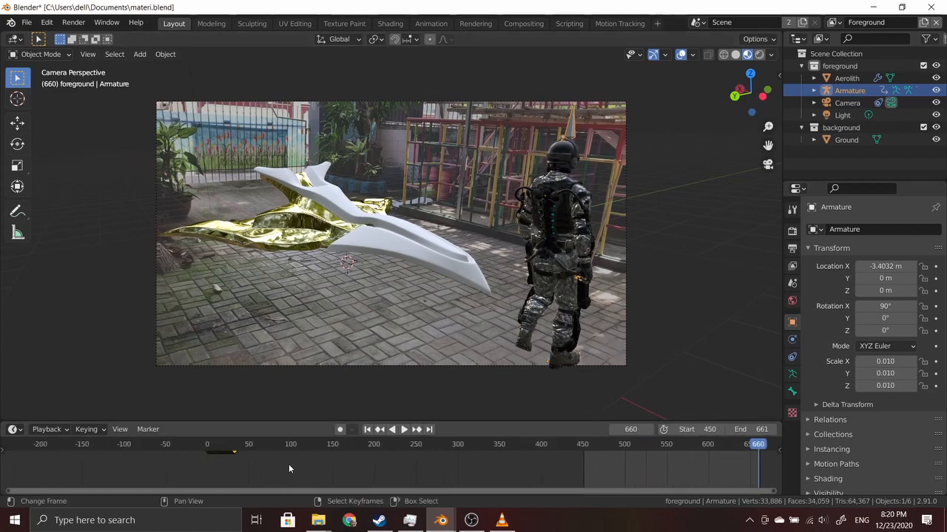
scroll(282, 464, up, 4)
middle_drag(214, 467, 242, 477)
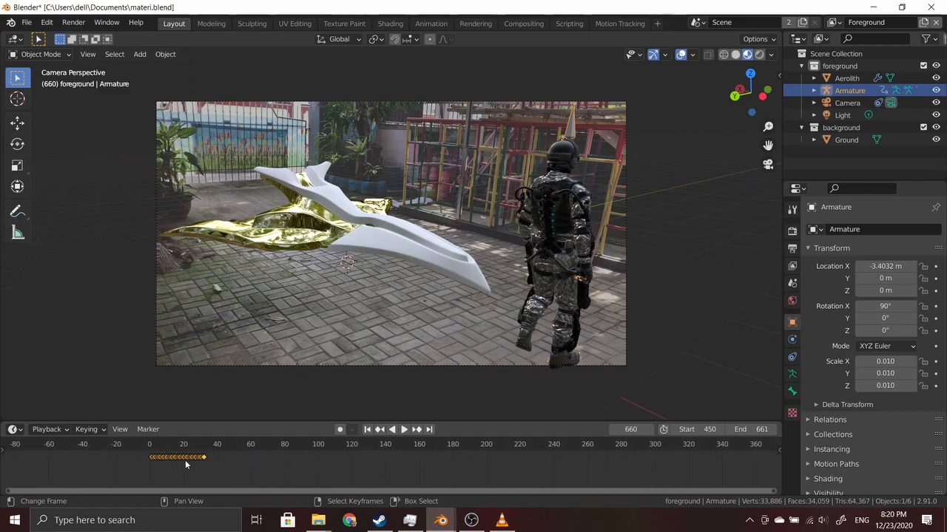
key(a)
key(a)
key(a)
drag(236, 420, 244, 368)
drag(111, 428, 222, 394)
Box-select all of the soldier's walk keyframes near frame 0 in the timeline
scroll(211, 414, down, 2)
scroll(222, 421, down, 1)
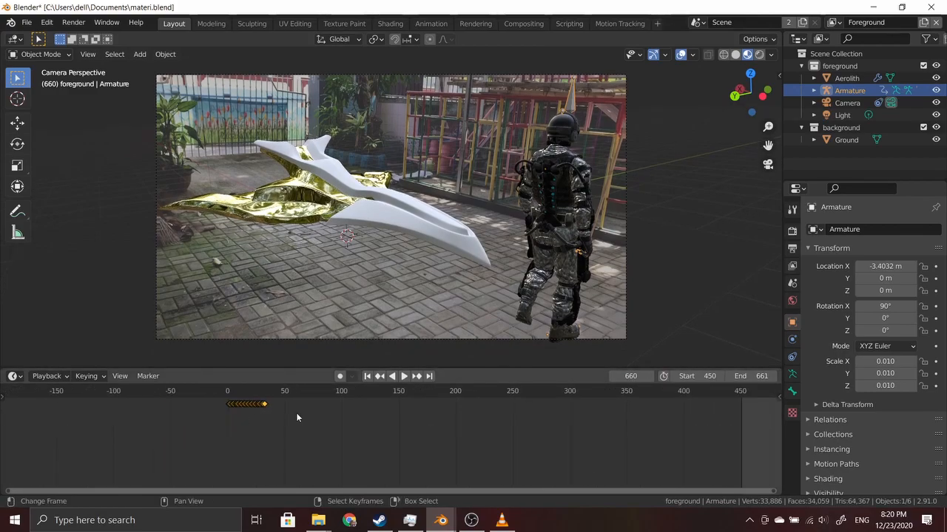
scroll(294, 414, up, 2)
click(253, 415)
key(b)
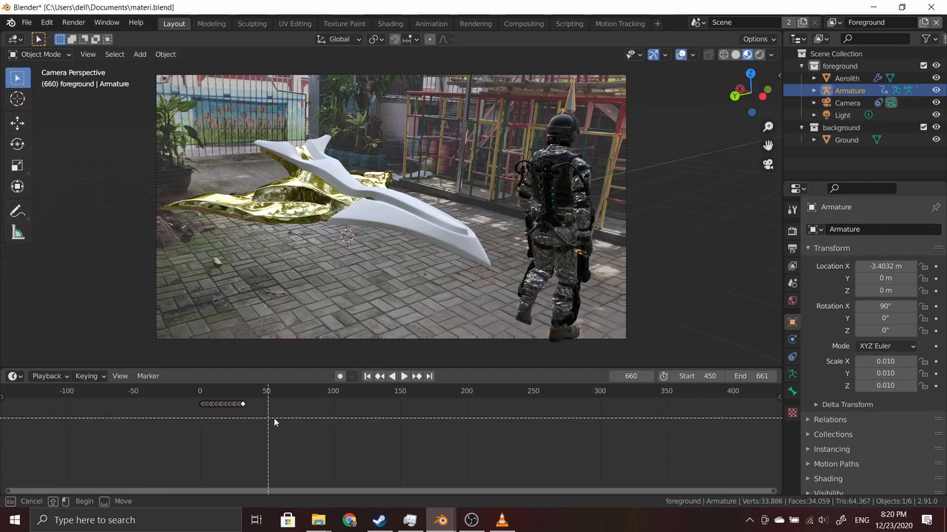
drag(198, 402, 180, 397)
Move the selected walk keyframes along the timeline so the first one sits on frame 450, the start of the shot
scroll(251, 418, down, 3)
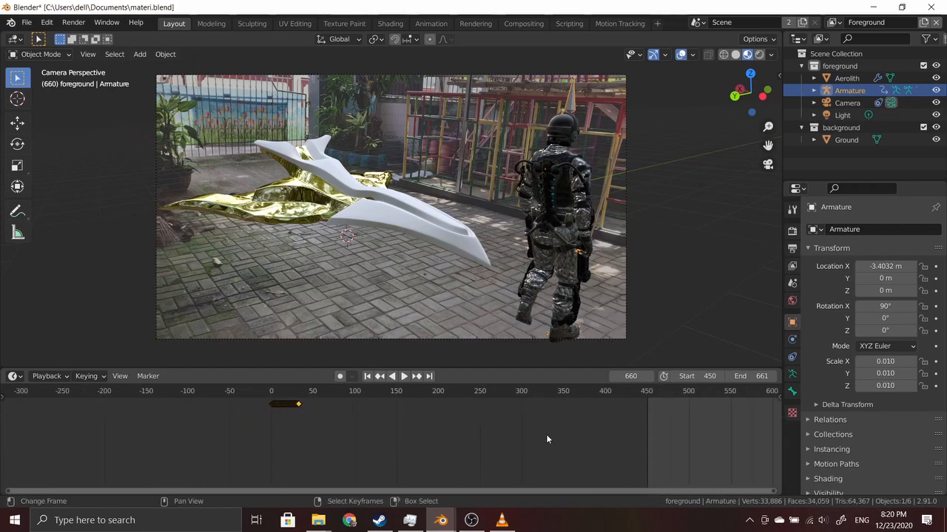
ctrl+scroll(518, 437, right, 2)
key(g)
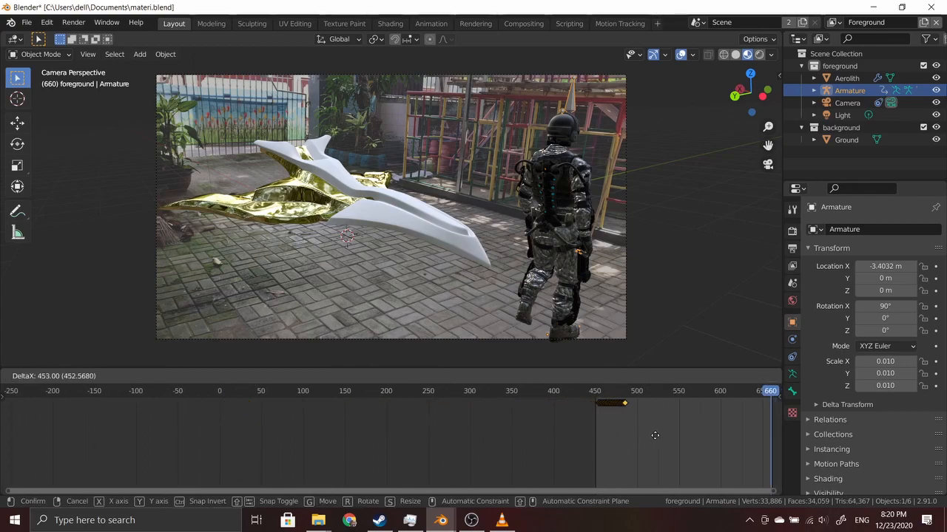
click(653, 435)
scroll(644, 428, up, 8)
middle_drag(714, 426, 512, 436)
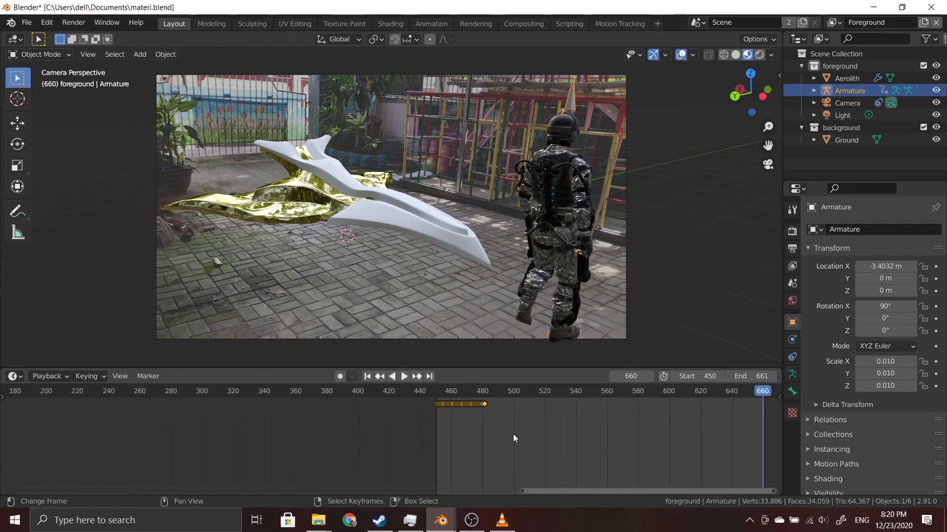
scroll(516, 427, up, 8)
scroll(525, 423, up, 2)
key(g)
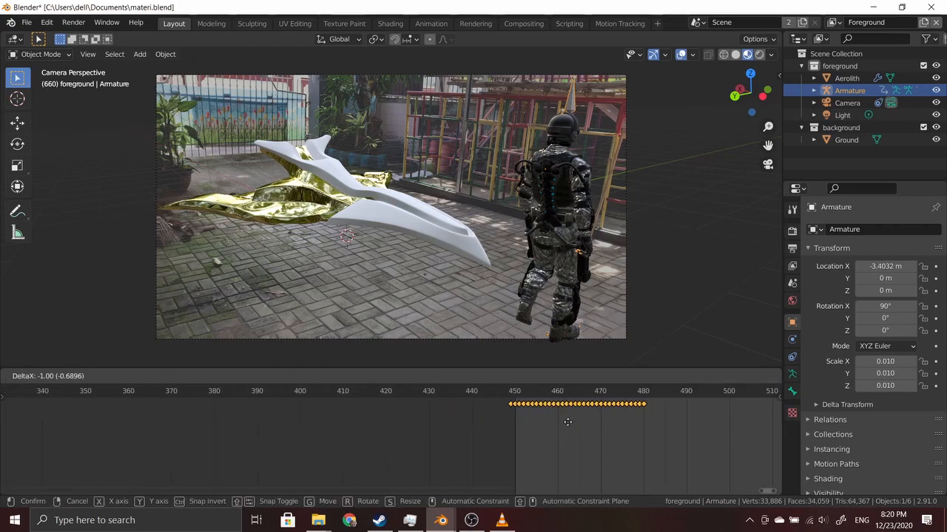
click(572, 424)
Play the shot from frame 450 to check the soldier's walk, and stop at frame 481 on the last walk keyframe
drag(568, 426, 514, 436)
scroll(381, 416, down, 3)
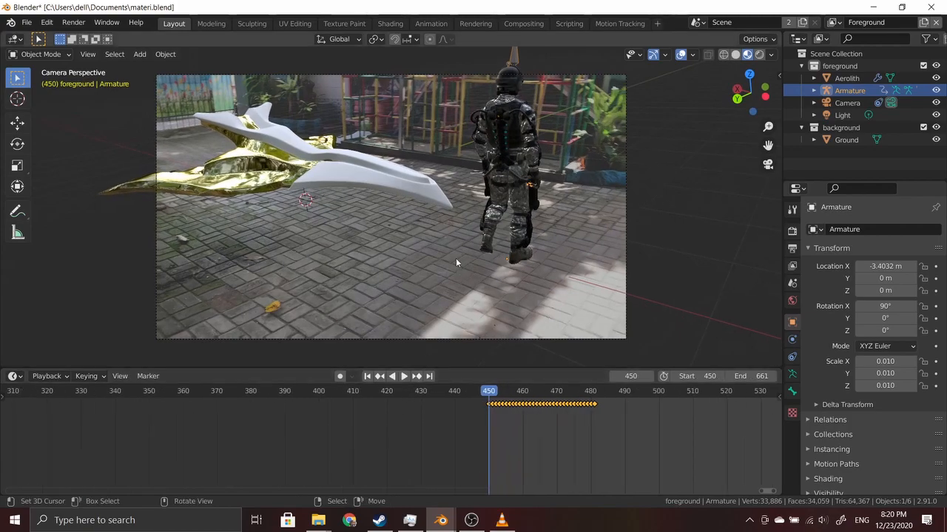
scroll(454, 262, down, 2)
key(space)
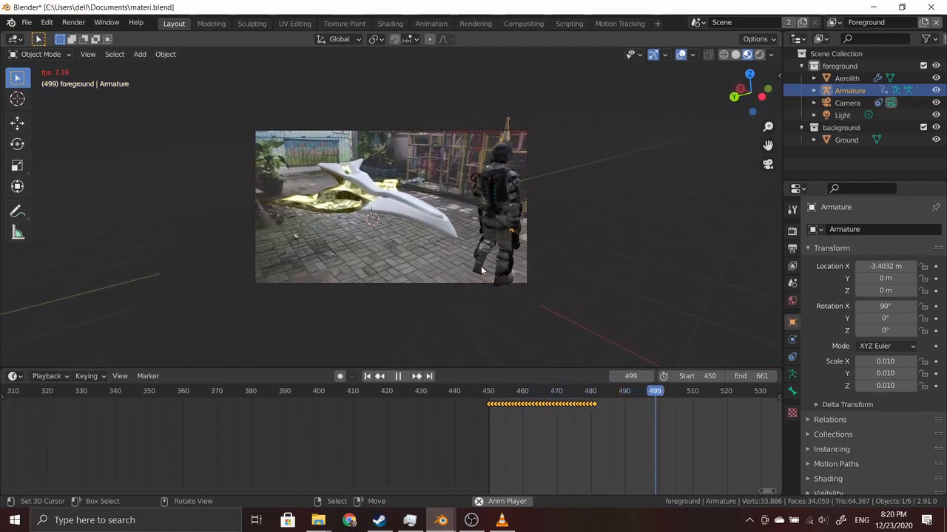
scroll(680, 429, down, 2)
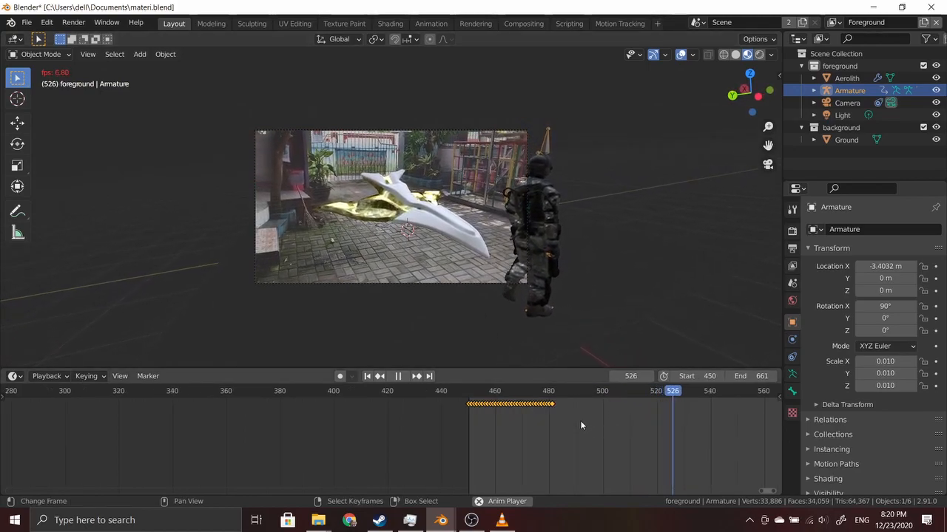
scroll(681, 424, down, 3)
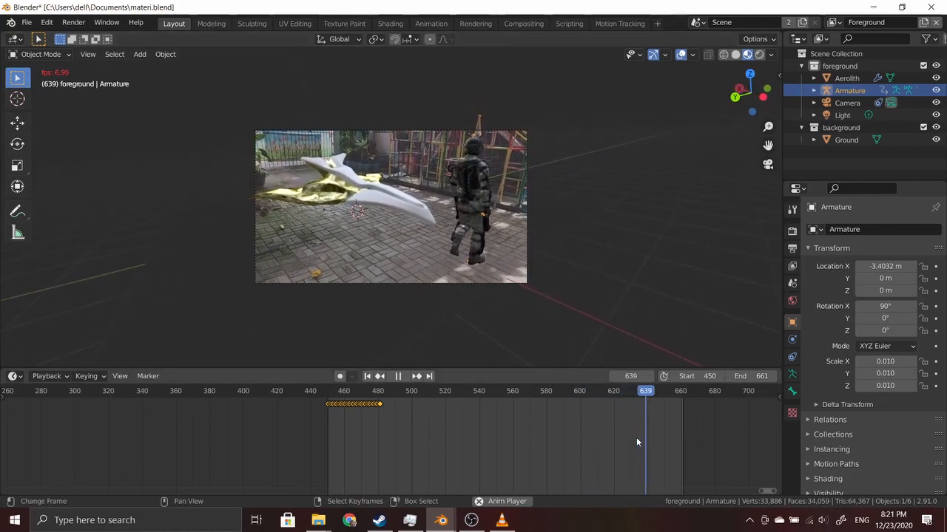
drag(599, 431, 380, 406)
key(space)
key(space)
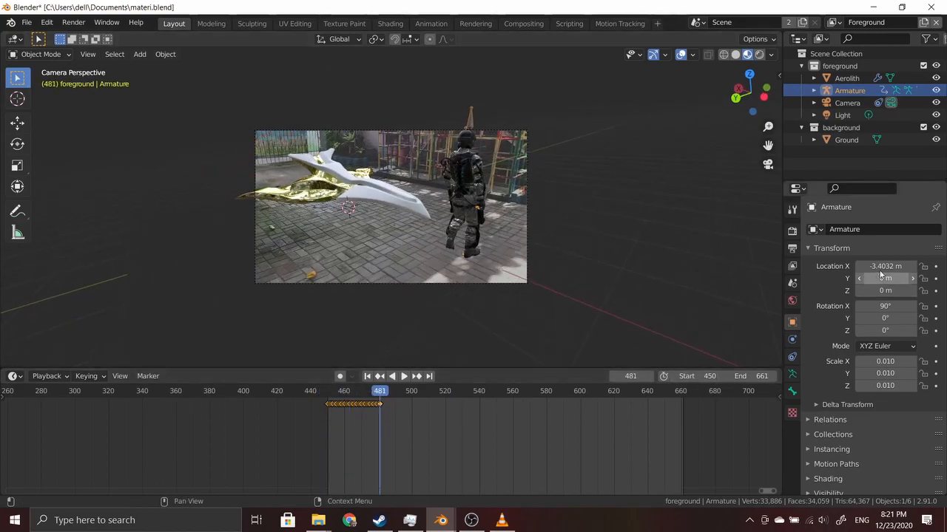
Set the scene's end frame to 481 in the output dimensions, keeping the frame rate at 30 fps
click(792, 230)
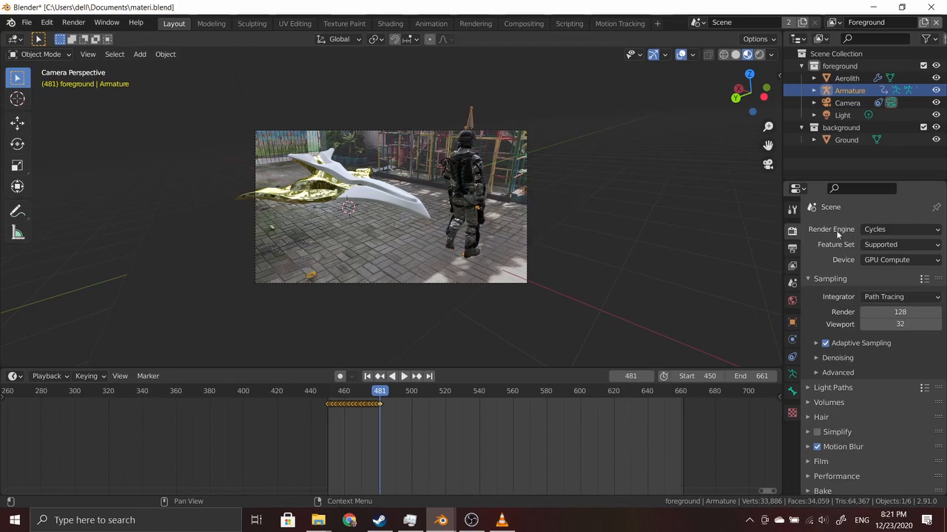
click(792, 248)
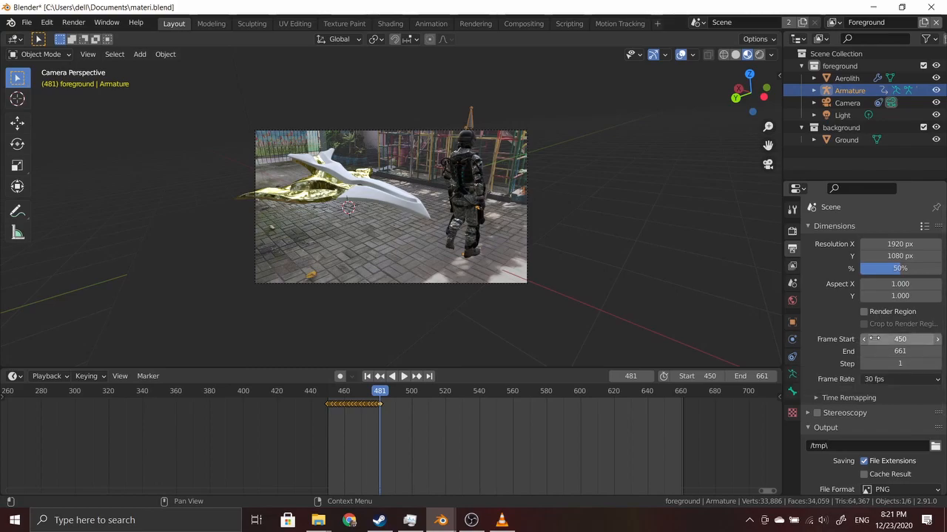
click(895, 352)
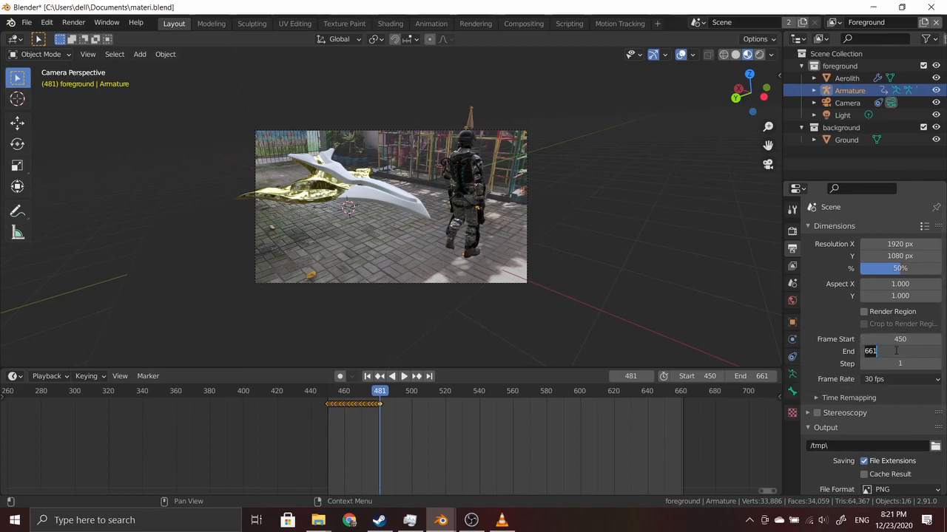
text(481)
key(Return)
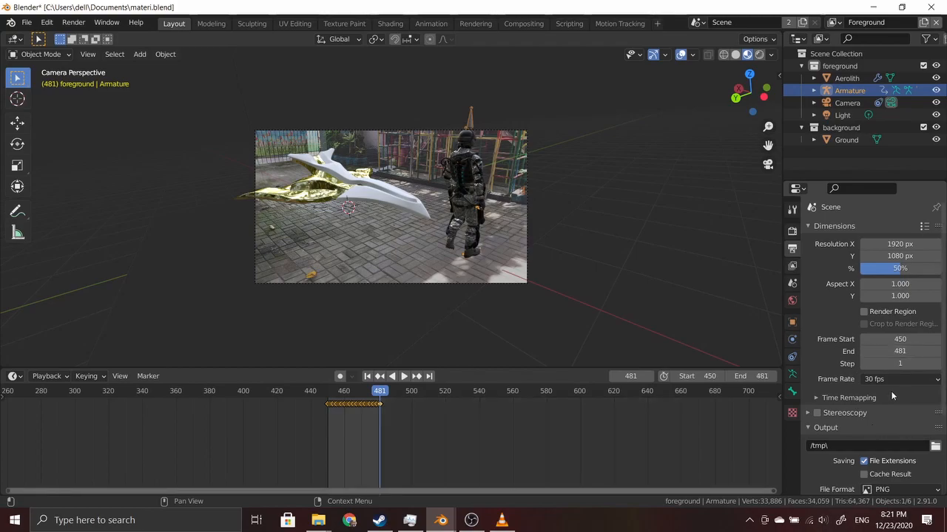
click(896, 380)
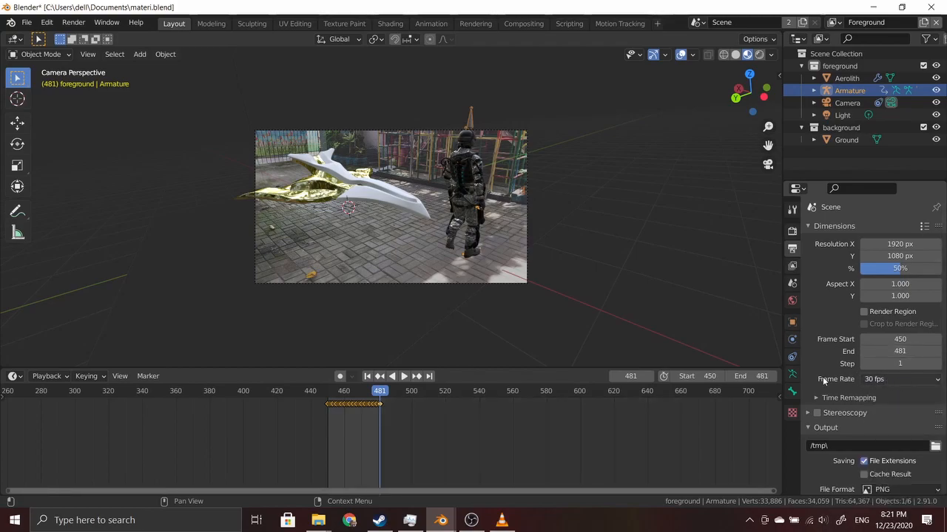
Create a folder named materi in C:\tmp and set it as the render output location
scroll(876, 392, down, 2)
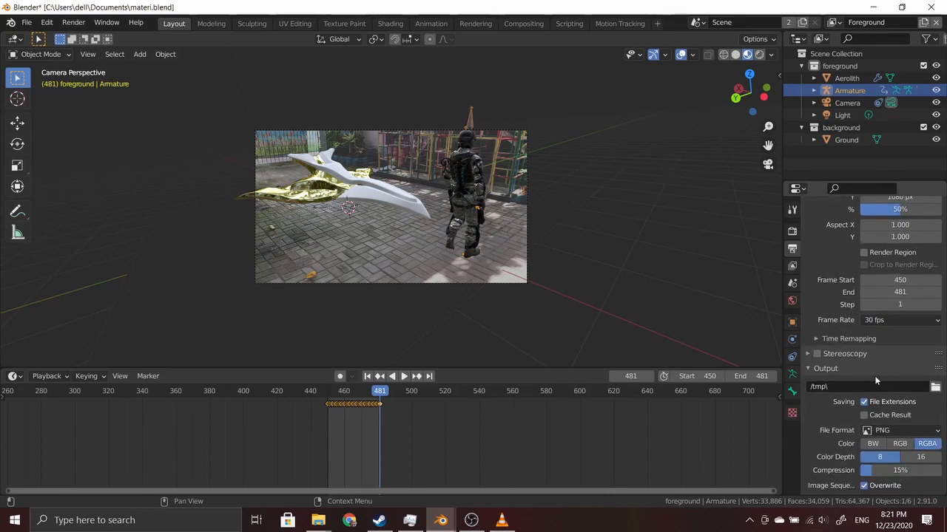
scroll(823, 392, down, 1)
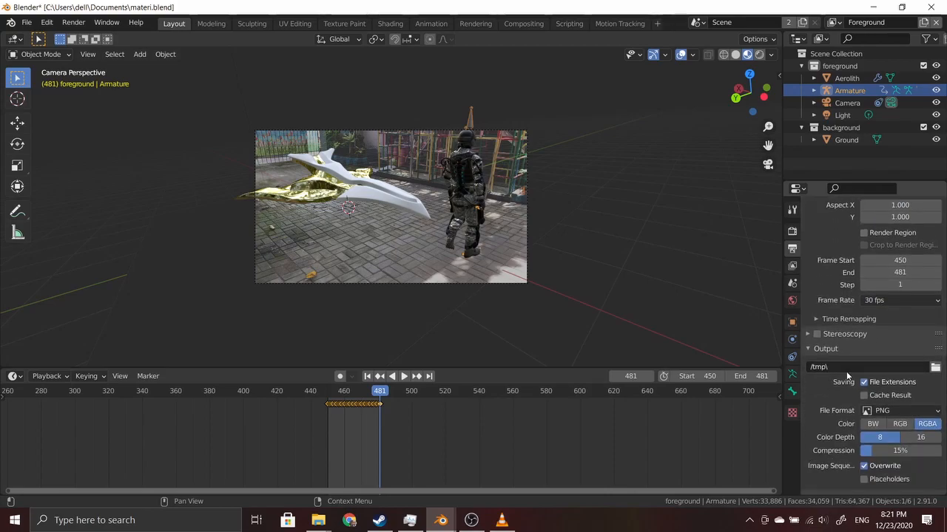
click(935, 367)
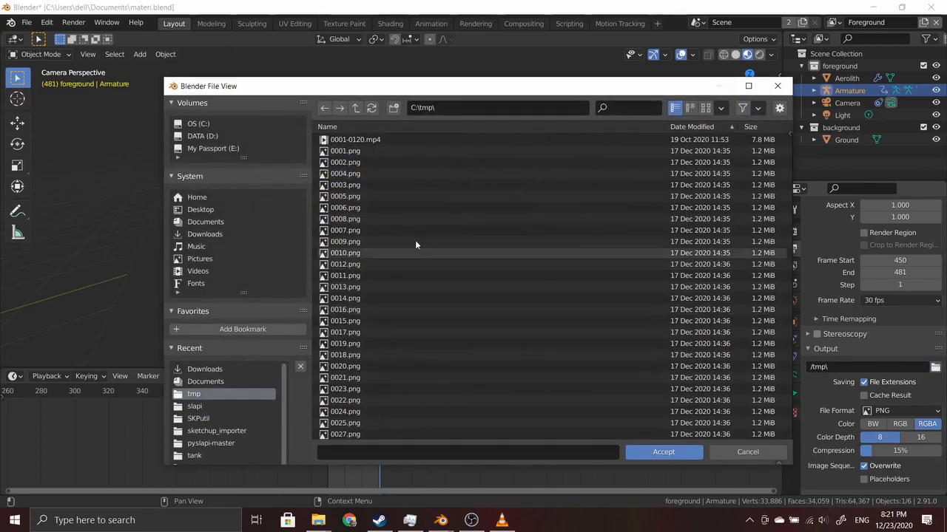
click(394, 108)
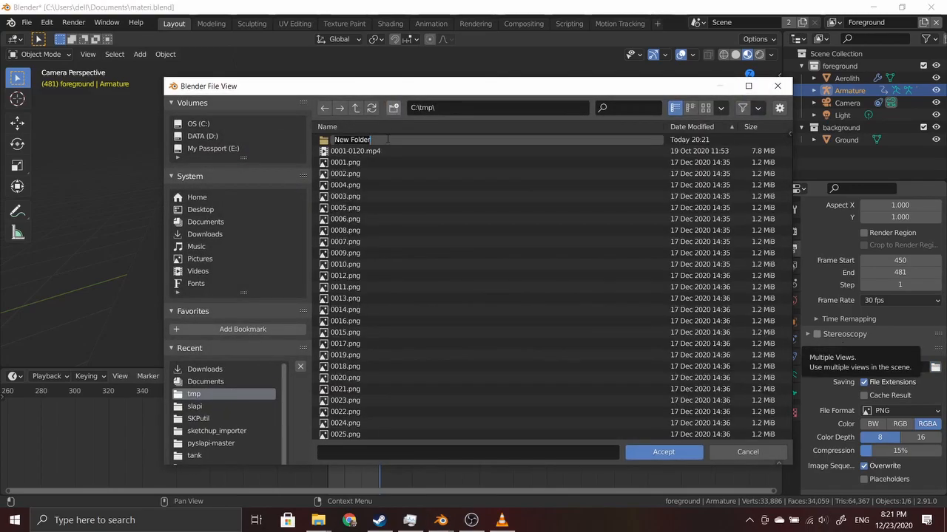
key(Return)
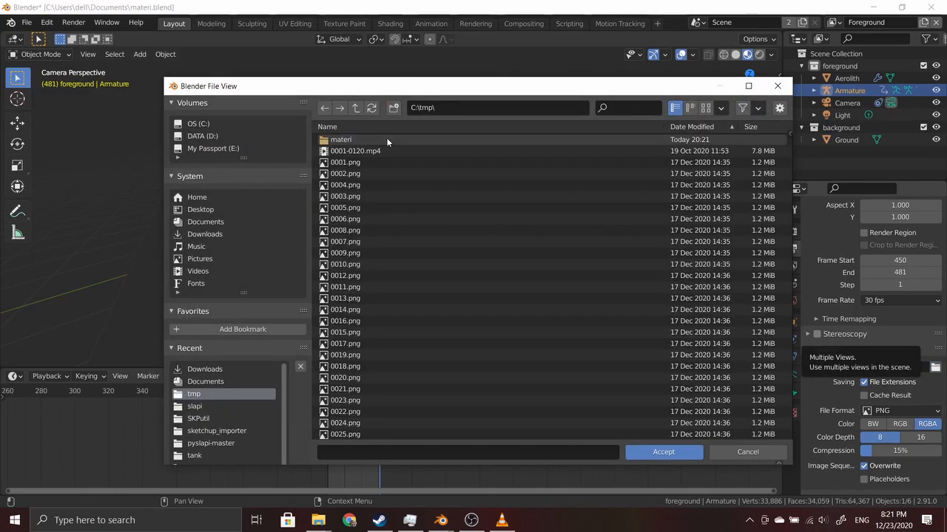
double_click(386, 138)
click(660, 457)
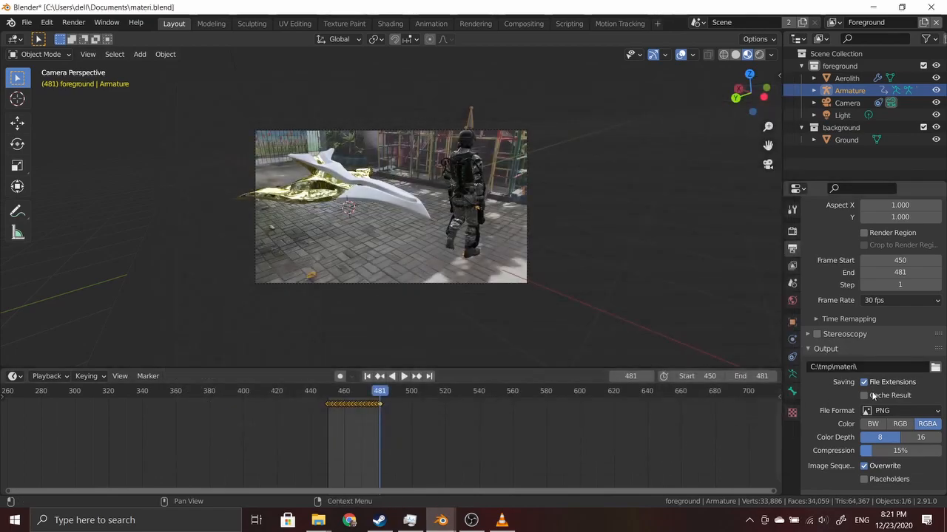
Set the render output's file format to FFmpeg video and its encoding container to MPEG-4
click(902, 412)
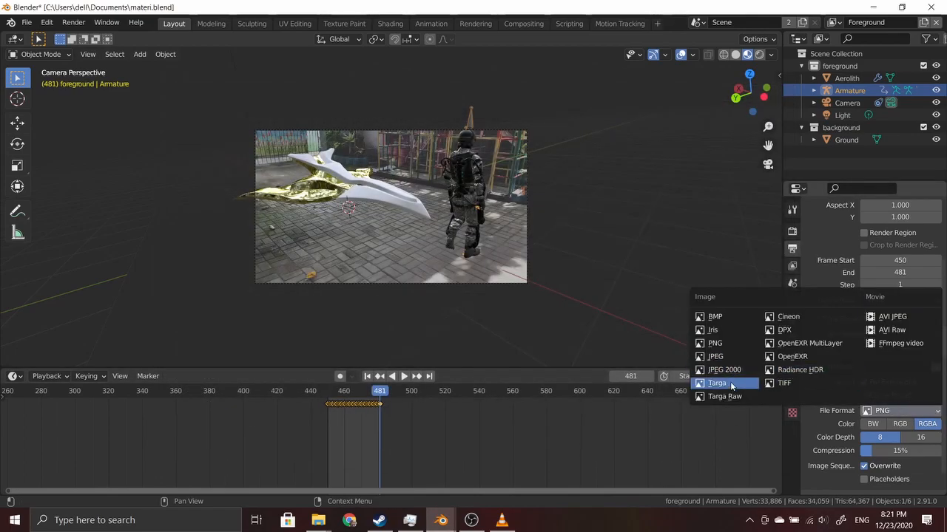
click(893, 344)
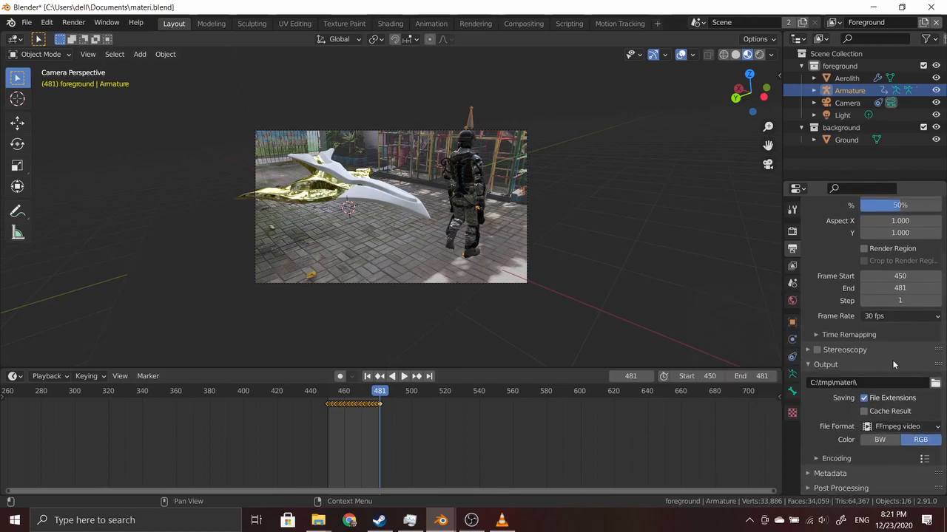
click(833, 458)
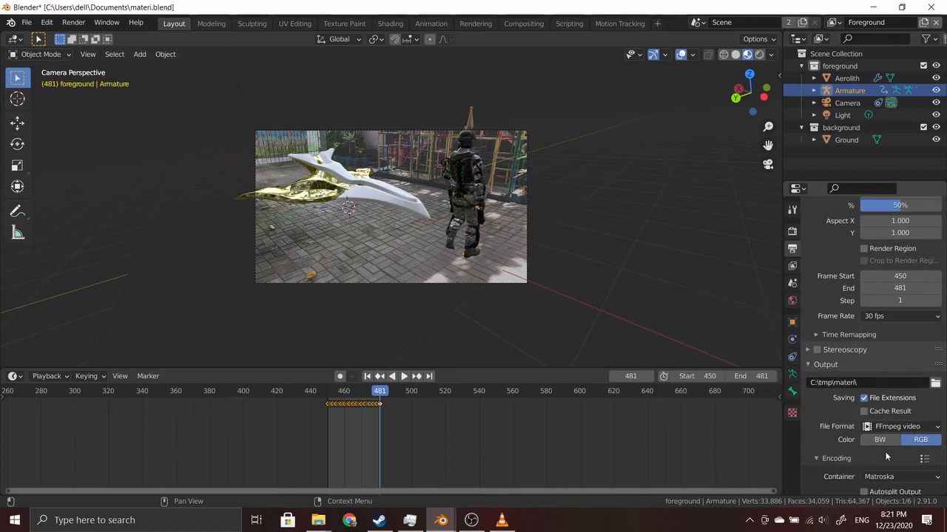
scroll(885, 452, down, 2)
click(885, 419)
click(891, 377)
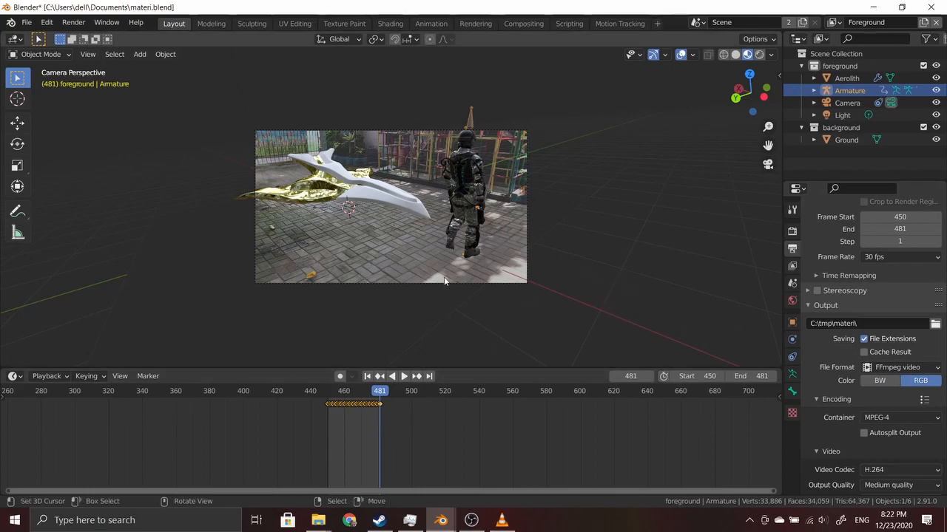
Save materi.blend and render the animation over the set frame range
key(ctrl+s)
click(73, 23)
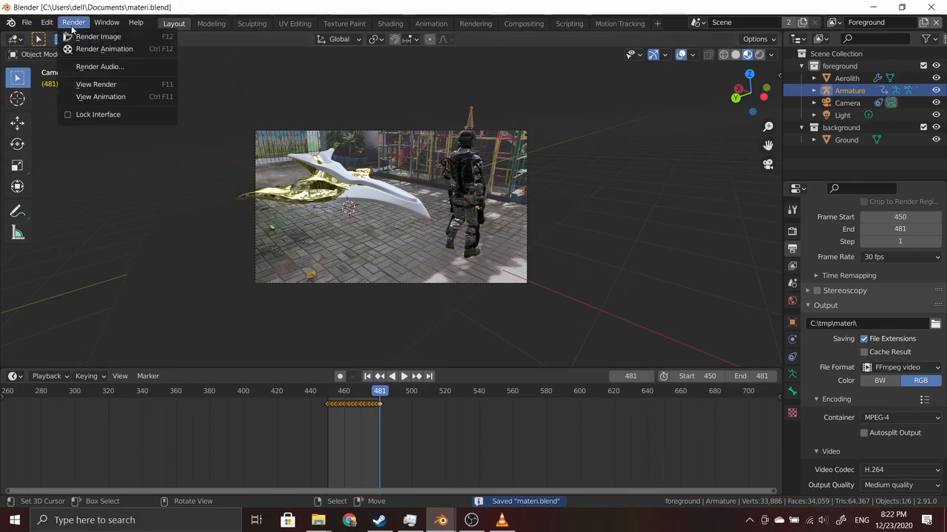
click(93, 48)
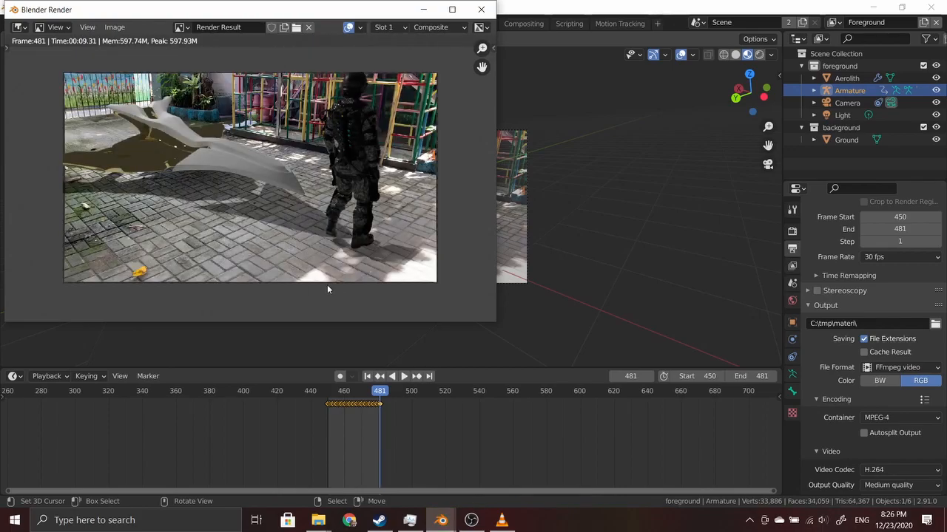
Switch to File Explorer, open the rendered video 0450-0481.mp4 from C:\tmp\materi in VLC and play it to review the result
mouse_move(318, 519)
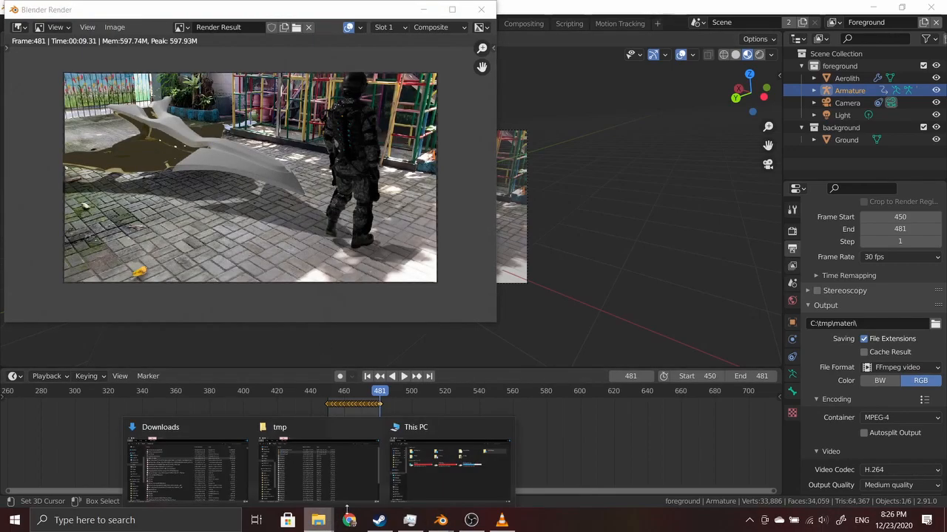
click(289, 479)
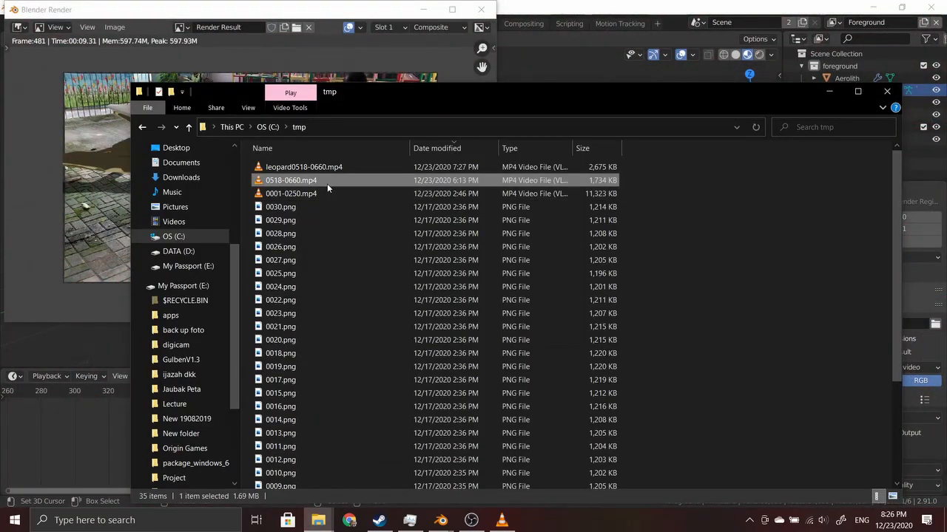
click(286, 147)
double_click(305, 166)
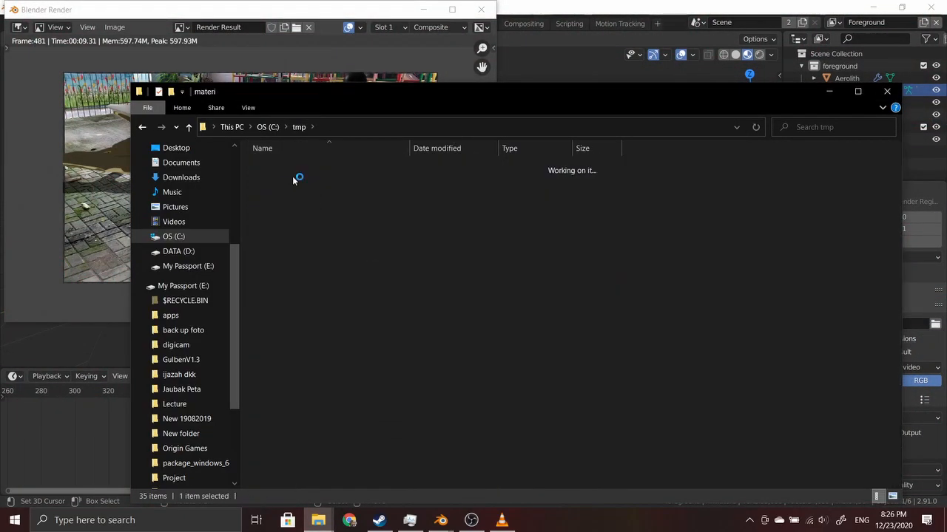
double_click(275, 187)
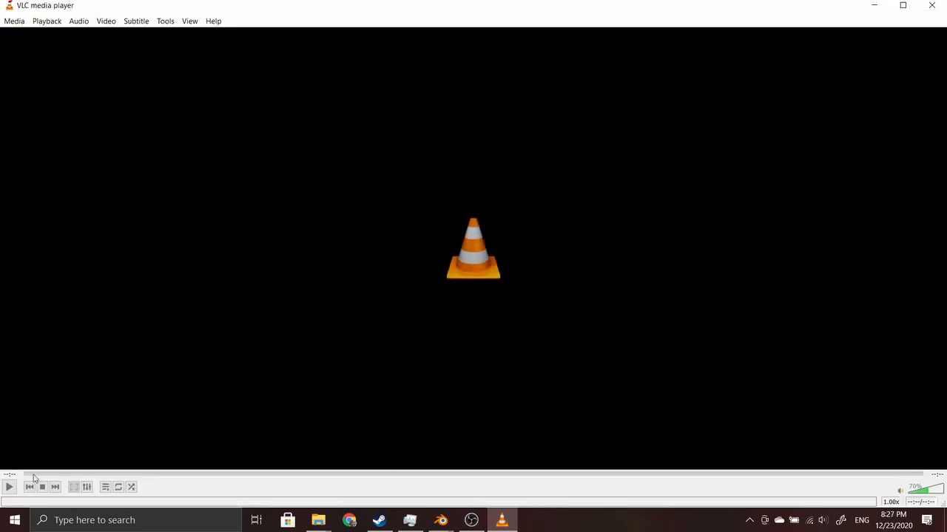
click(9, 487)
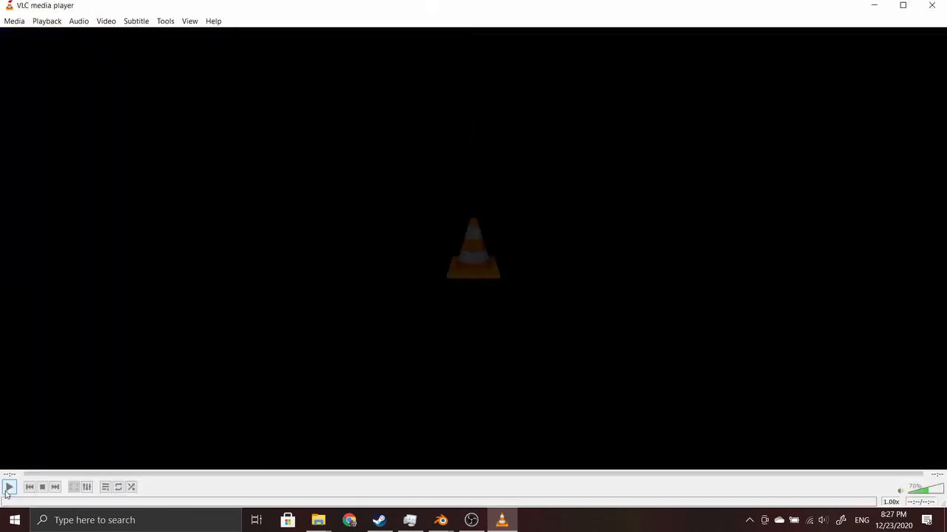
click(9, 487)
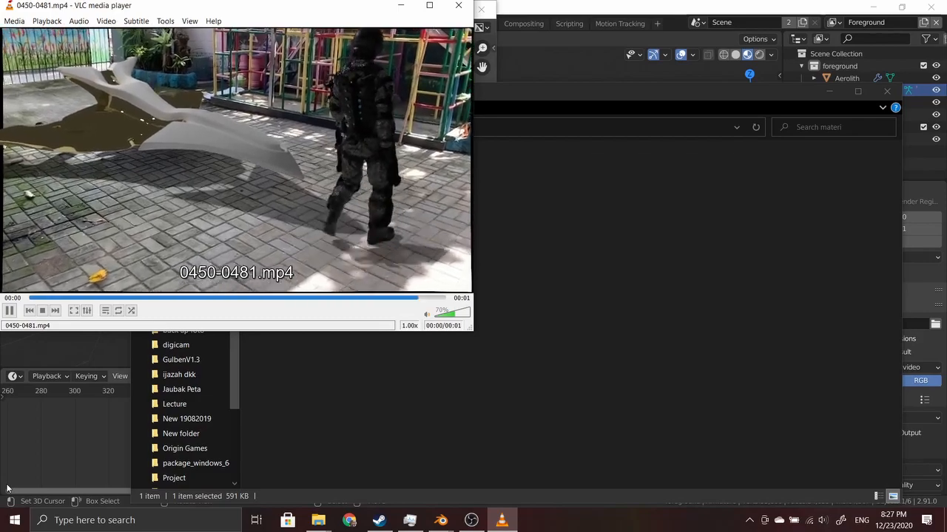
Return to Blender, extend the scene's end frame to 661 and start playing the timeline
click(39, 464)
drag(503, 392, 730, 392)
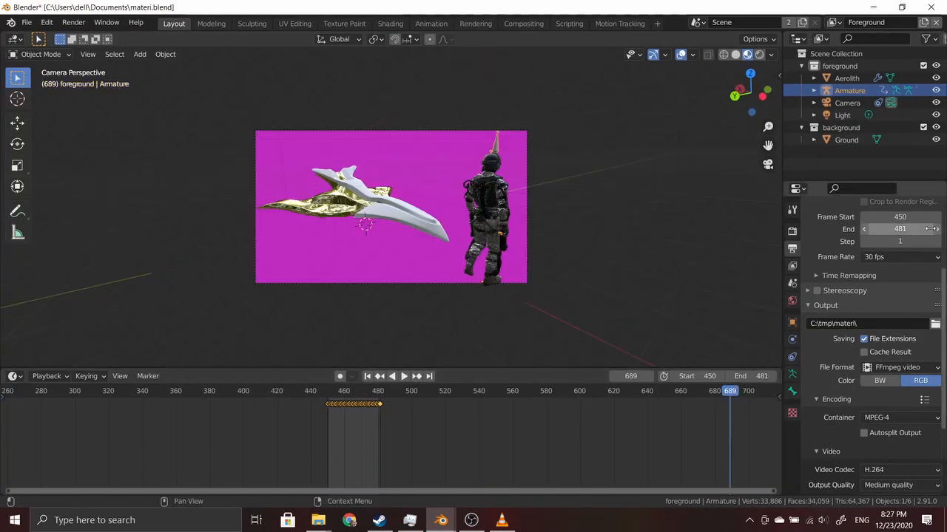
click(888, 231)
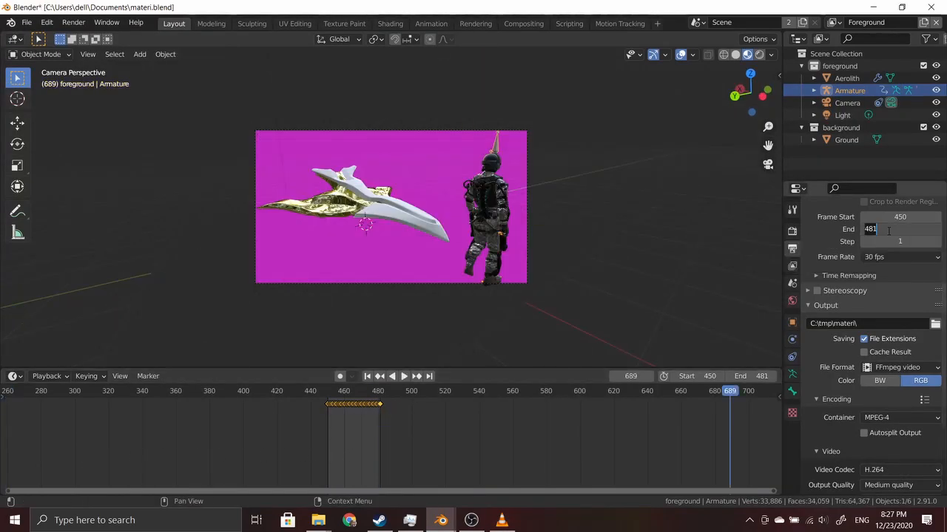
text(661)
key(Return)
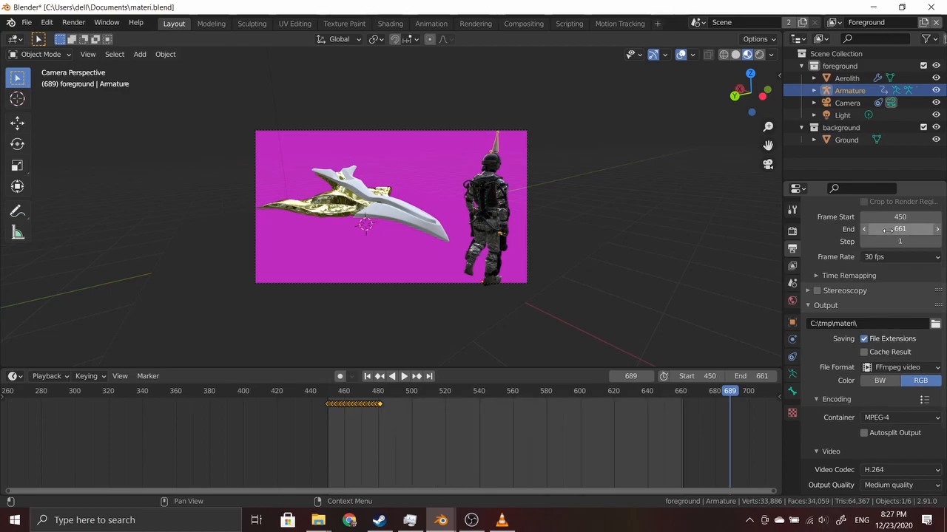
key(space)
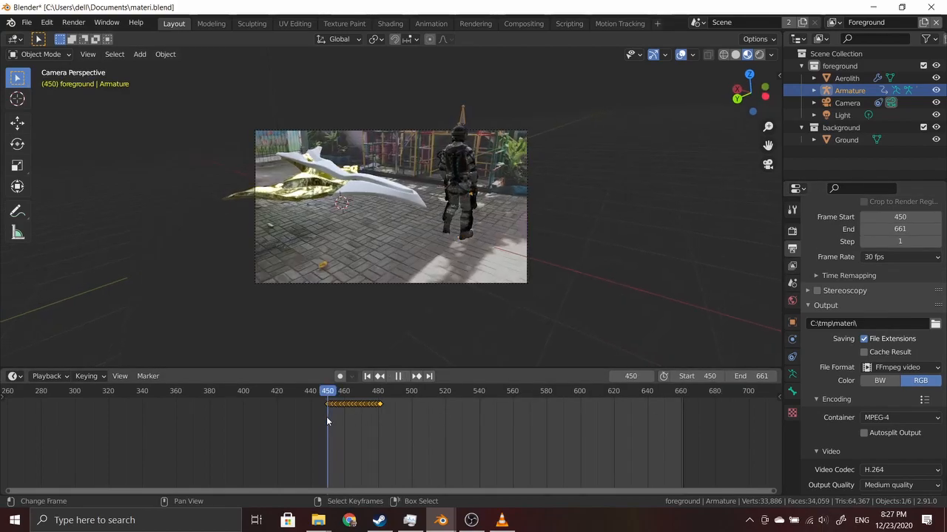